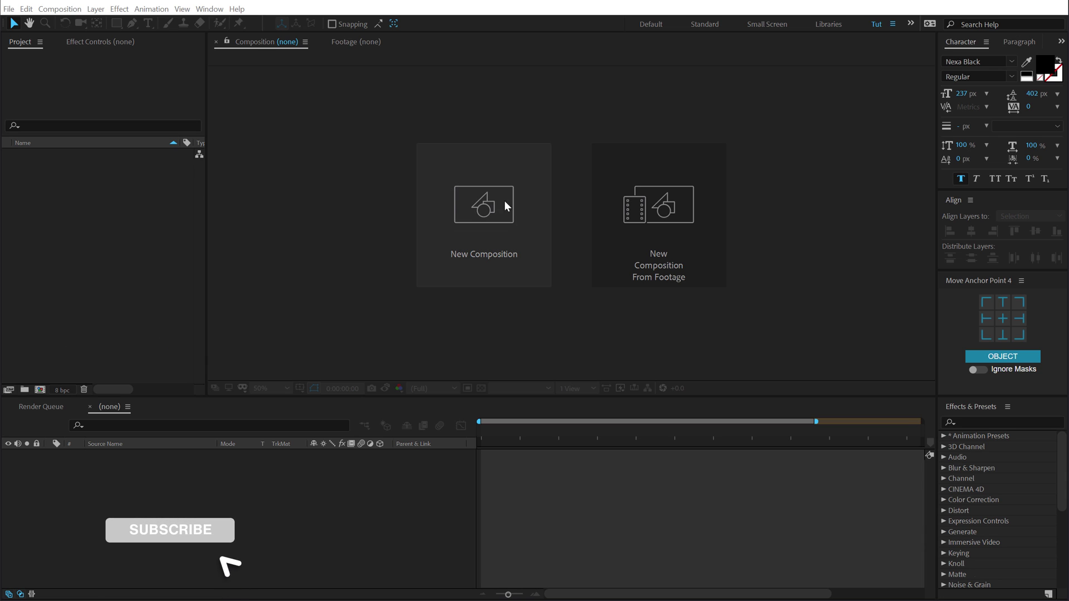
Create a composition named Main at 60 fps with a 10-second duration
left_click(476, 241)
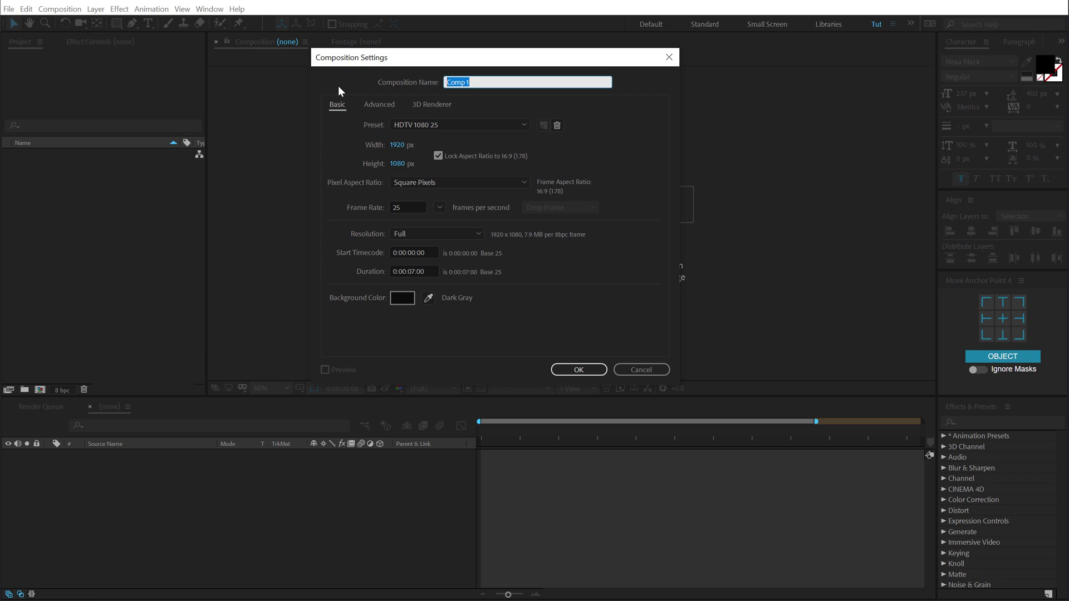
type("Main")
left_click(442, 202)
left_click(455, 360)
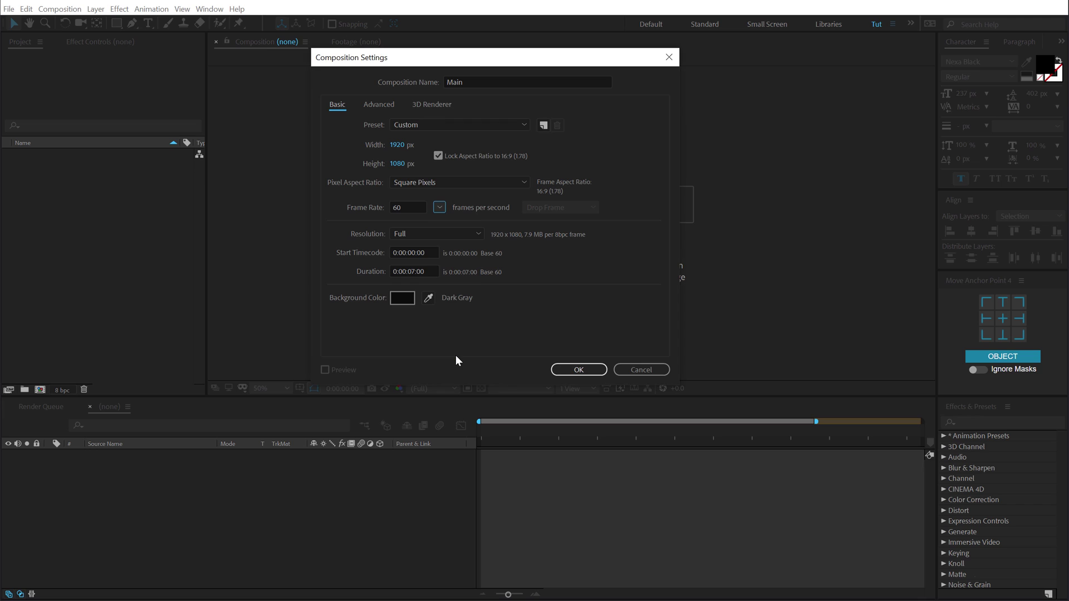
left_click(430, 271)
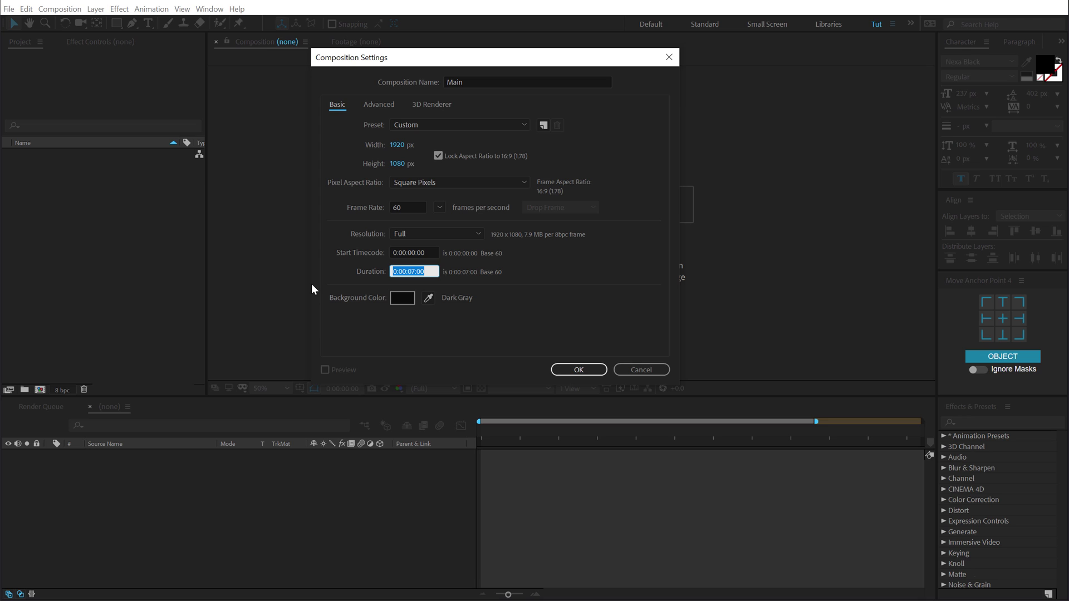
type("10.")
left_click(576, 370)
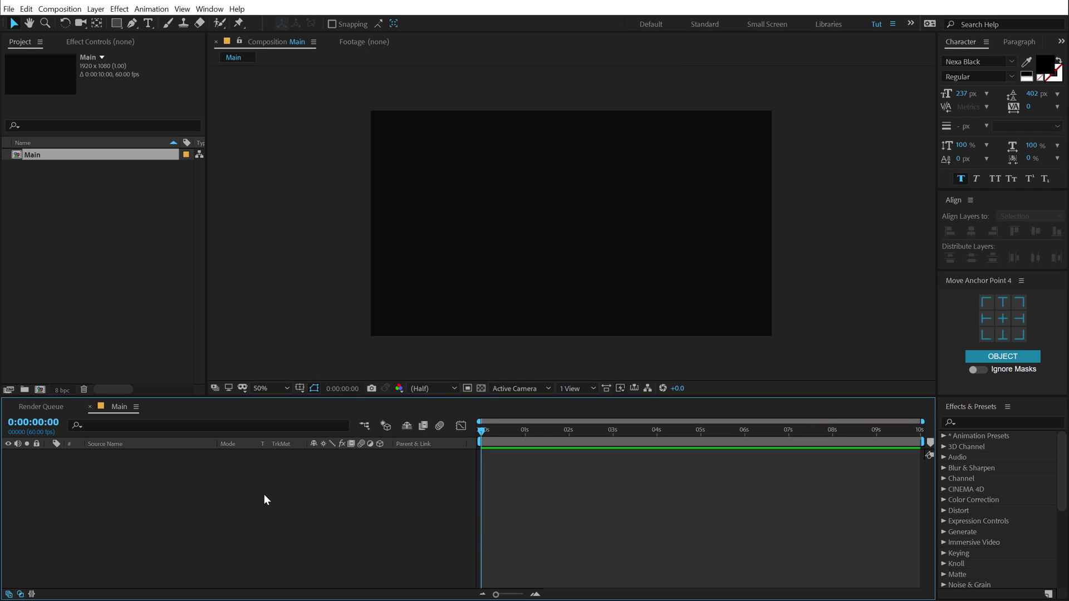
Set the Main composition's background colour to white (FFFFFF)
key("ctrl+k")
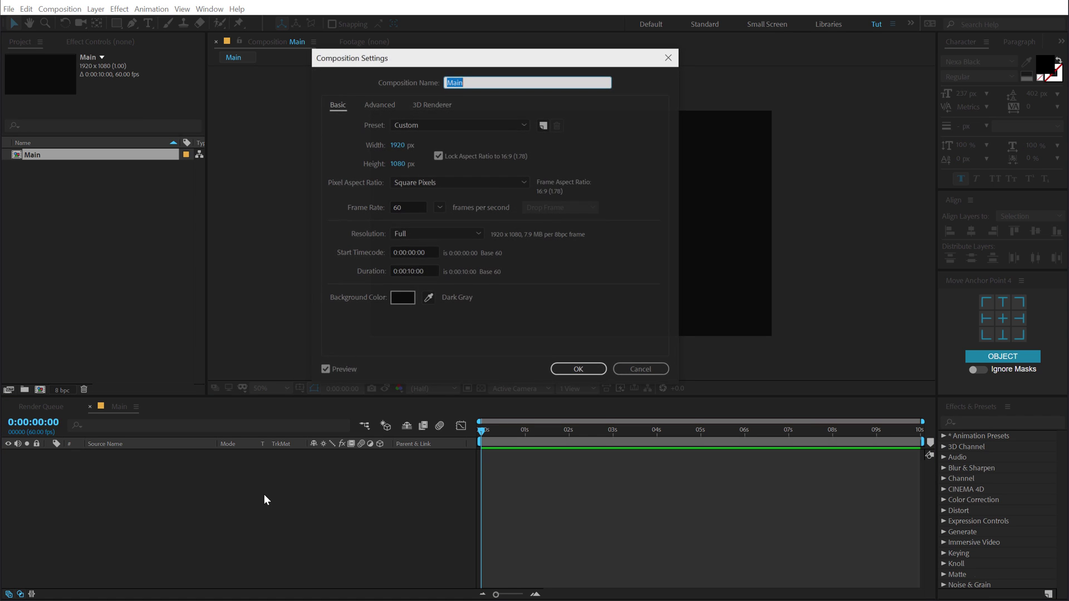
left_click_drag(451, 67, 458, 76)
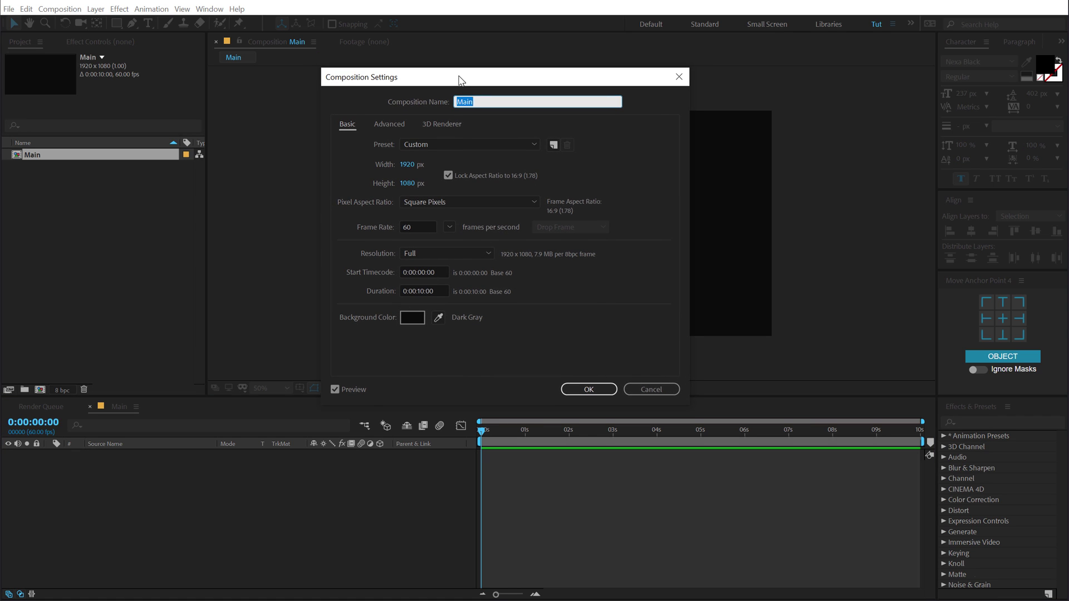
left_click(411, 315)
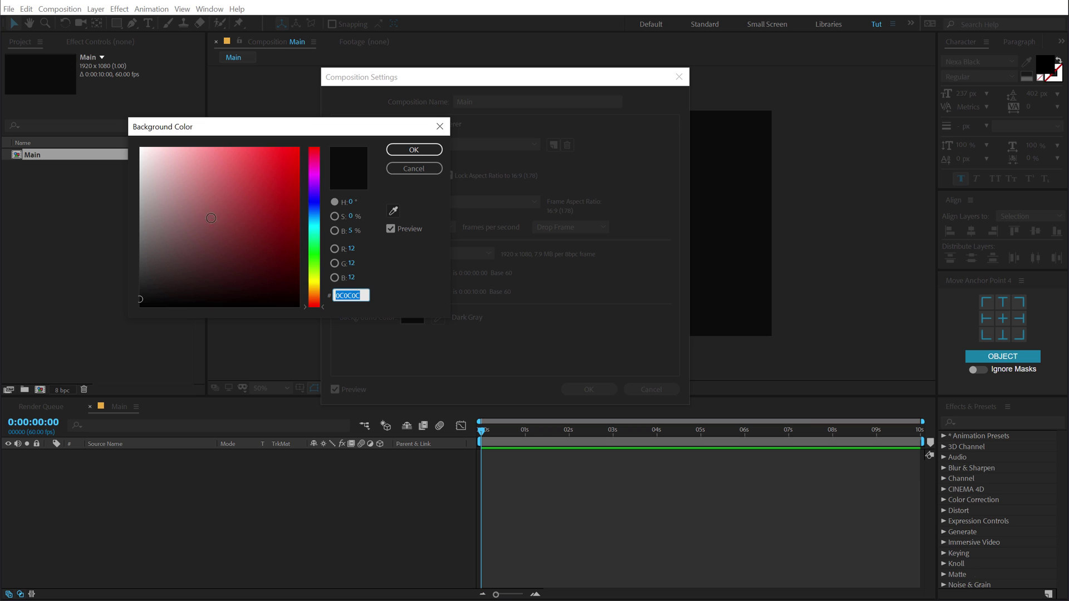
left_click_drag(167, 165, 140, 148)
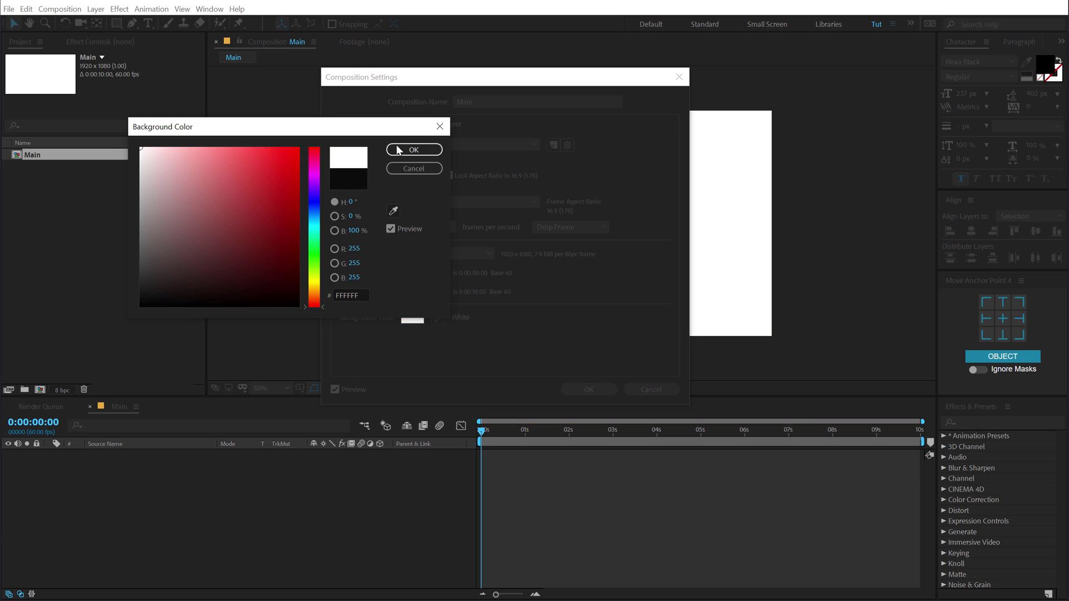
left_click(414, 149)
left_click(600, 392)
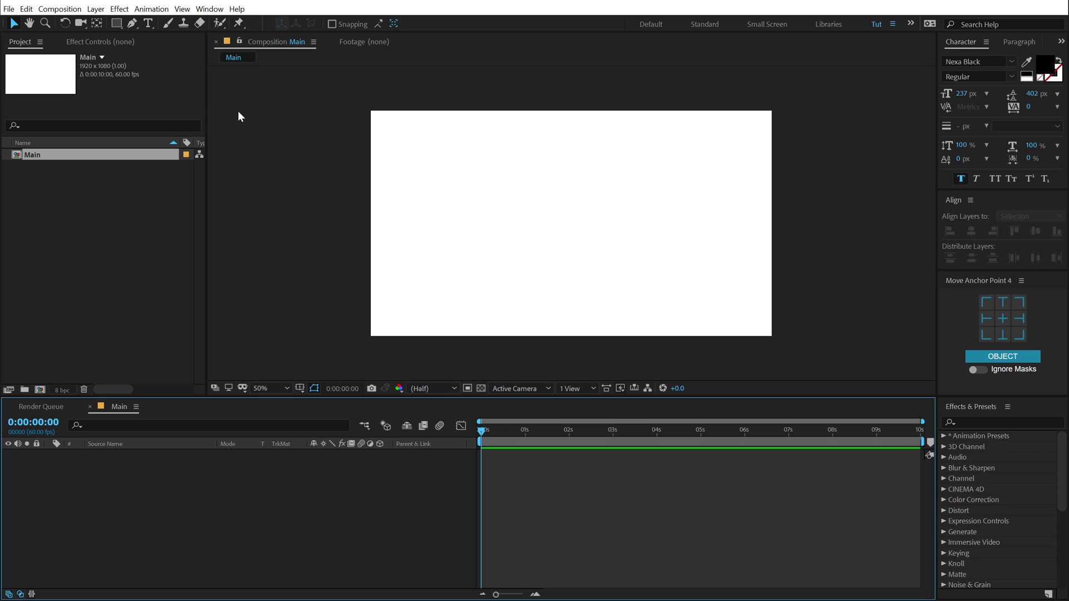
Choose the Ellipse Tool with a near-black 161616 fill colour
left_click(117, 23)
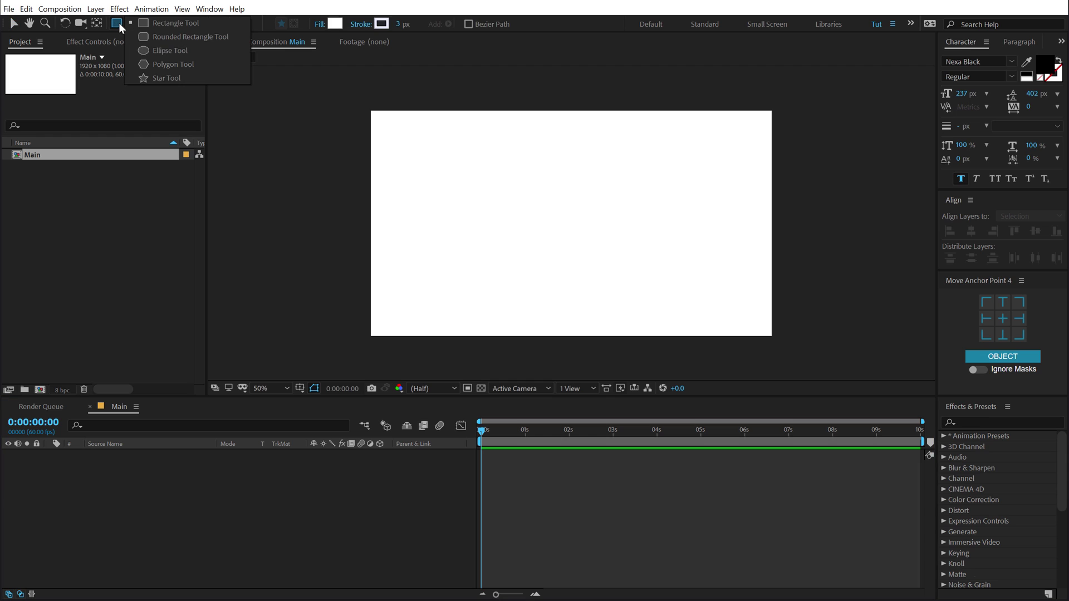
left_click(178, 50)
left_click(334, 24)
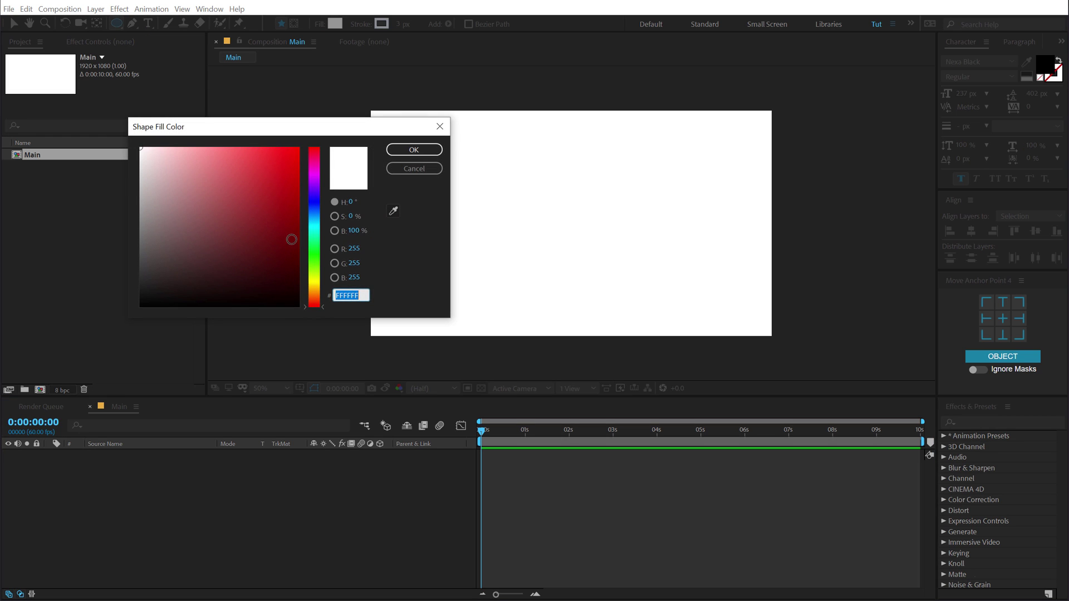
left_click_drag(203, 251, 95, 291)
left_click(413, 150)
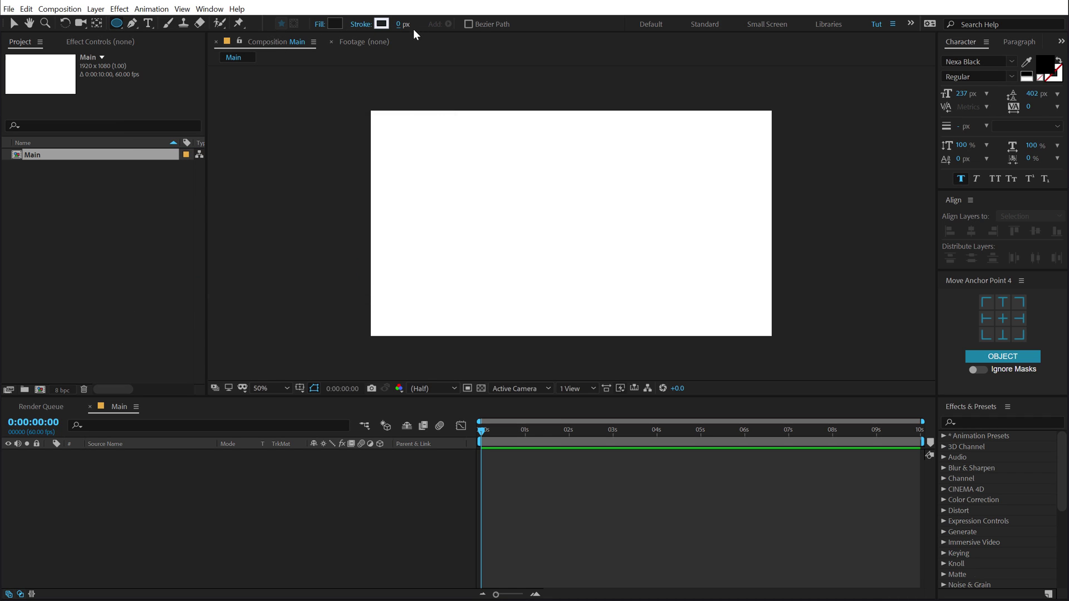
Add a full-comp ellipse and flatten its unlinked size to 1920×100
double_click(117, 25)
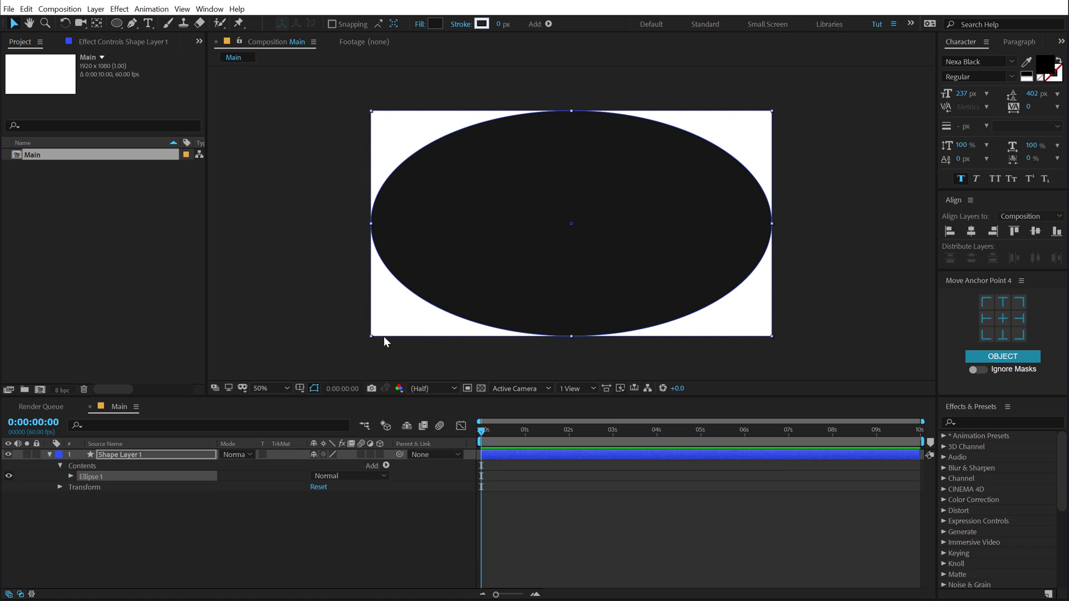
left_click(71, 476)
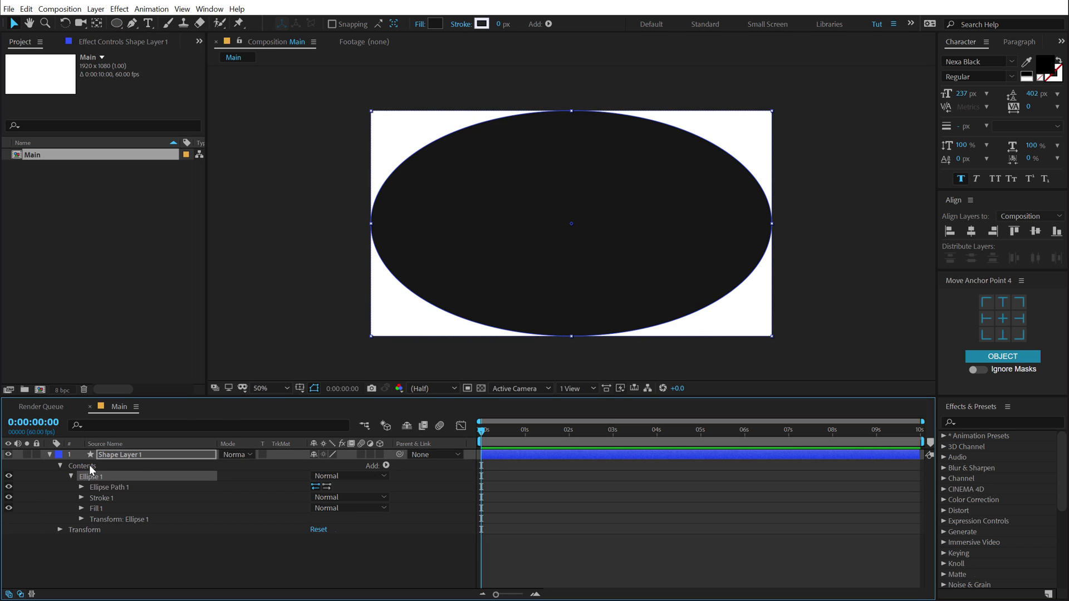
left_click(81, 488)
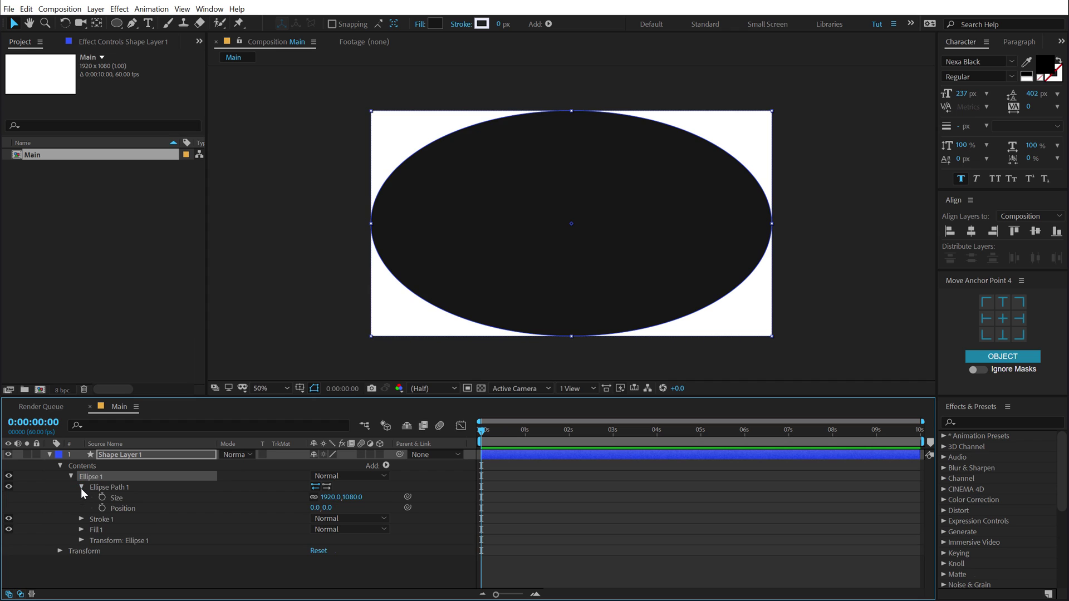
left_click(315, 496)
left_click_drag(351, 497, 211, 557)
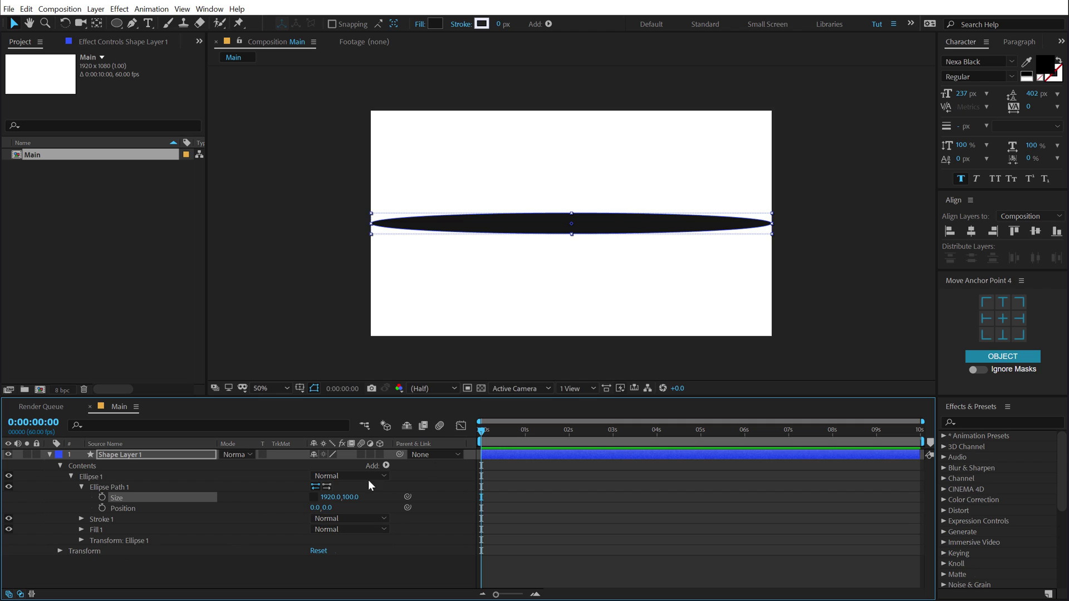
left_click(155, 573)
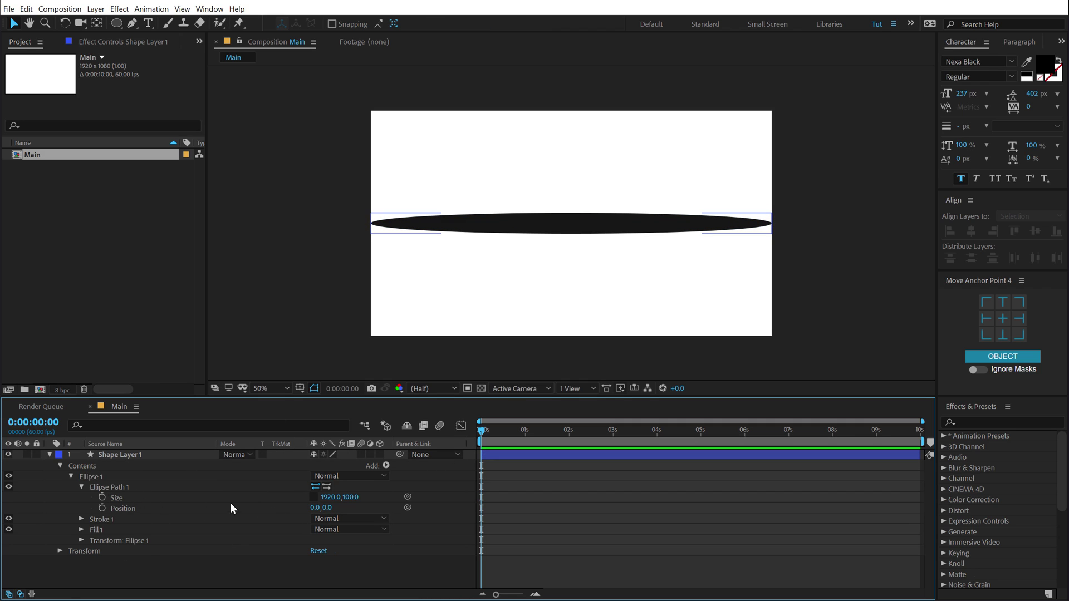
Convert Ellipse Path 1 to a Bezier path, undoing a trial reshape
left_click(108, 487)
right_click(123, 486)
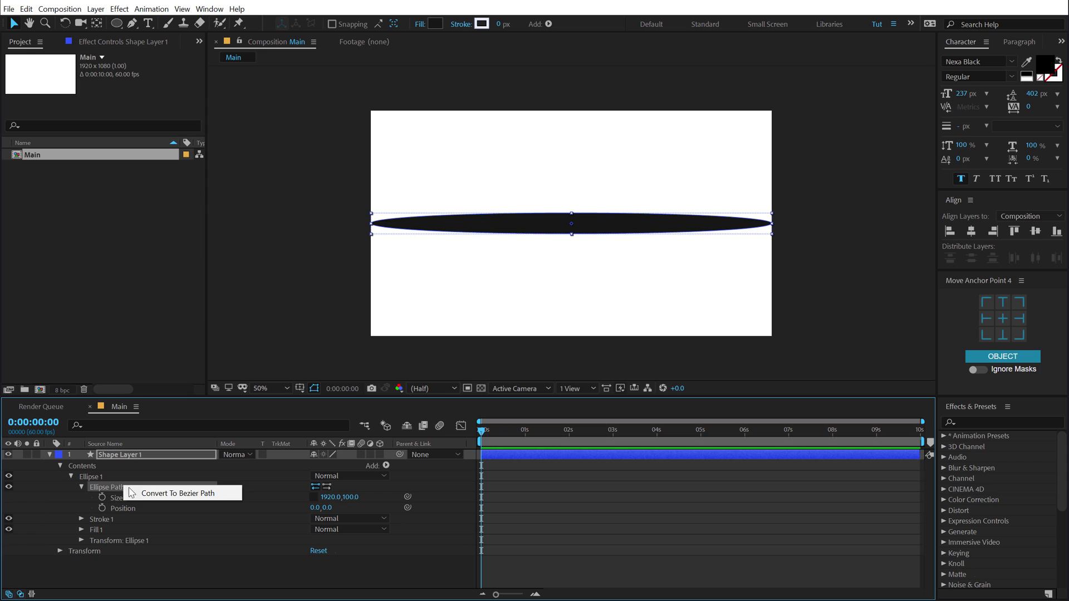
left_click(161, 494)
left_click(571, 213)
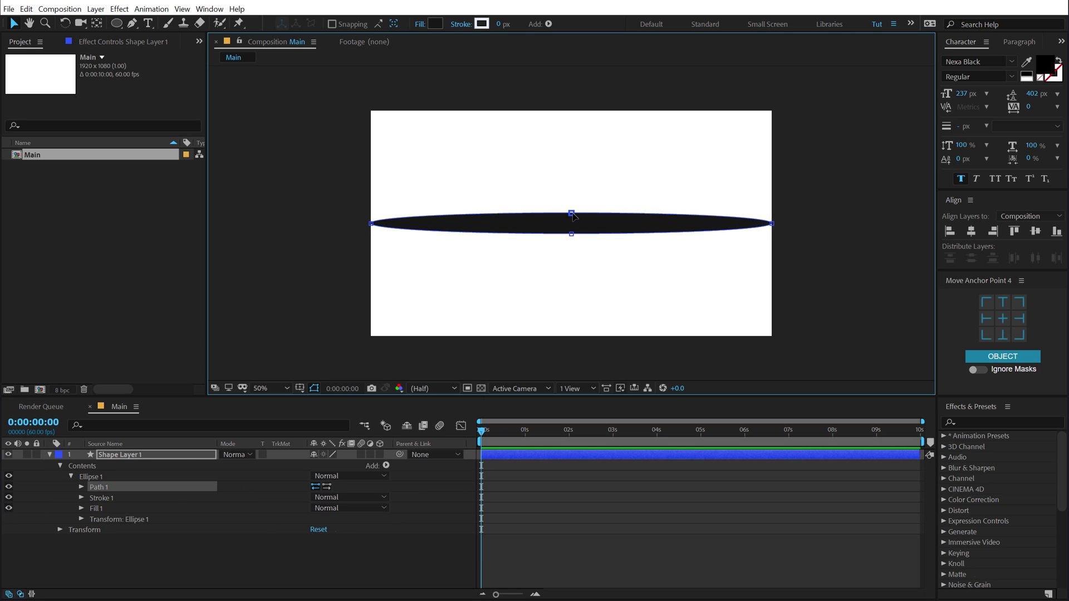
mouse_move(571, 213)
left_mouse_down()
mouse_move(573, 151)
mouse_move(513, 151)
mouse_move(571, 212)
left_mouse_up()
left_click_drag(575, 280, 577, 304)
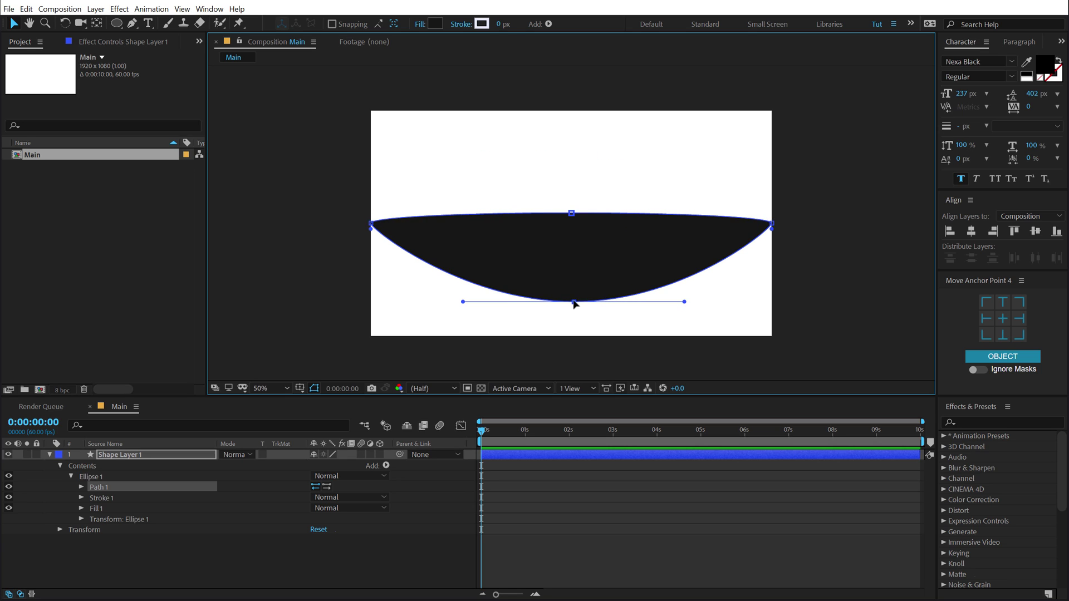
key("ctrl+z")
Hide the Parent & Link column and set the first Path keyframe at 1 second
scroll(524, 520, "up", 3)
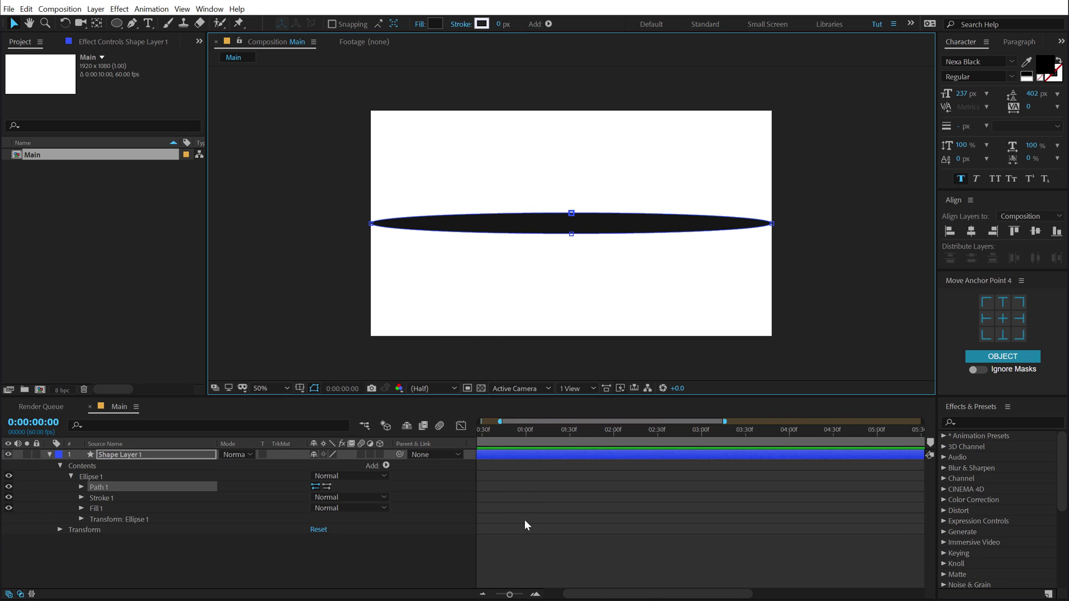
left_click_drag(601, 592, 483, 597)
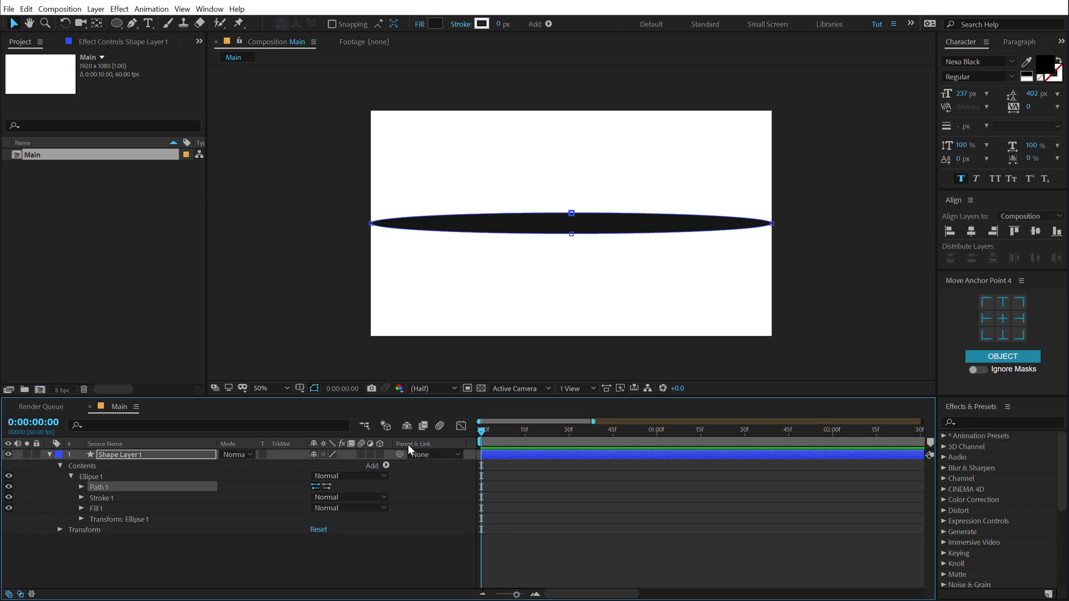
right_click(424, 442)
left_click(448, 448)
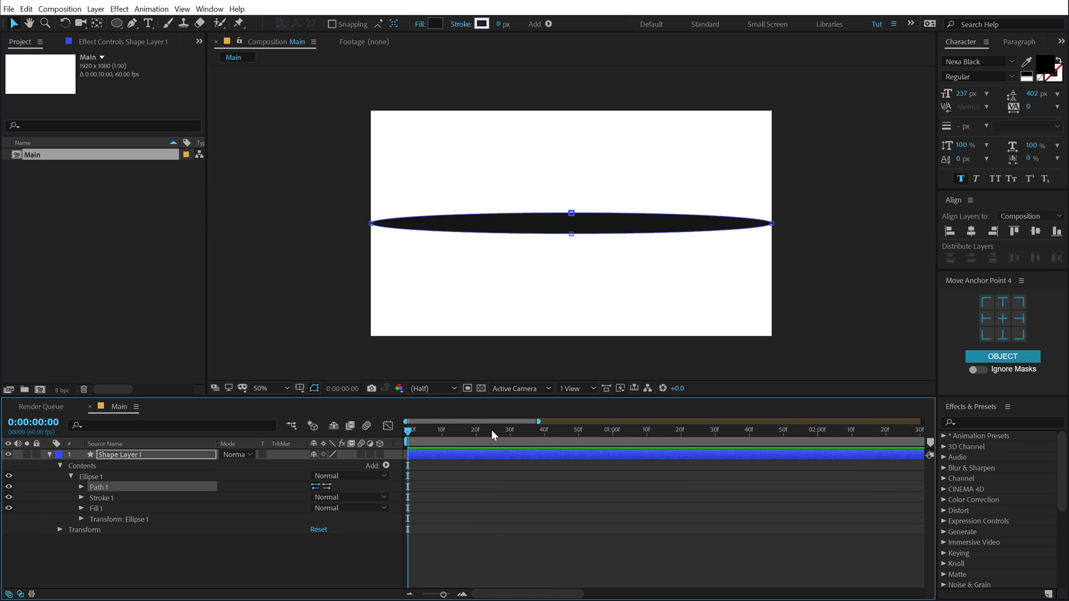
left_click_drag(492, 430, 613, 448)
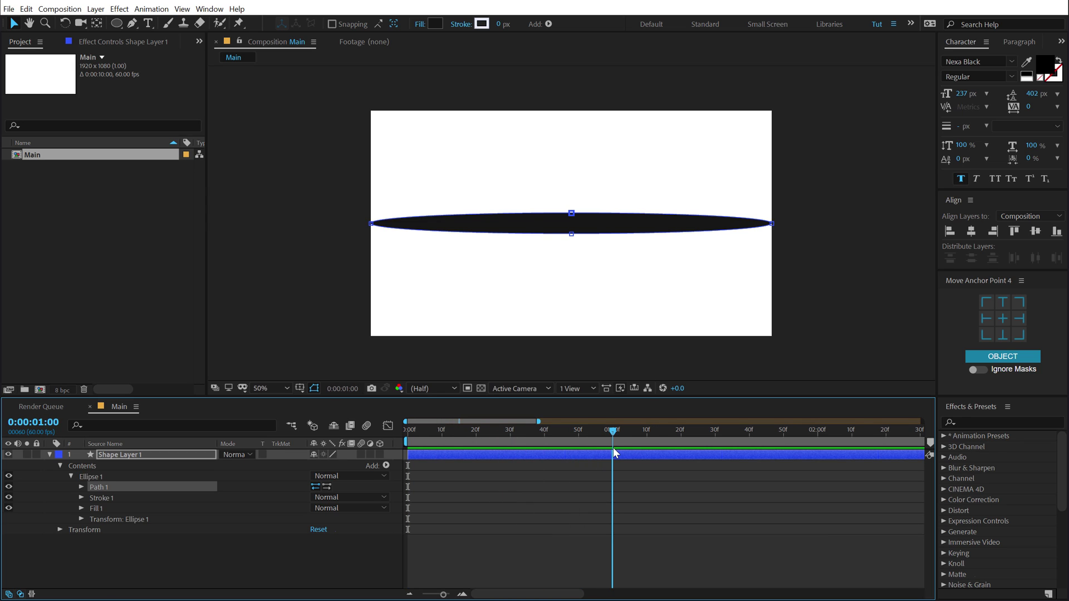
left_click(81, 486)
left_click(102, 497)
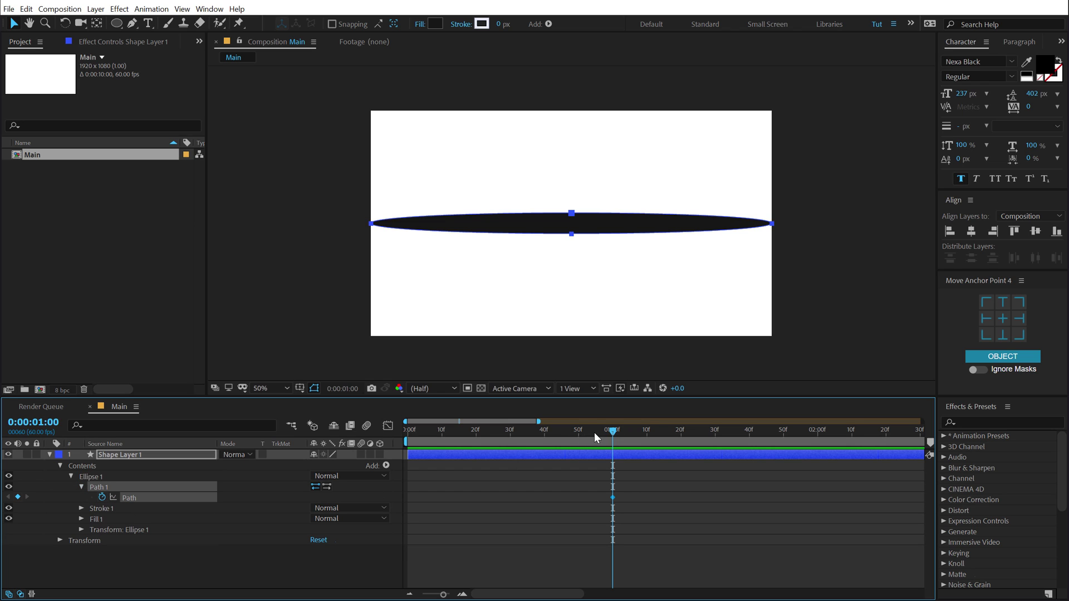
Turn on title/action safe guides and, at frame 31, pull the bar's left end to centre
left_click_drag(593, 432, 514, 440)
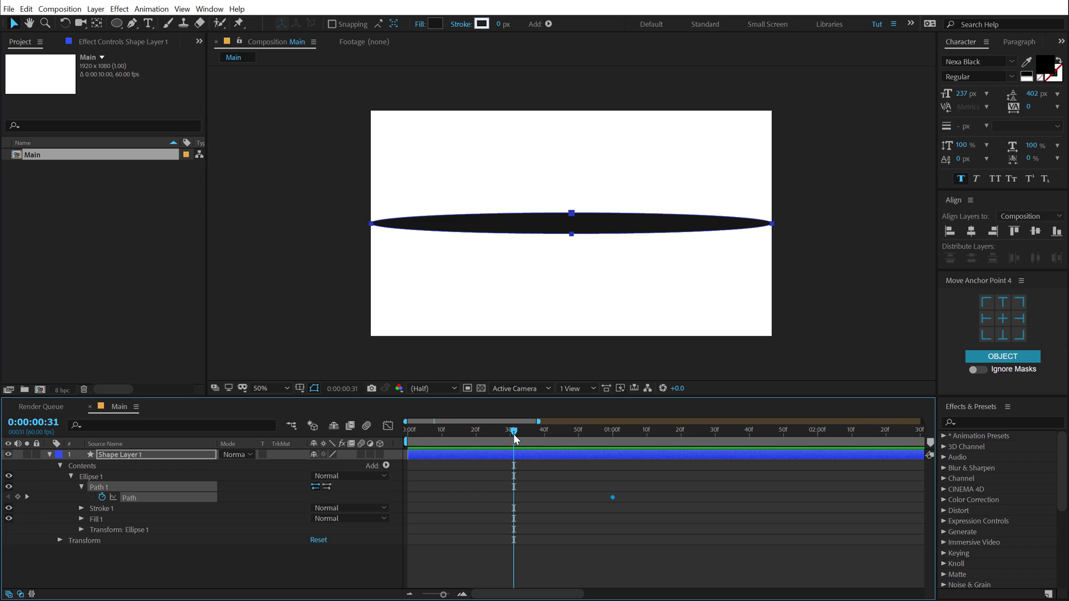
left_click(373, 165)
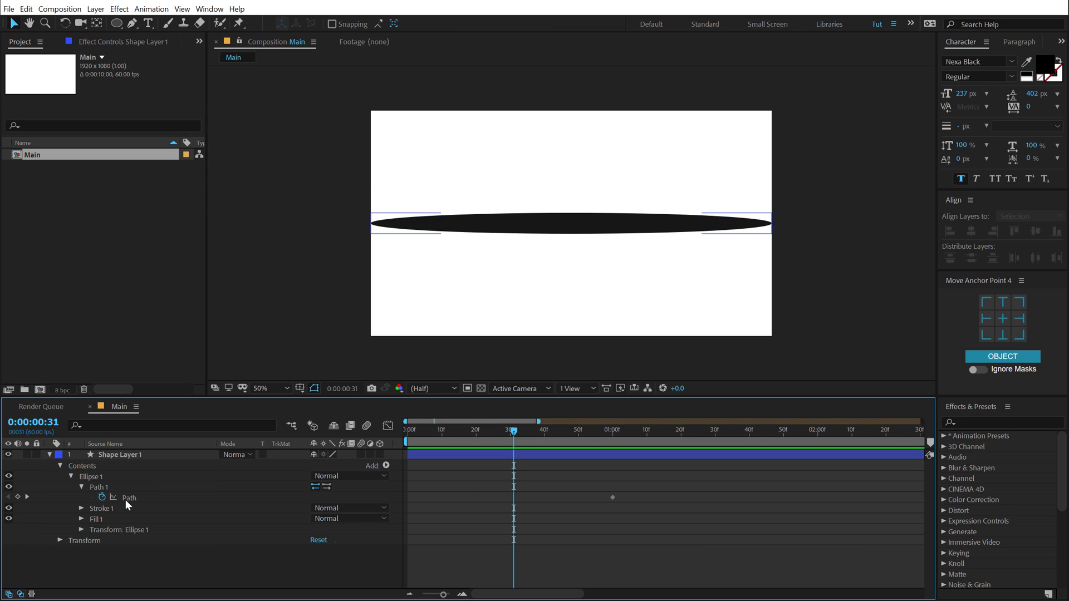
left_click(126, 500)
left_click_drag(329, 176, 799, 281)
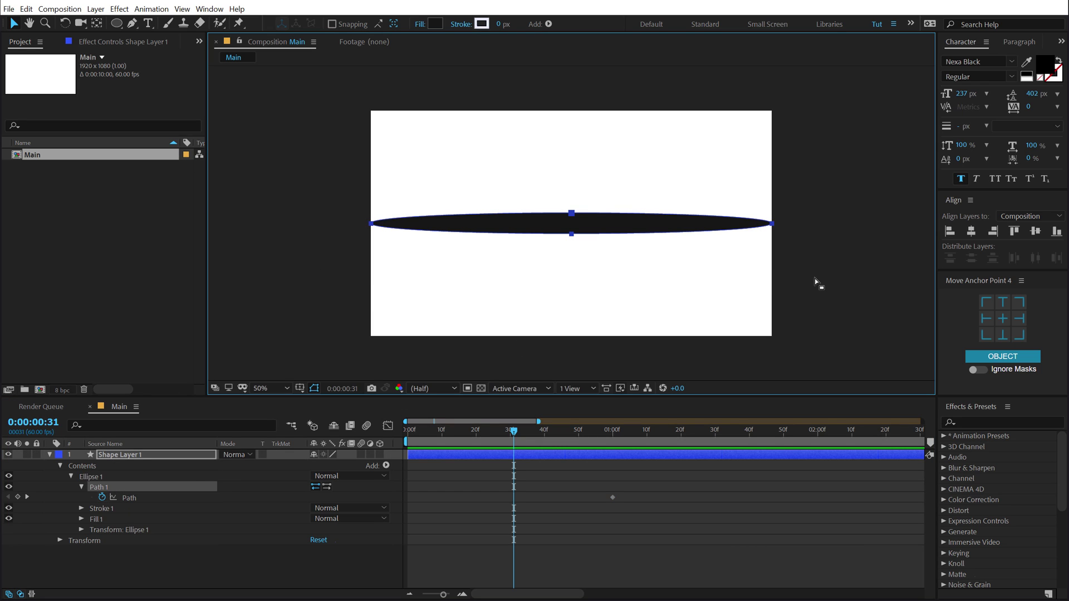
key("ctrl+t")
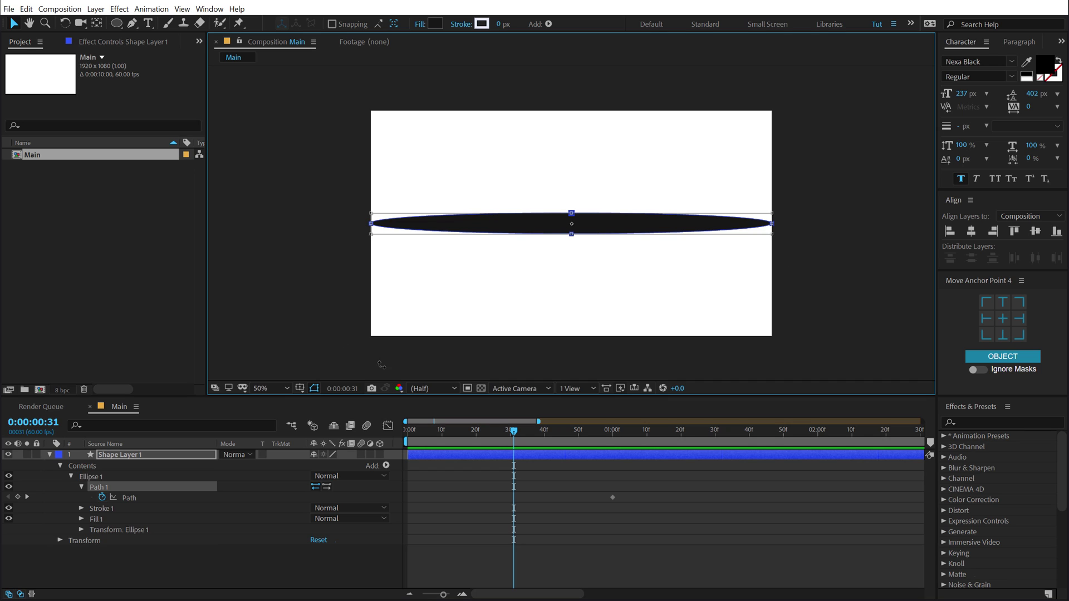
left_click(300, 389)
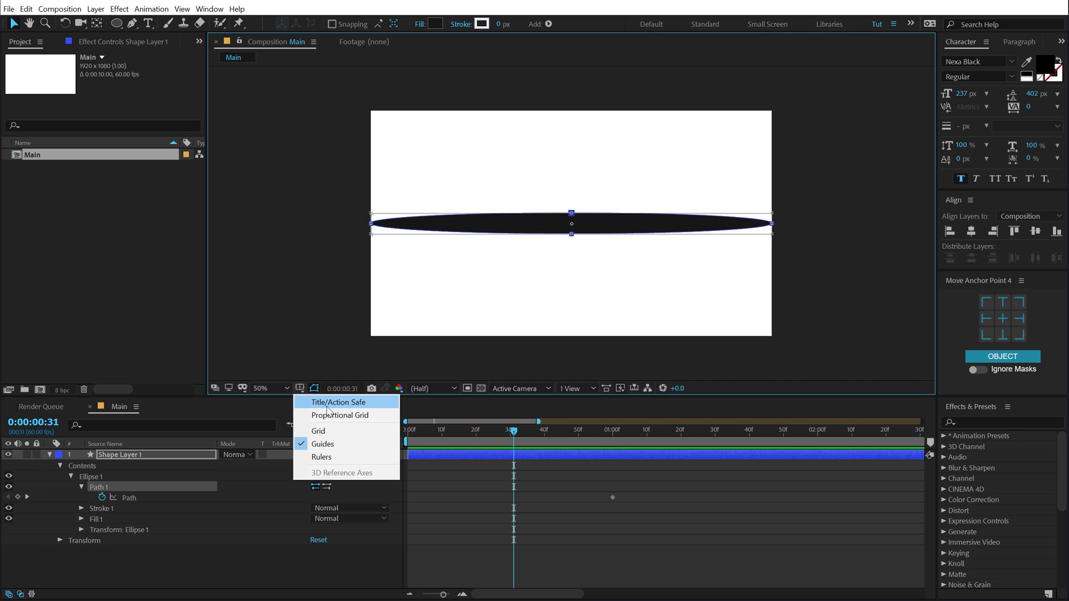
left_click(331, 403)
key("slash")
key("comma")
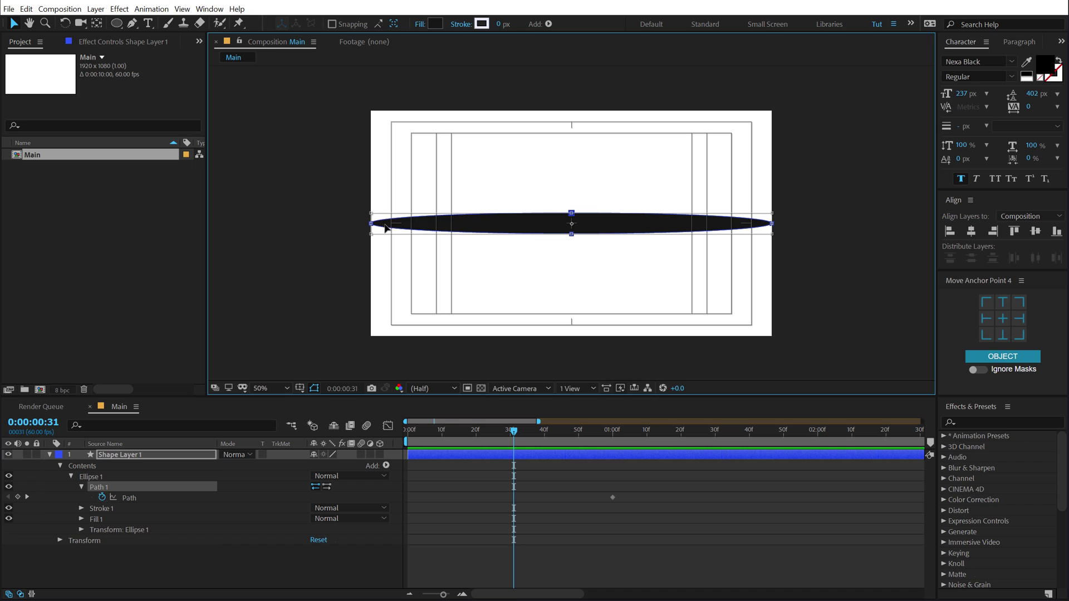
left_click_drag(370, 223, 571, 228)
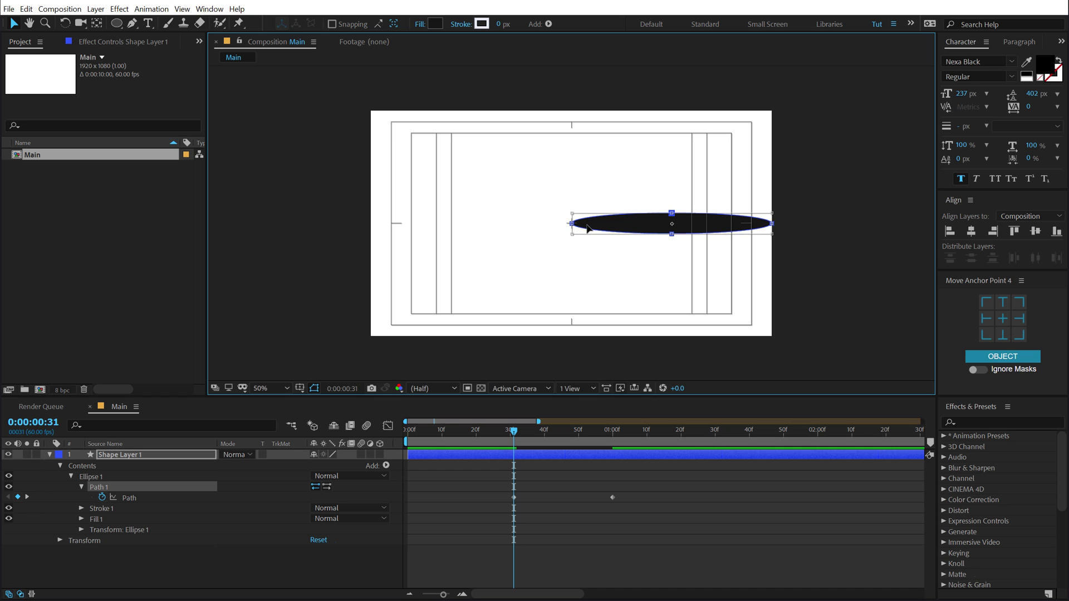
key("period")
key("comma")
At frame 0, squash the ellipse path into a sliver at the right edge
left_click_drag(471, 431, 361, 432)
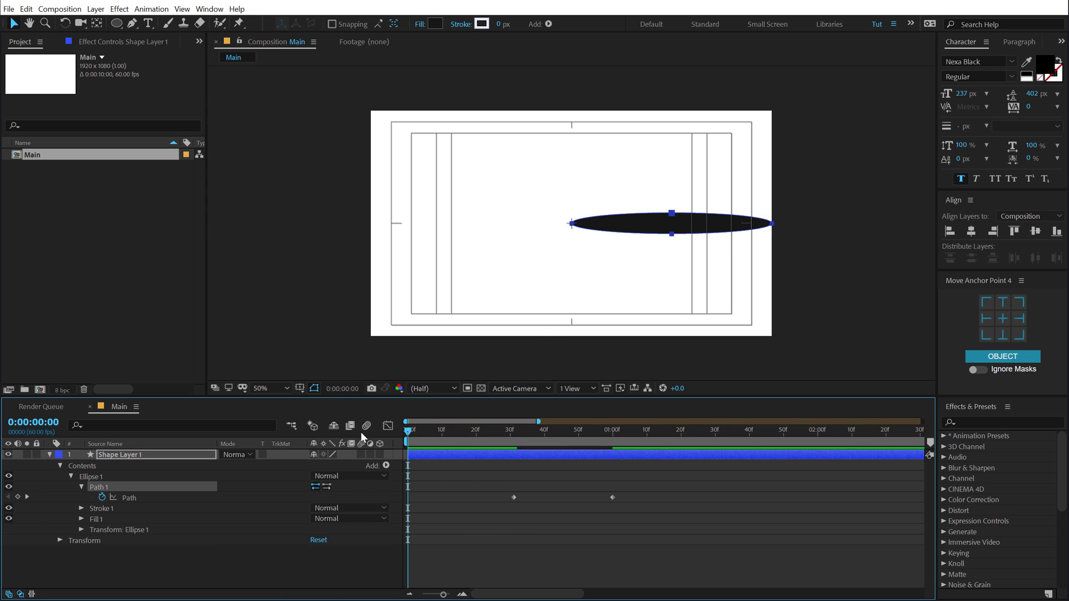
left_click(128, 499)
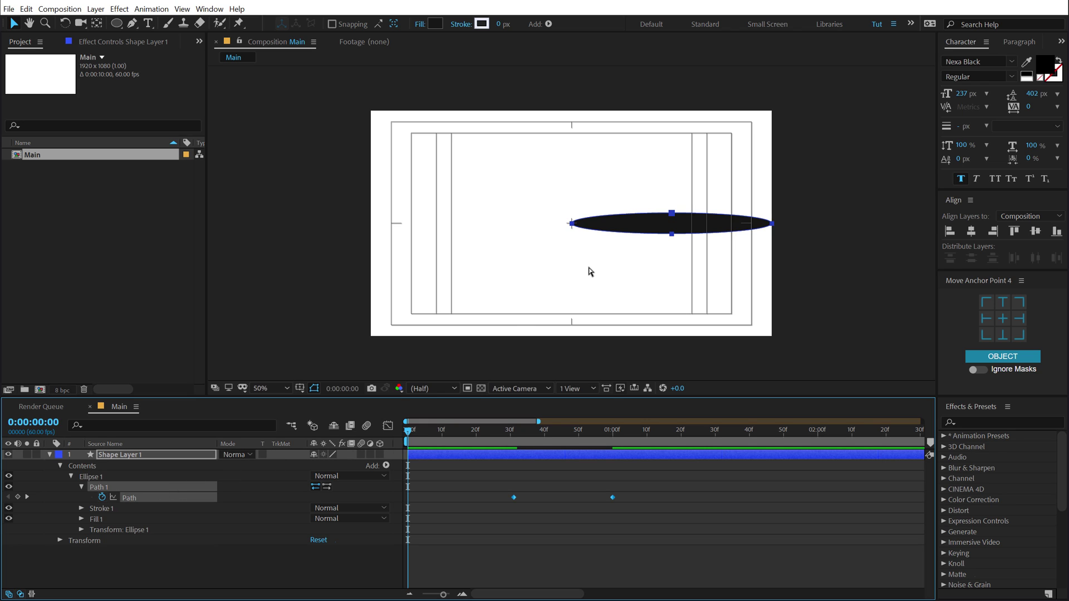
key("ctrl+t")
mouse_move(578, 225)
left_mouse_down()
mouse_move(692, 232)
mouse_move(572, 224)
left_mouse_up()
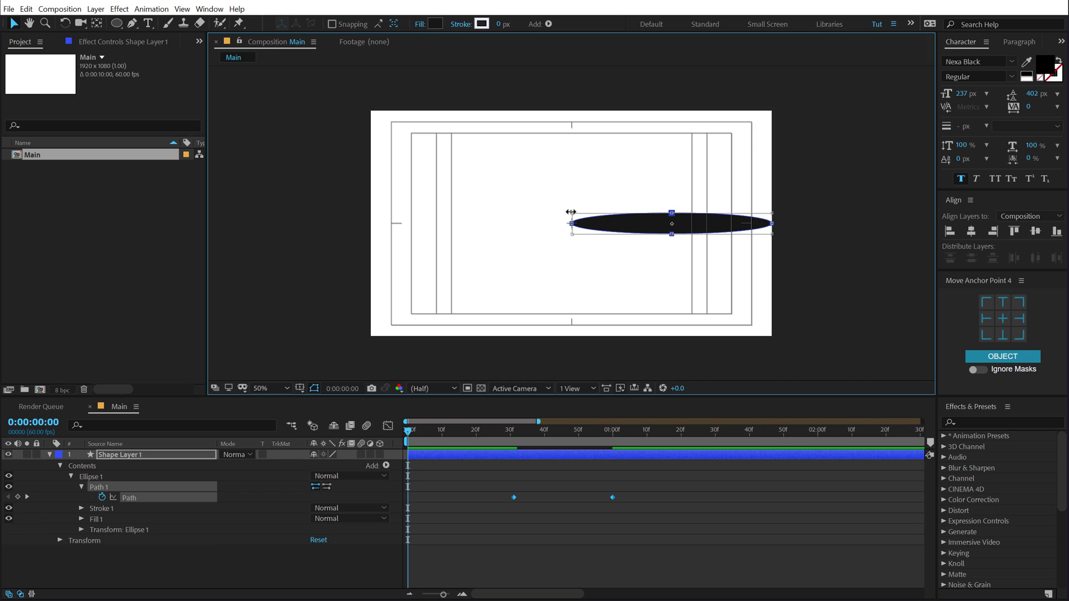
left_click_drag(571, 213, 730, 241)
Later in time, free-transform the path so its right end pulls in to the frame centre
left_click(508, 541)
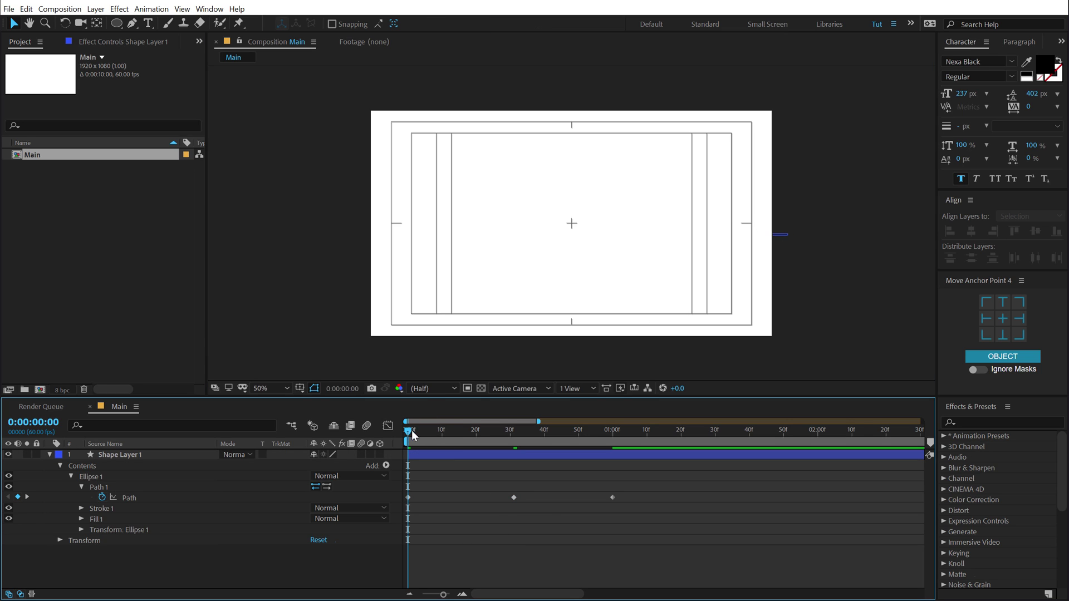
left_click_drag(412, 430, 718, 444)
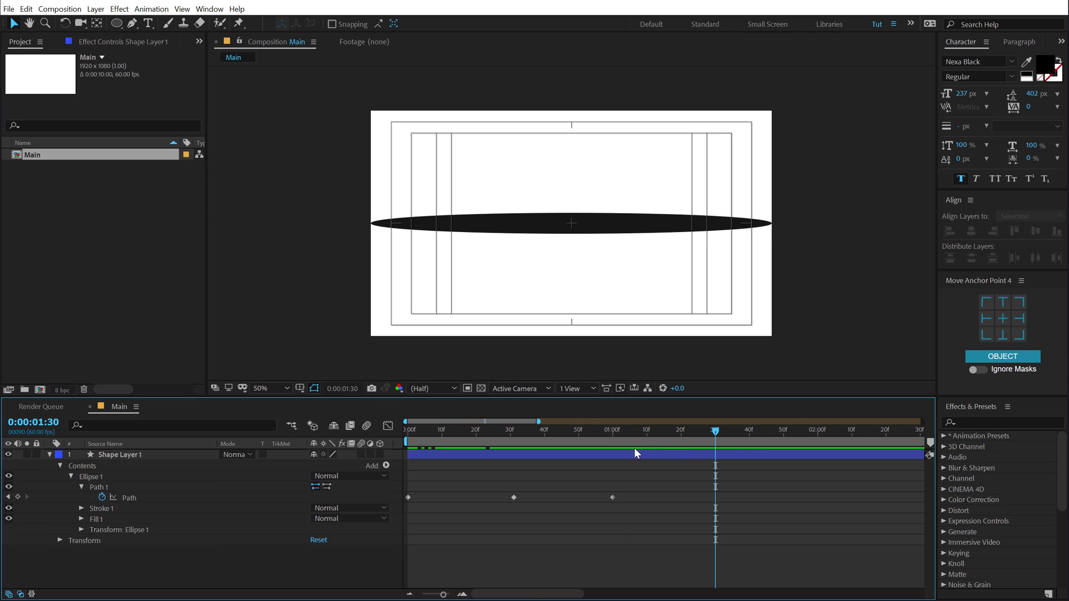
left_click(125, 489)
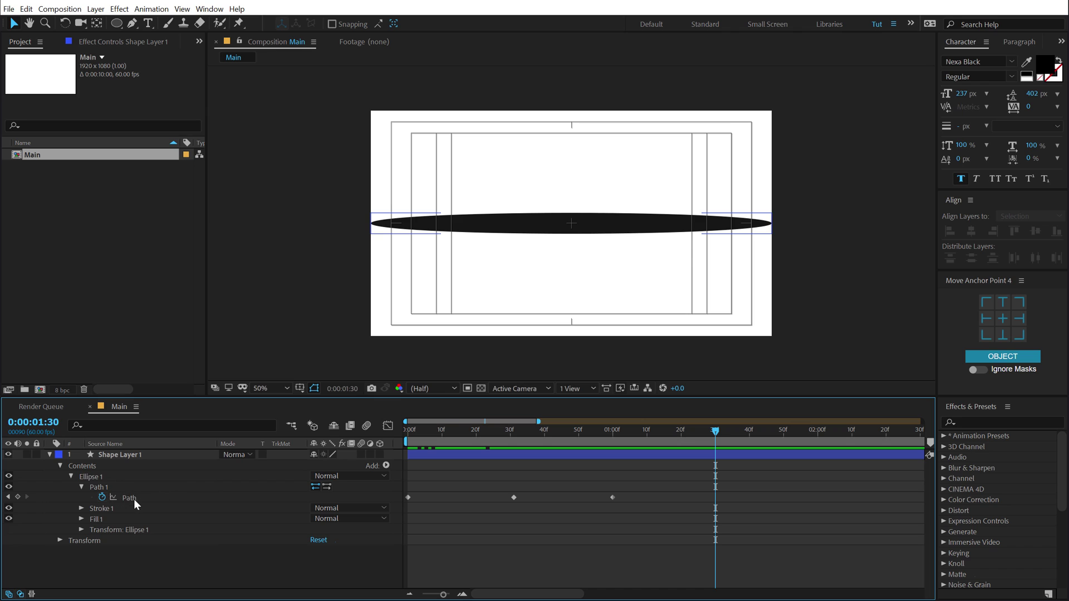
left_click(134, 498)
left_click_drag(339, 183, 797, 288)
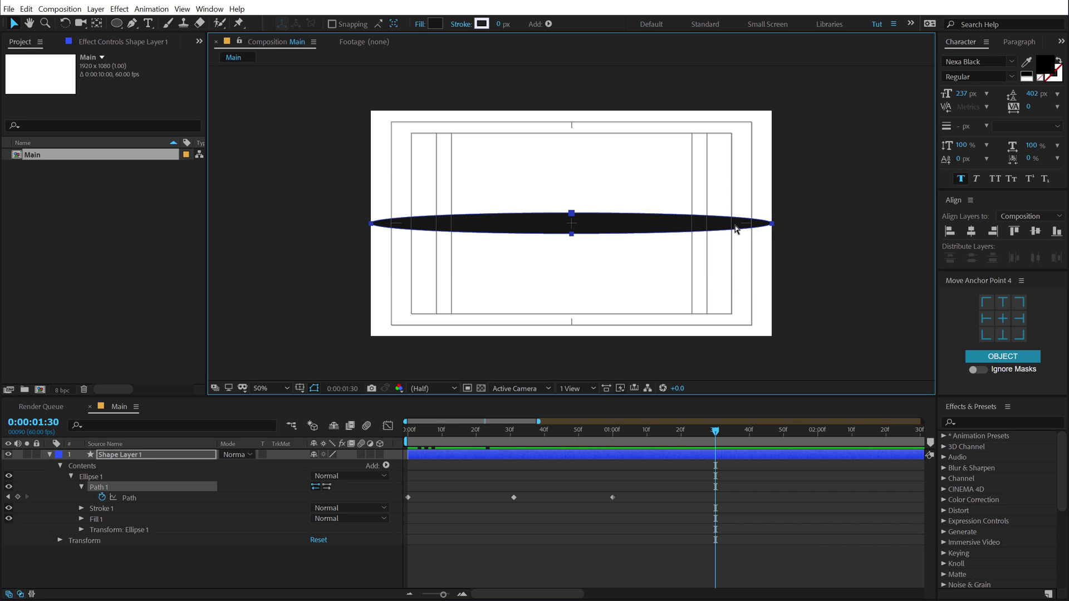
double_click(763, 224)
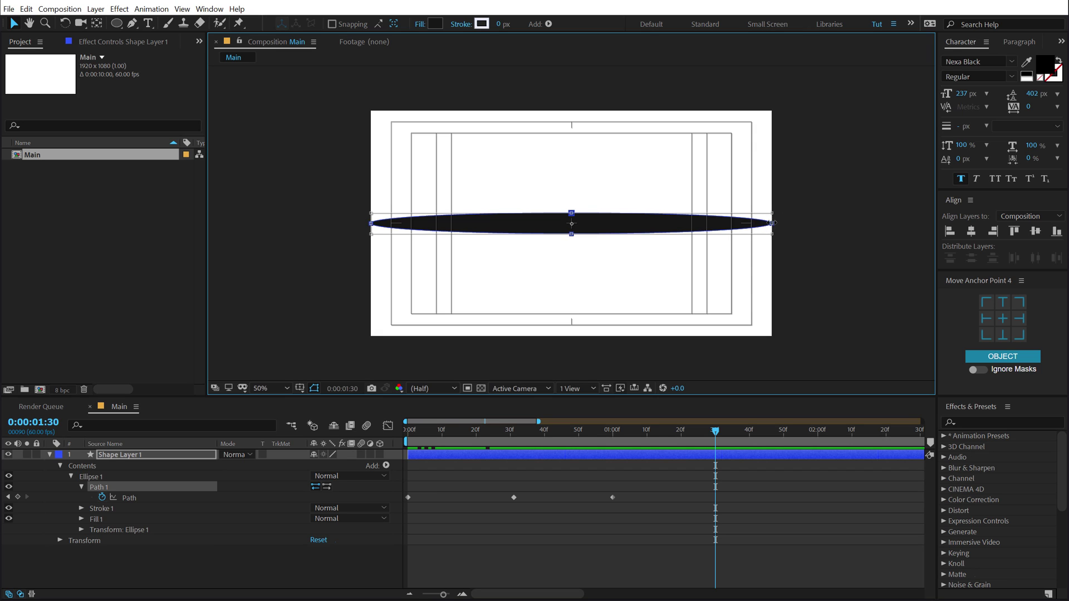
left_click_drag(773, 223, 573, 225)
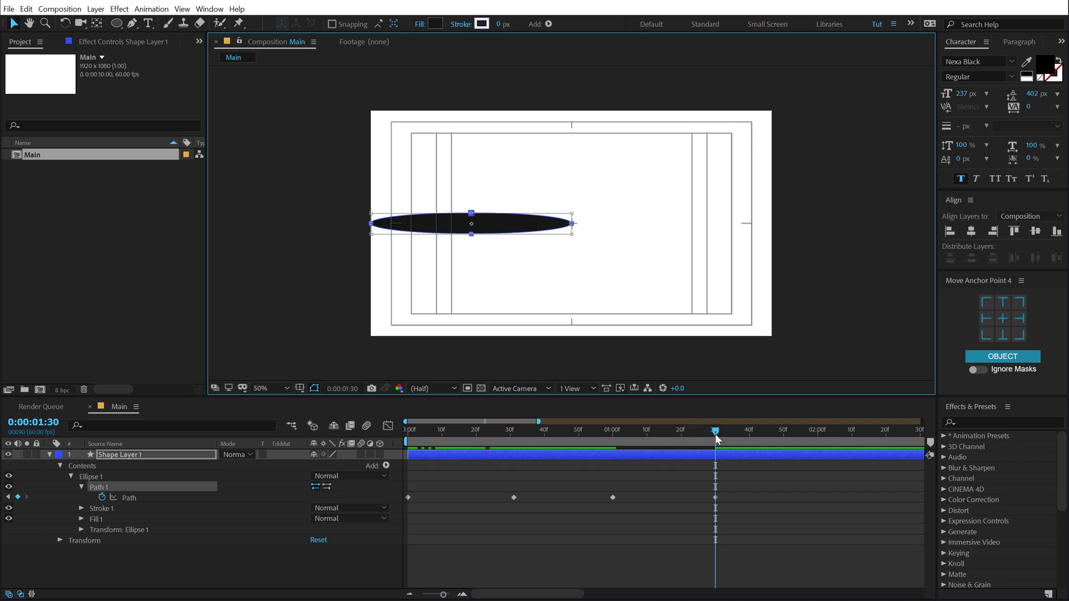
At 2 seconds, shrink the ellipse to nothing at the left edge and preview
left_click_drag(724, 449, 817, 450)
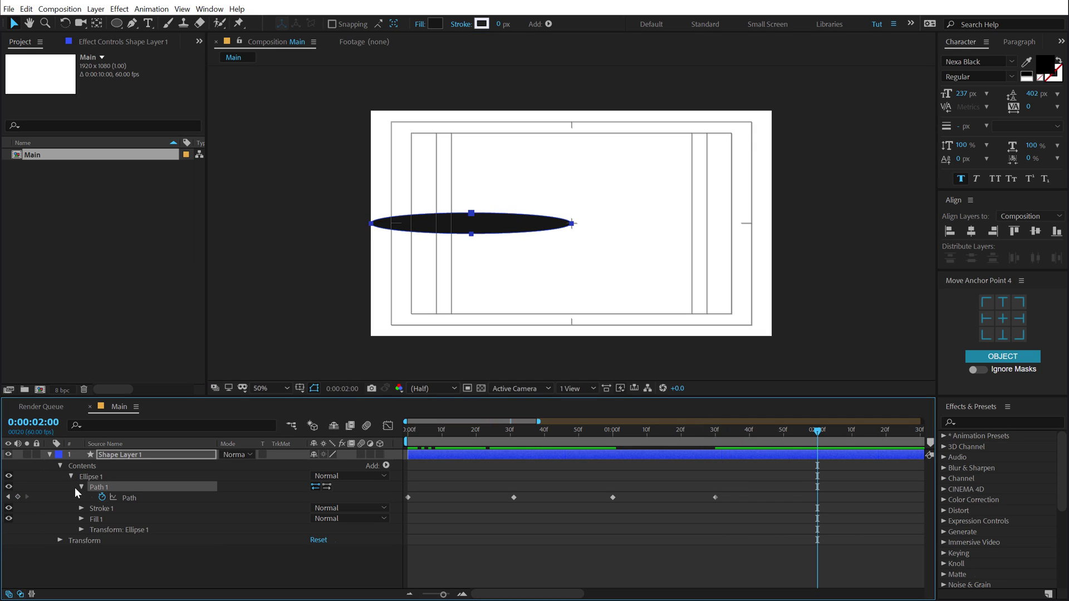
left_click(133, 499)
key("ctrl+t")
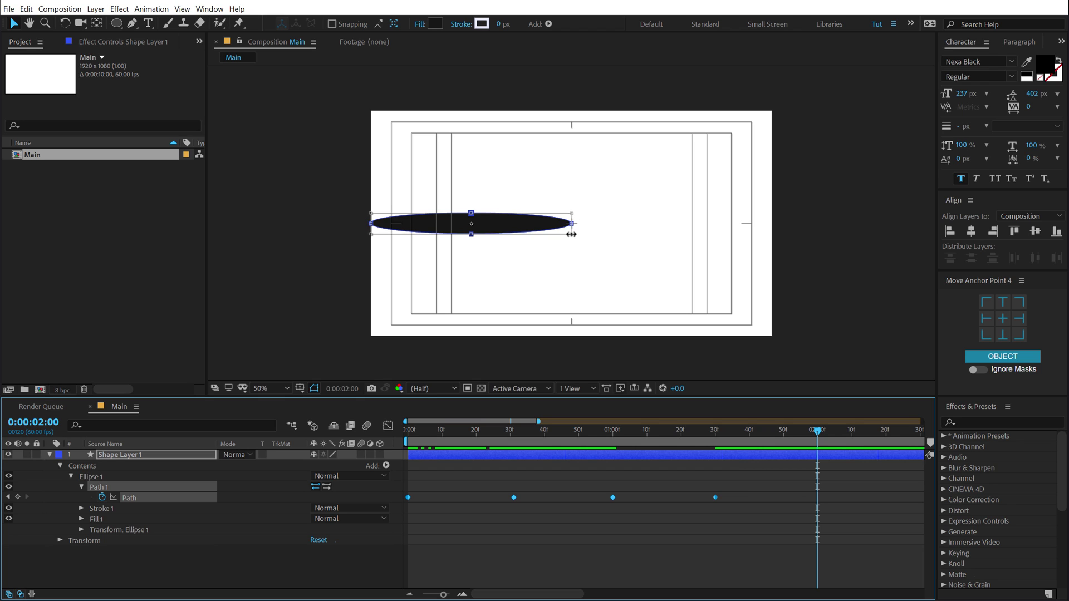
left_click_drag(567, 237, 363, 212)
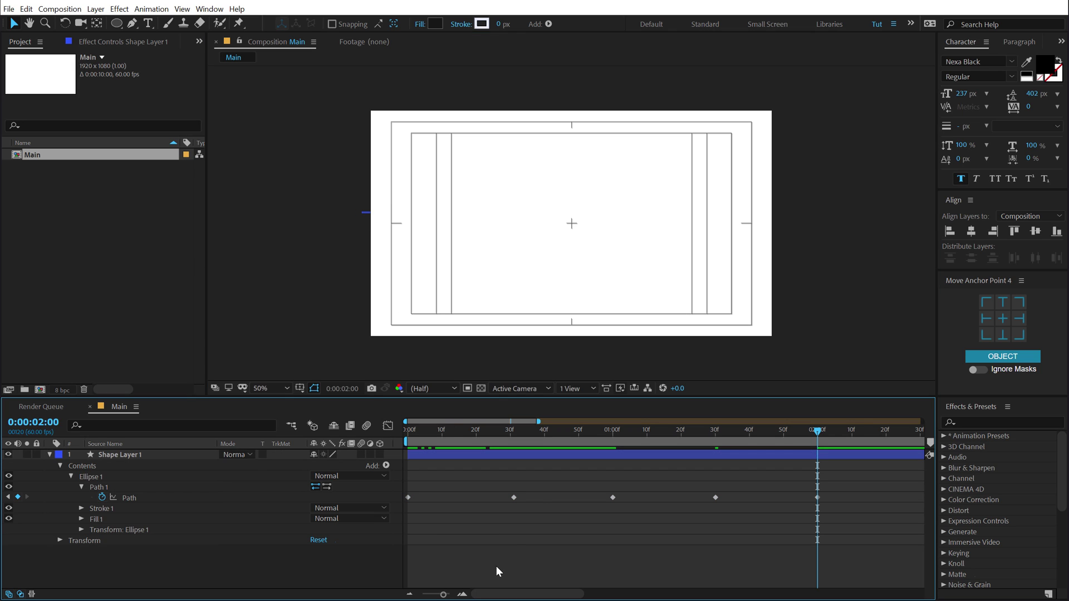
key("space")
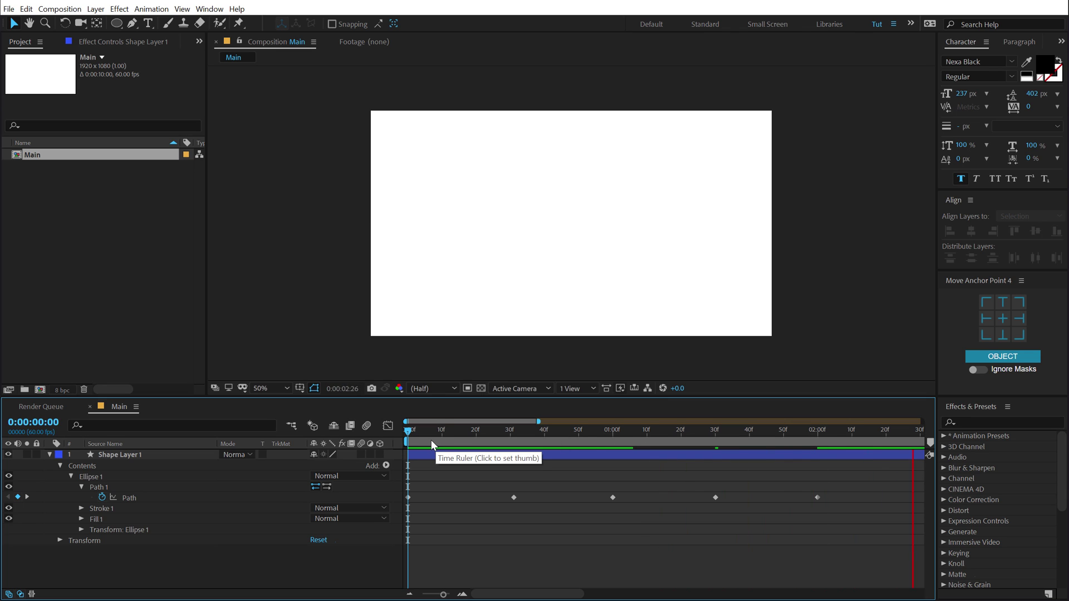
Apply Wave Warp to Shape Layer 1 and preview the wavy bar
left_click_drag(431, 440, 620, 456)
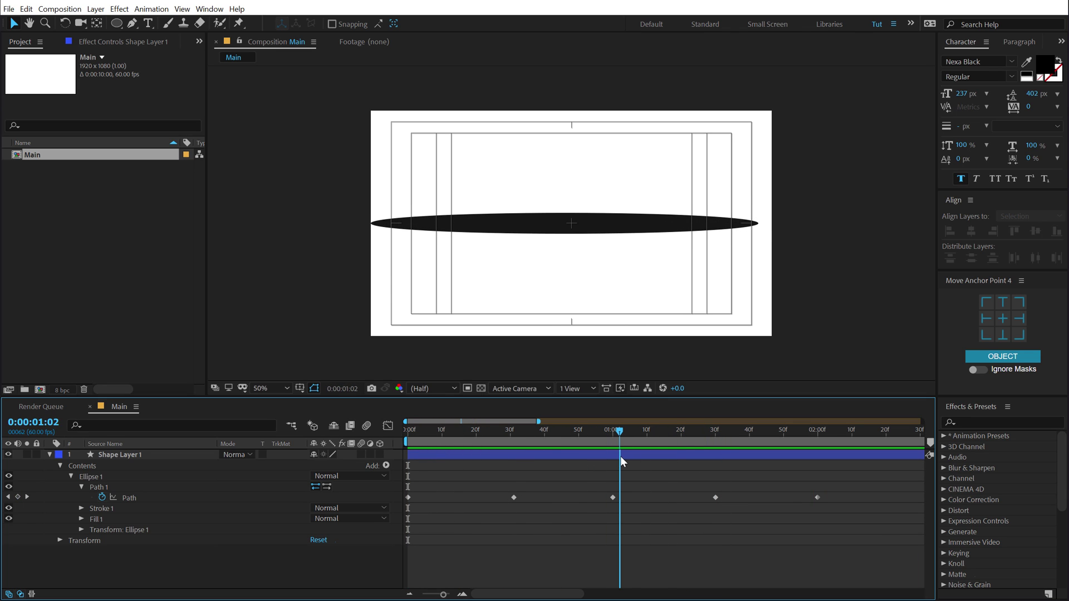
left_click(126, 456)
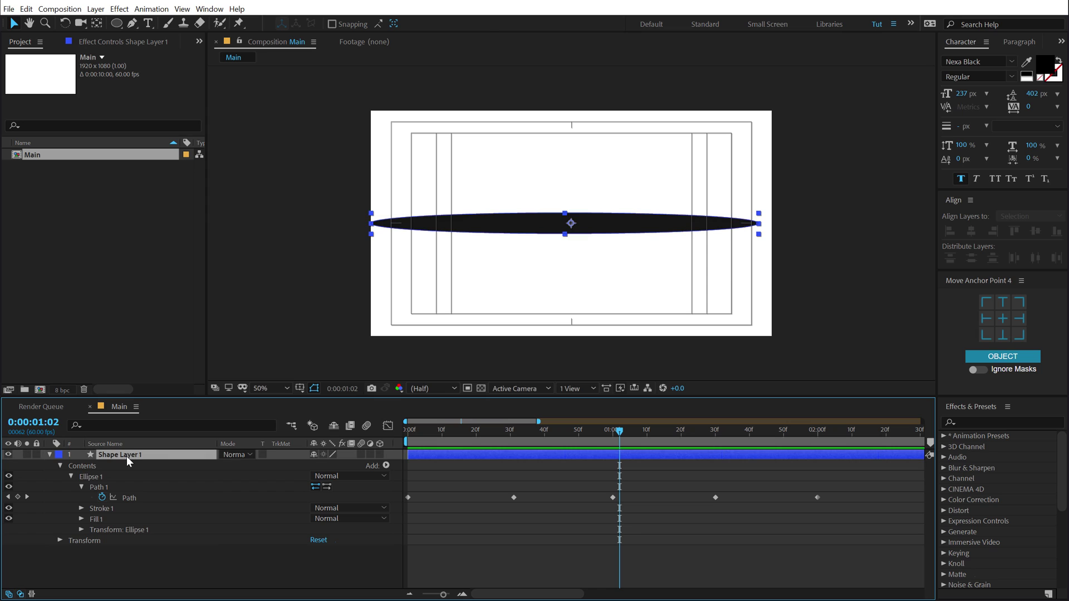
left_click(979, 421)
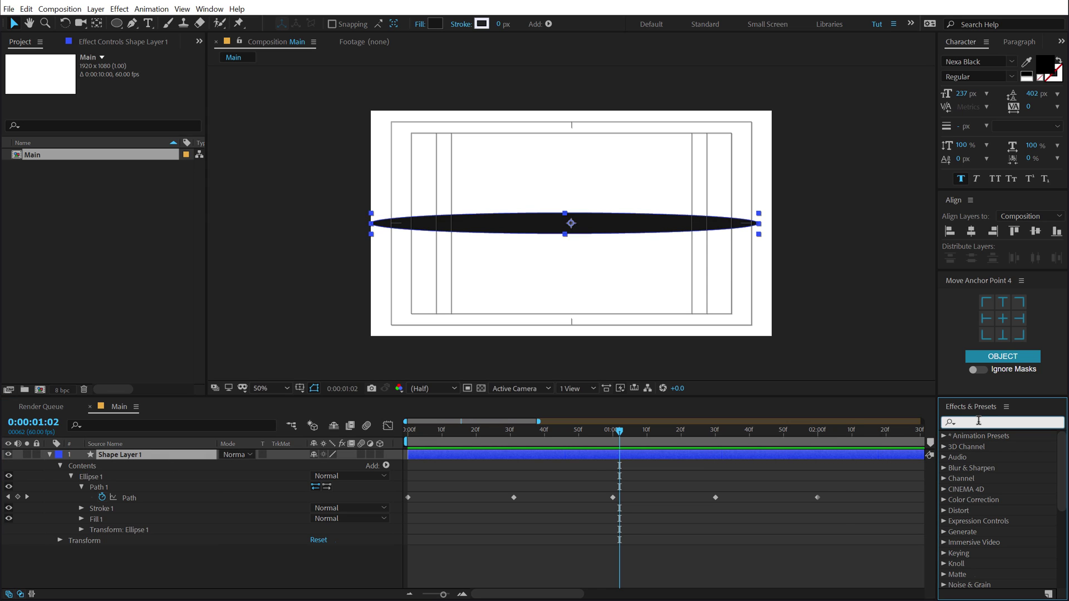
type("wave")
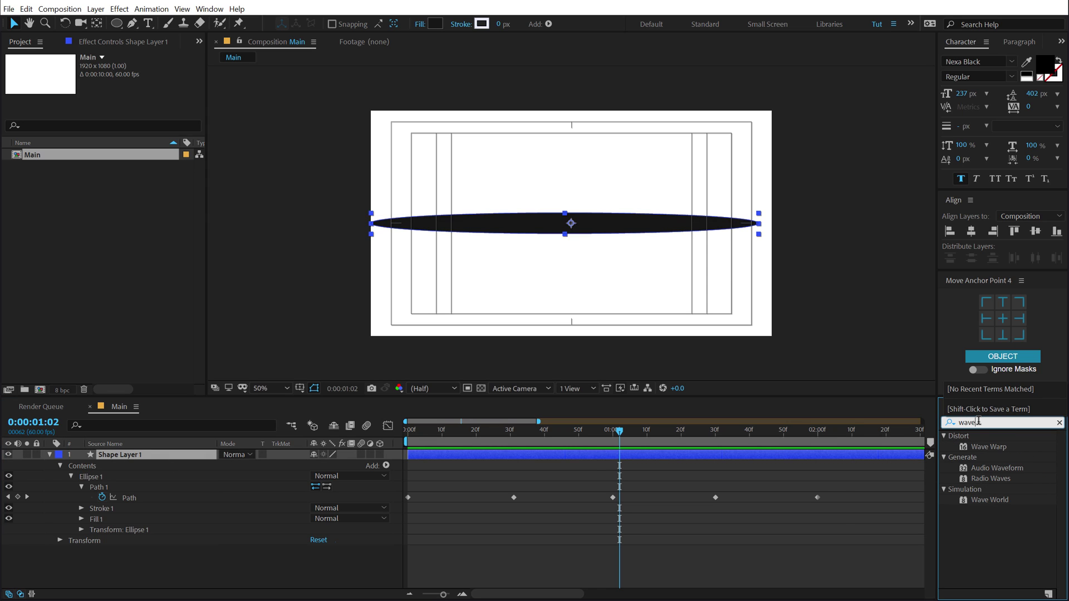
double_click(989, 447)
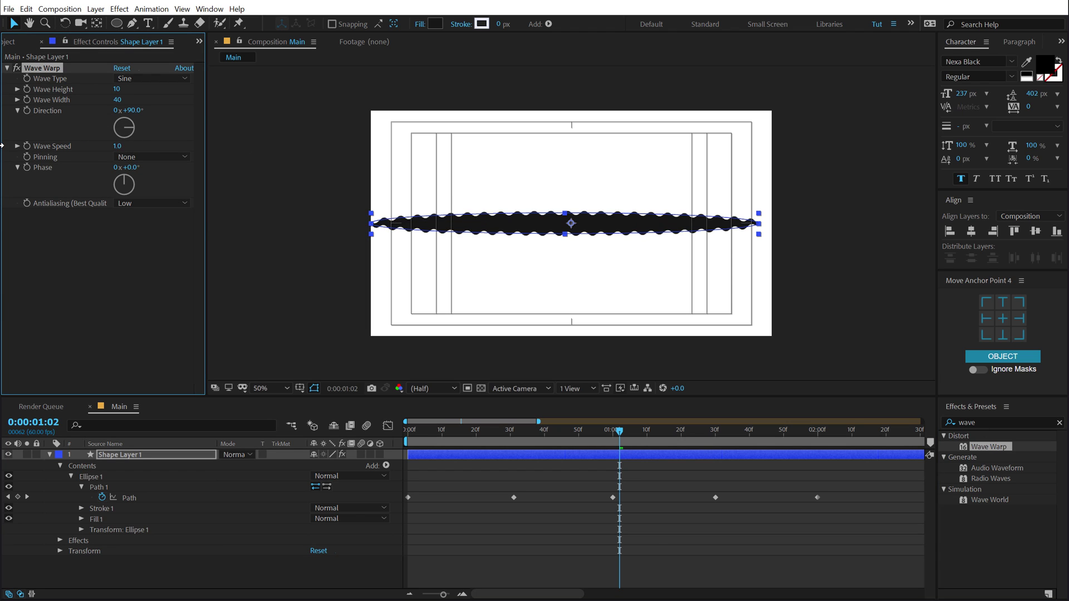
left_click(424, 430)
key("space")
left_click_drag(424, 431, 528, 432)
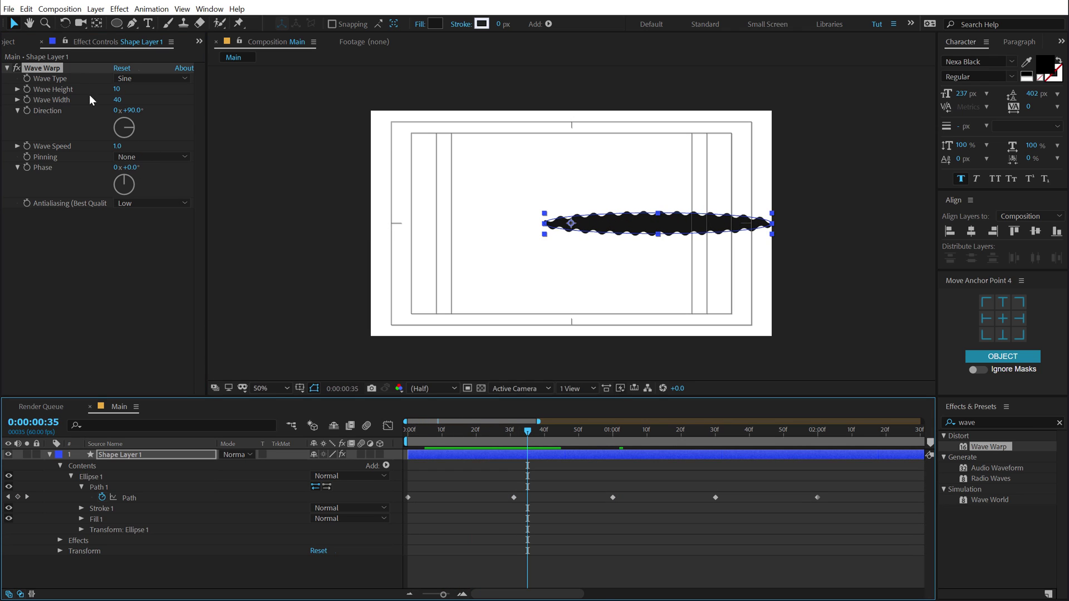
Set Wave Height 30, Wave Width 500 and Wave Speed 0.3
left_click(118, 90)
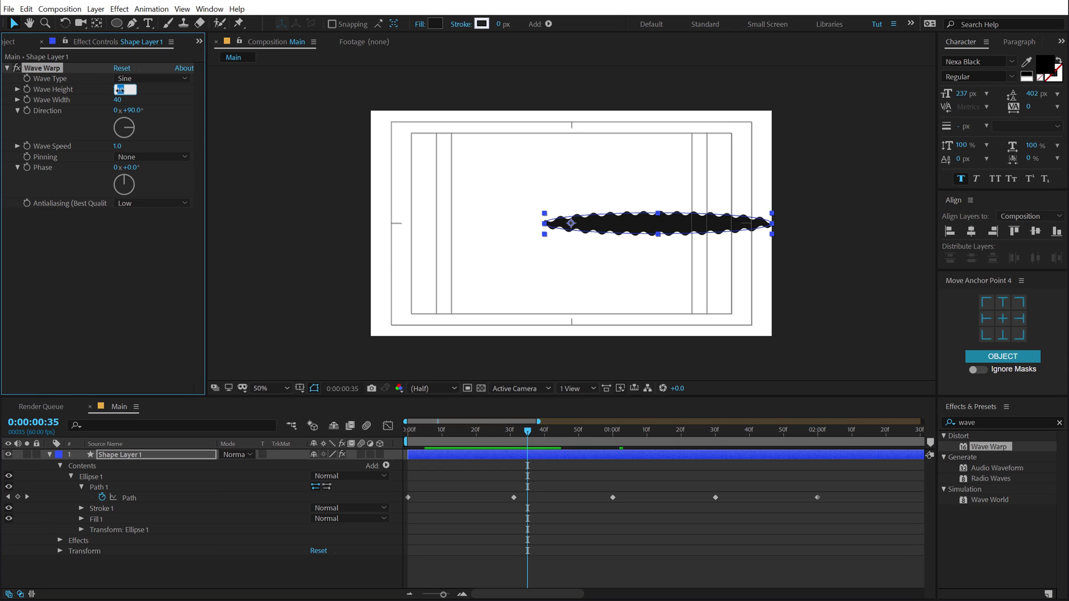
key("Return")
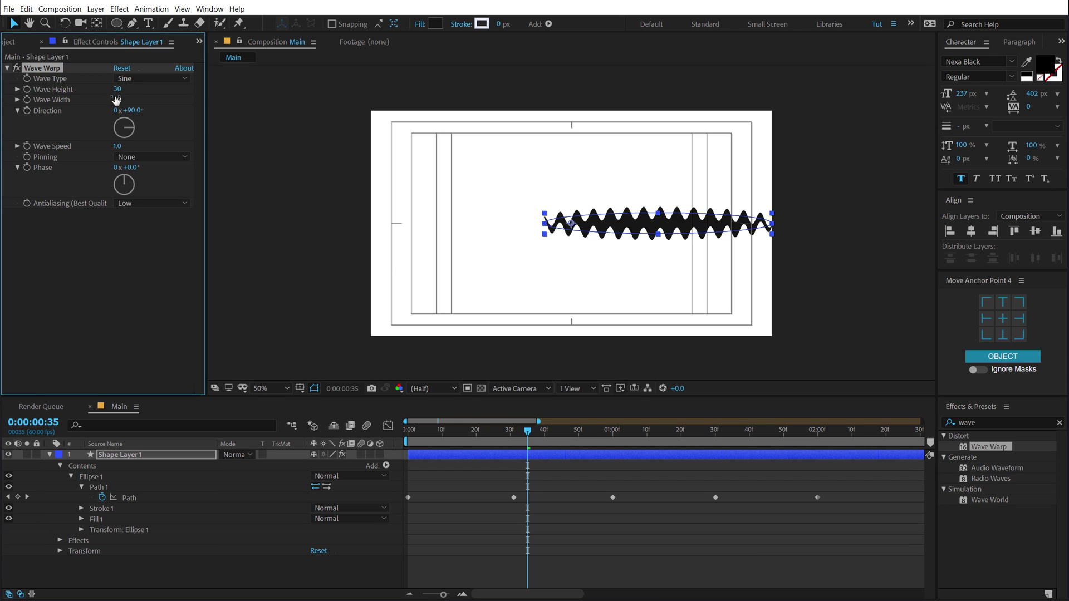
left_click_drag(117, 98, 223, 98)
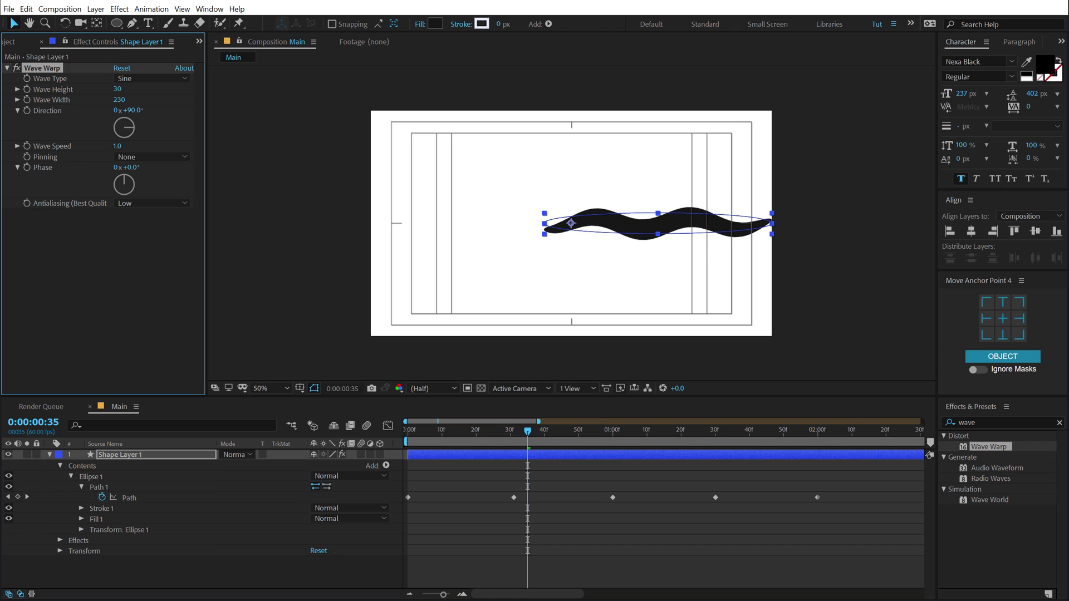
left_click(122, 100)
type("500")
key("Return")
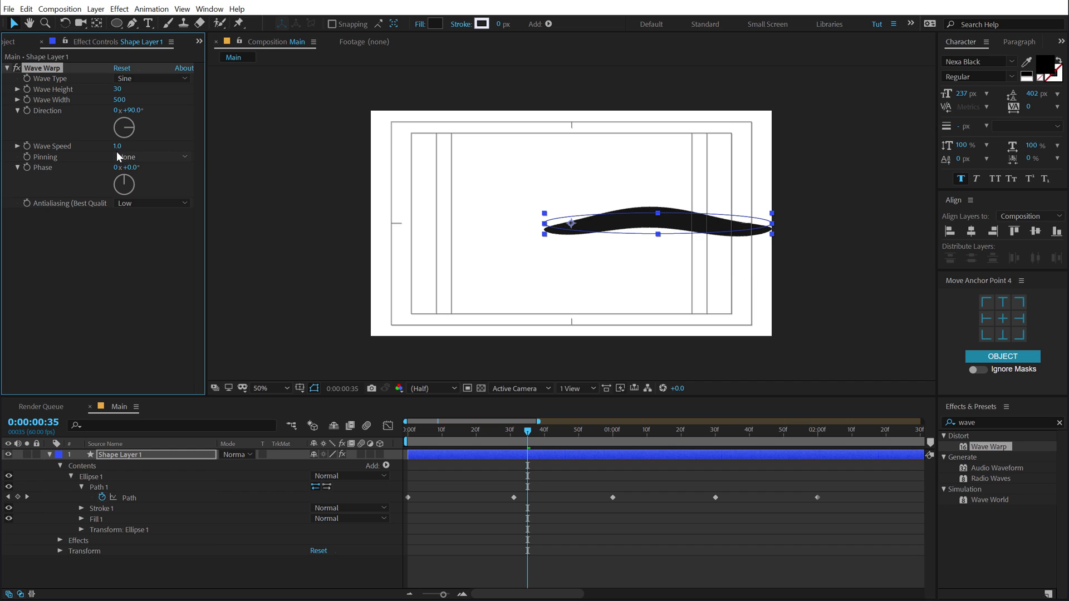
left_click(118, 147)
type(".3")
key("Return")
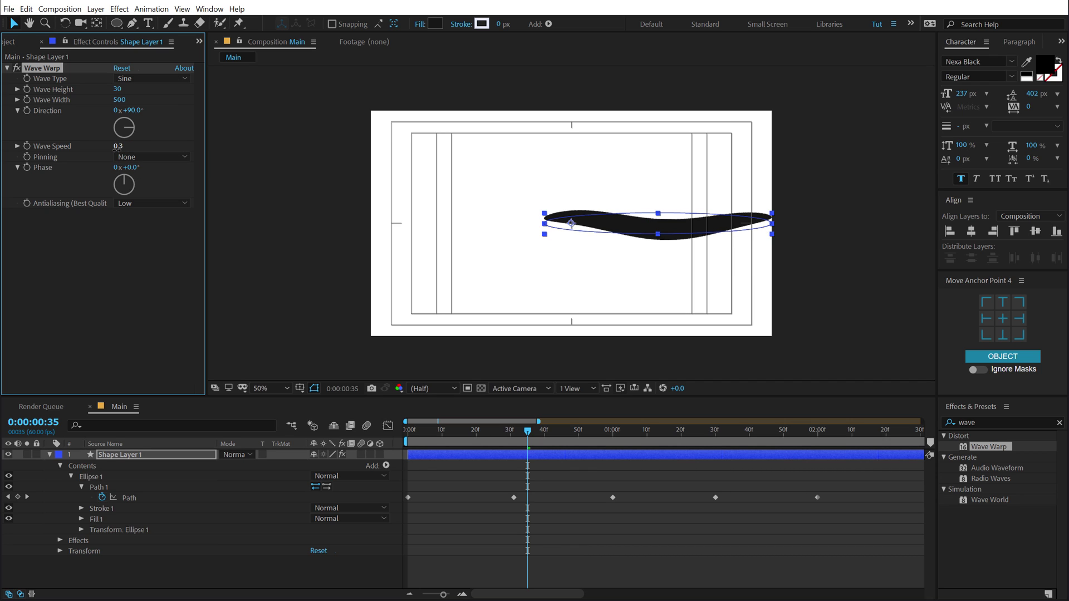
Refine the Wave Width to 429 while checking the wave across frames
left_click_drag(529, 434, 606, 449)
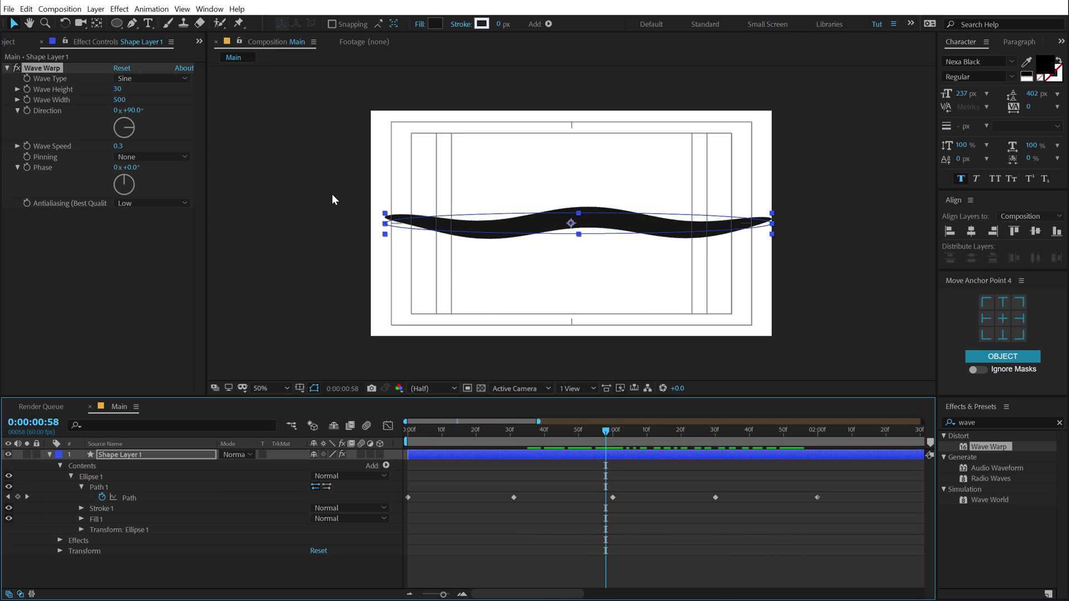
left_click_drag(119, 100, 412, 129)
left_click(119, 101)
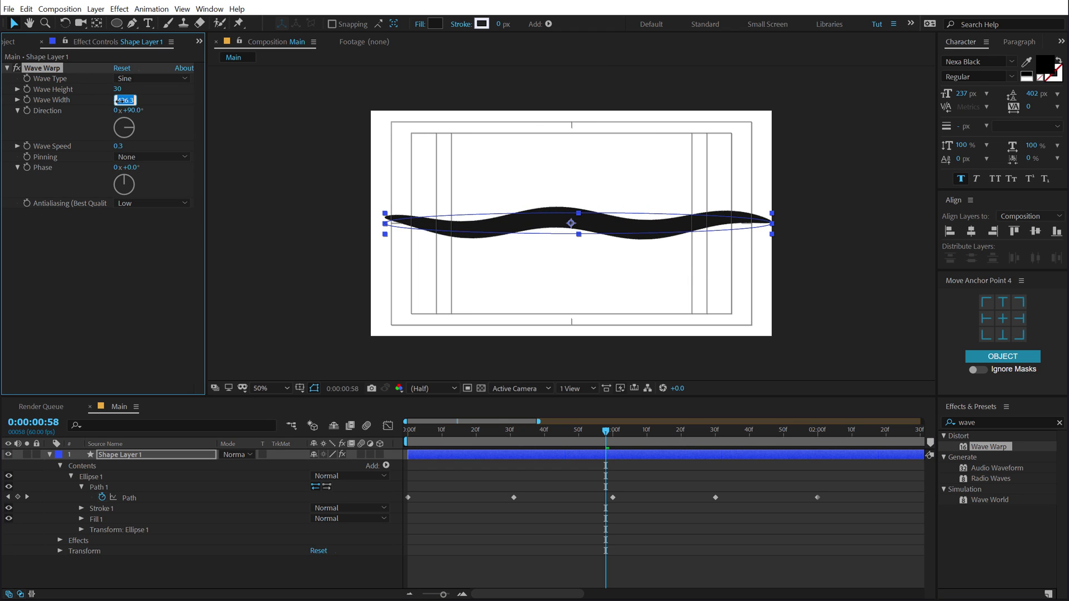
type("429")
key("Return")
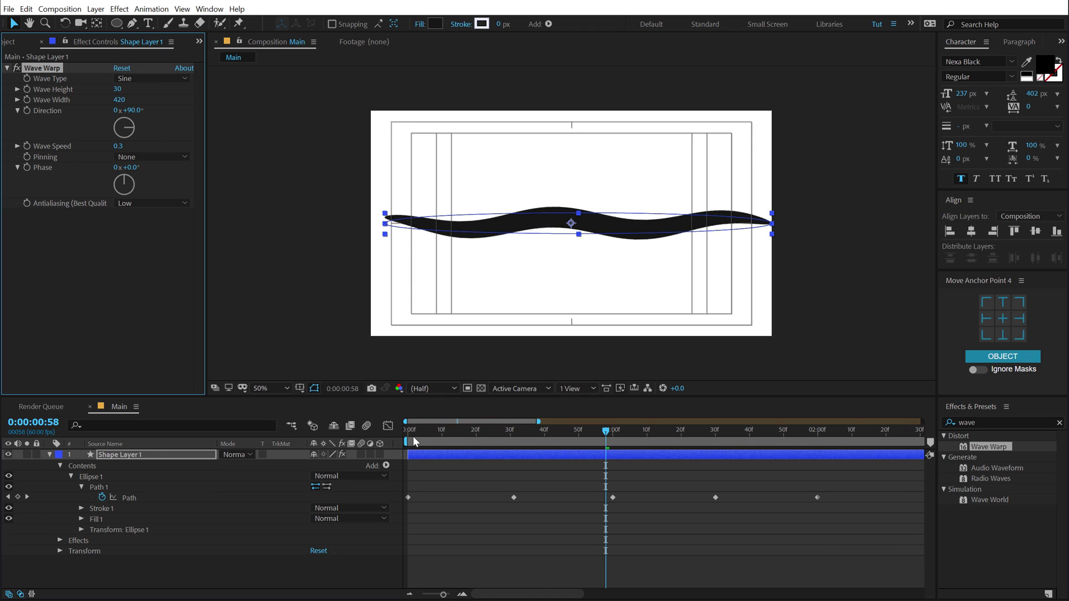
mouse_move(413, 436)
left_mouse_down()
mouse_move(618, 435)
mouse_move(420, 443)
left_mouse_up()
Keyframe Opacity 0→100→100→0 from the first frame to 2:00 and apply Easy Ease
left_click(126, 456)
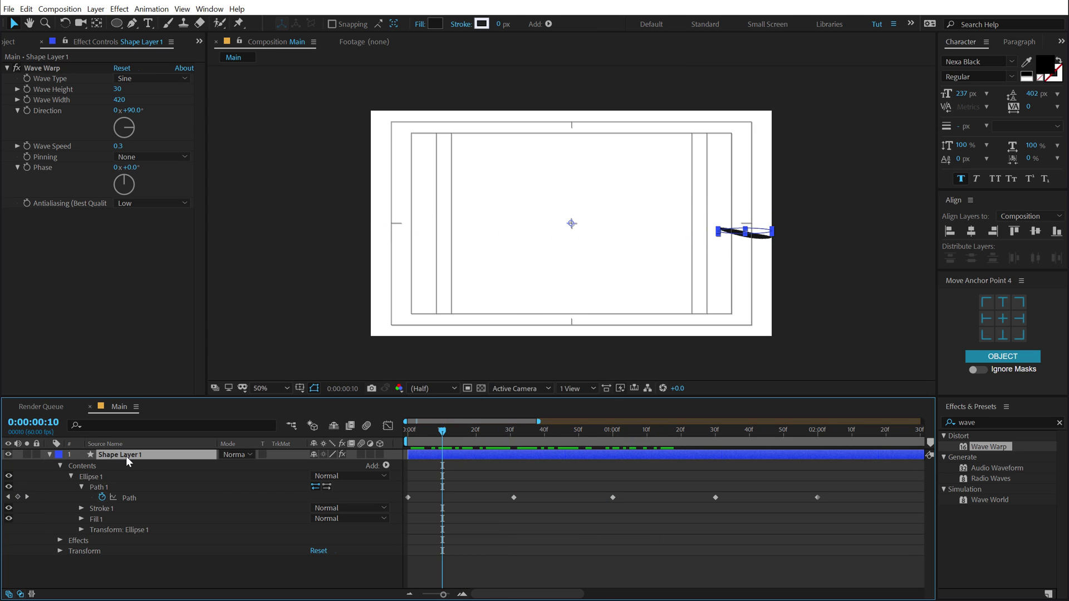
key("t")
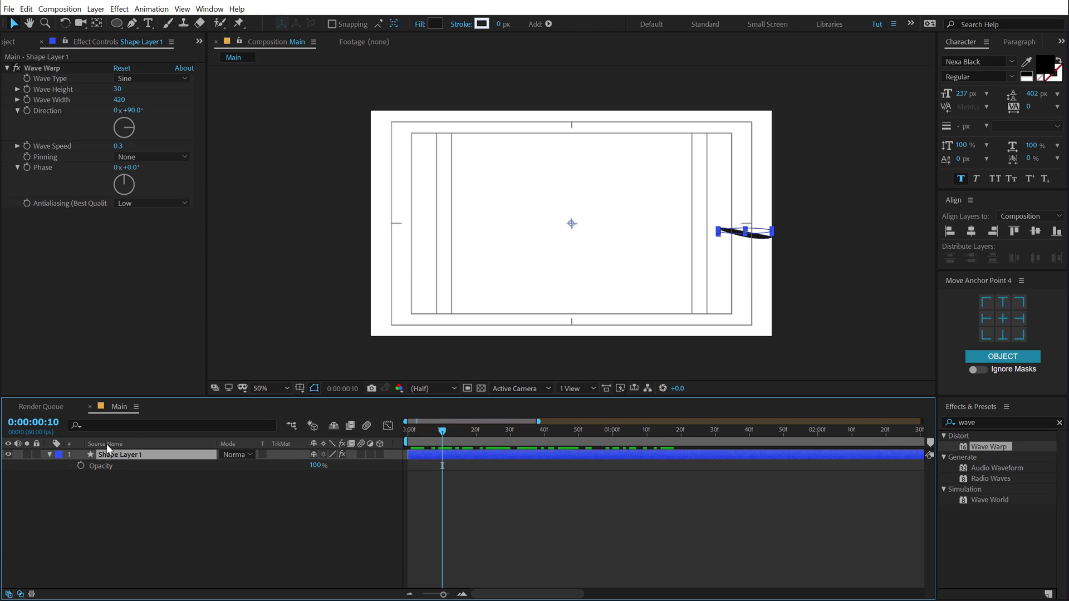
left_click(80, 465)
key("Home")
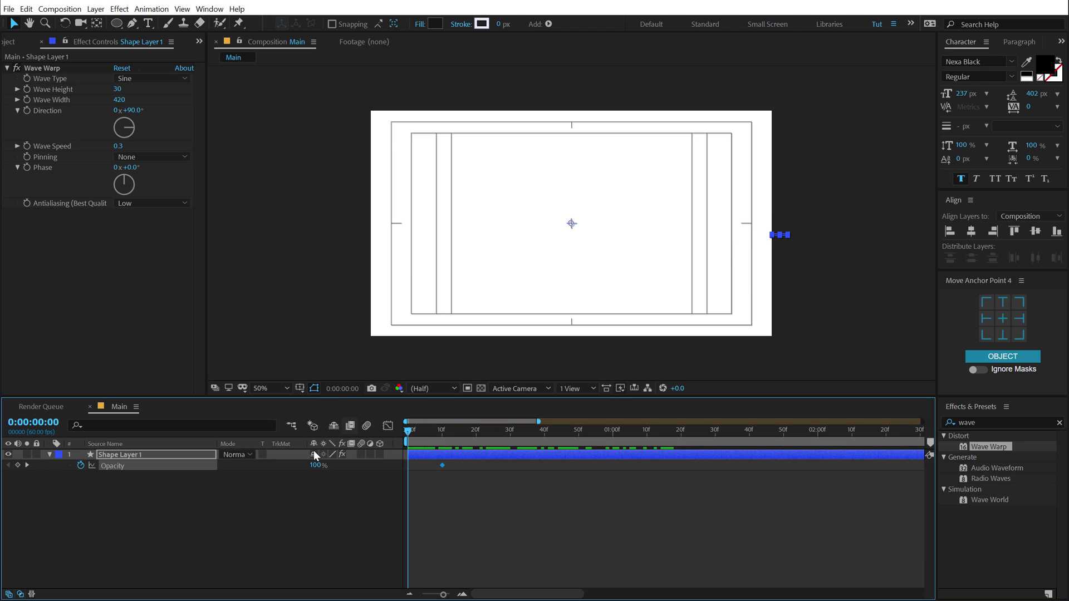
left_click_drag(315, 469, 134, 485)
left_click_drag(716, 439, 817, 437)
left_click(17, 465)
left_click_drag(314, 471, 271, 472)
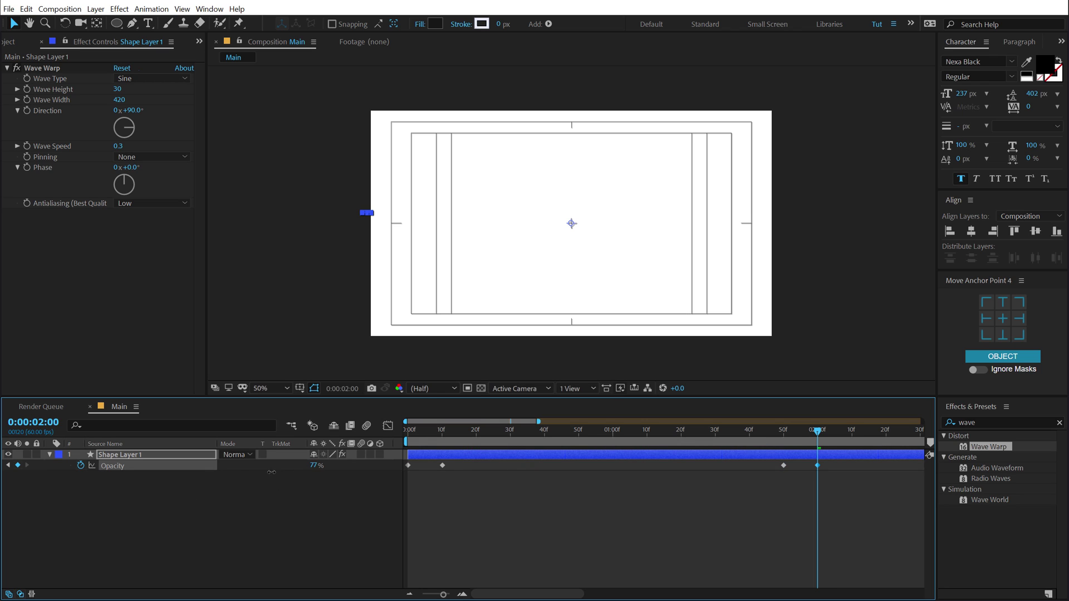
left_click_drag(880, 499, 388, 453)
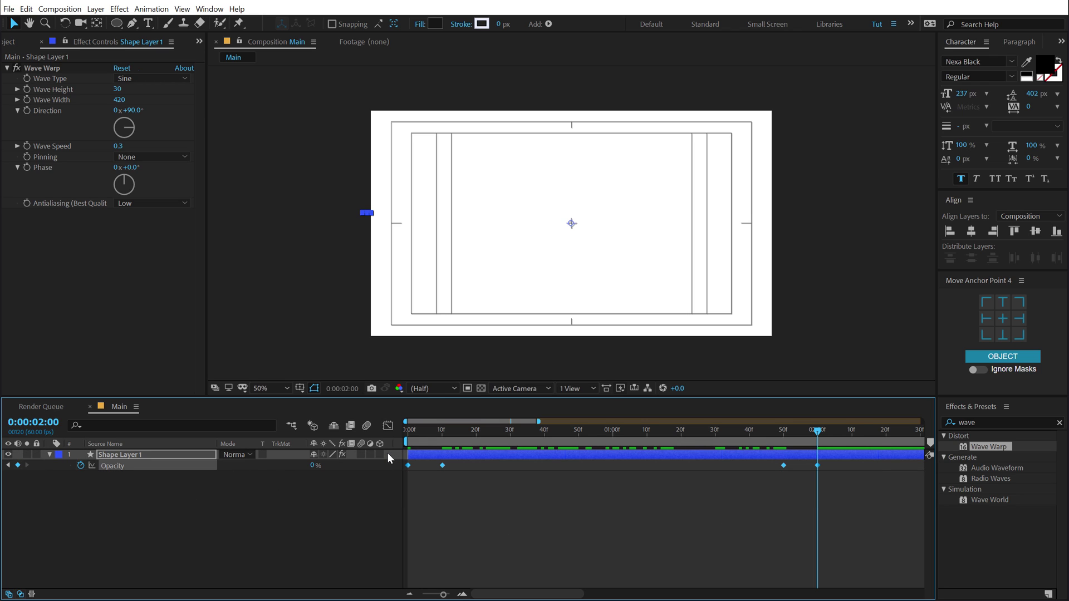
key("F9")
Trim Shape Layer 1 to end at 2 seconds and preview the animation
left_click(476, 483)
left_click(816, 459)
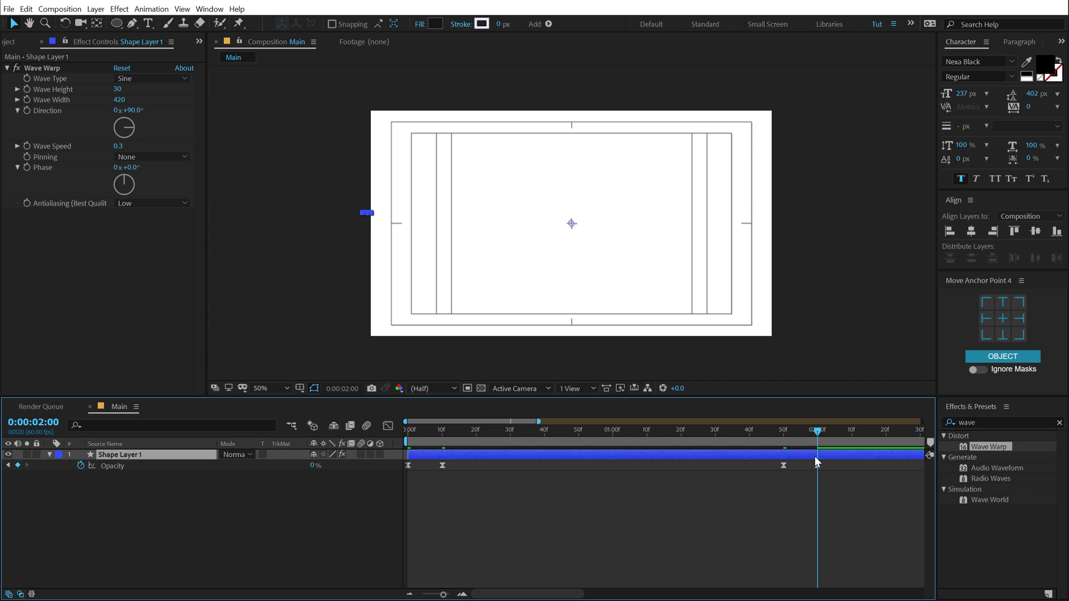
key("alt+bracketright")
key("minus")
key("minus")
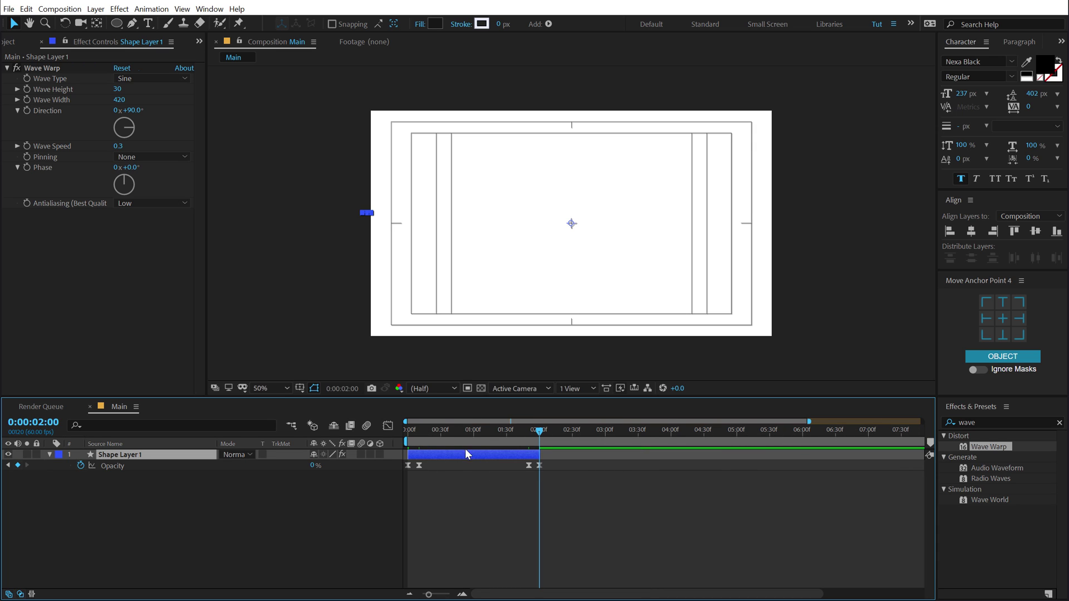
key("space")
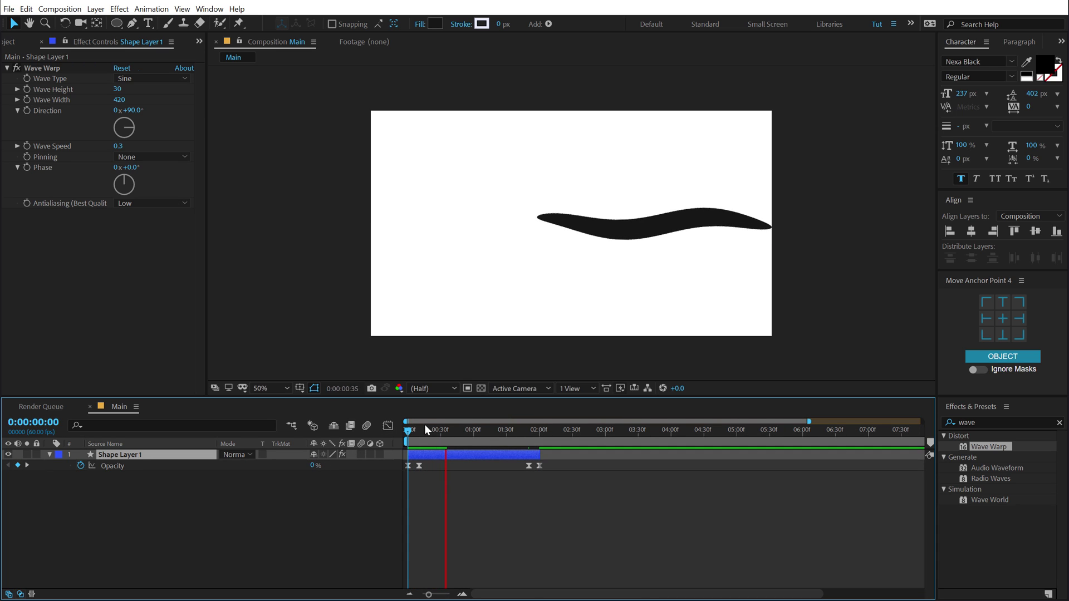
left_click_drag(537, 428, 547, 432)
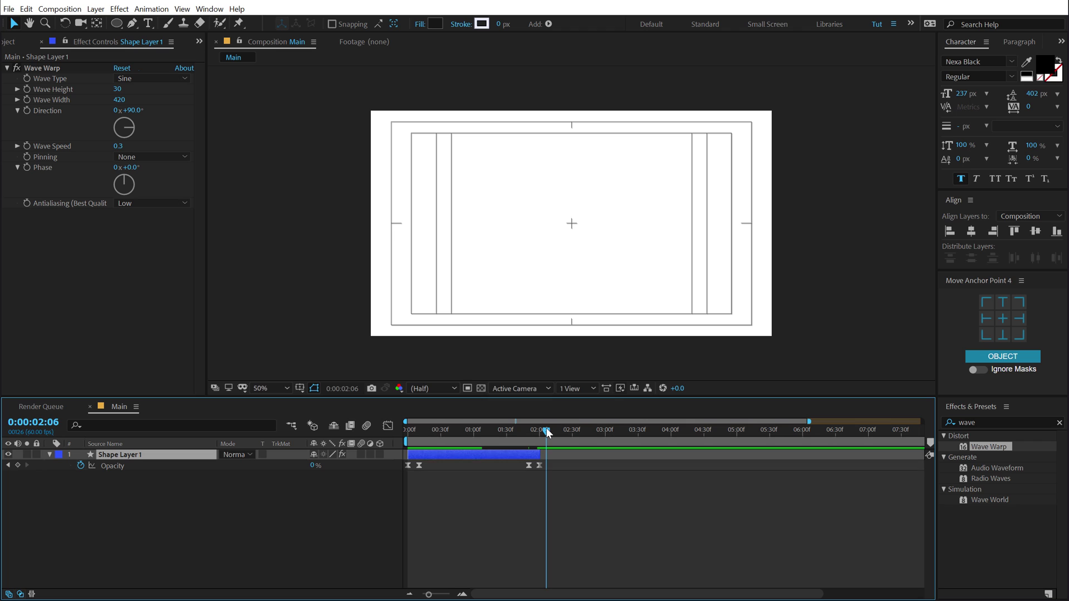
key("space")
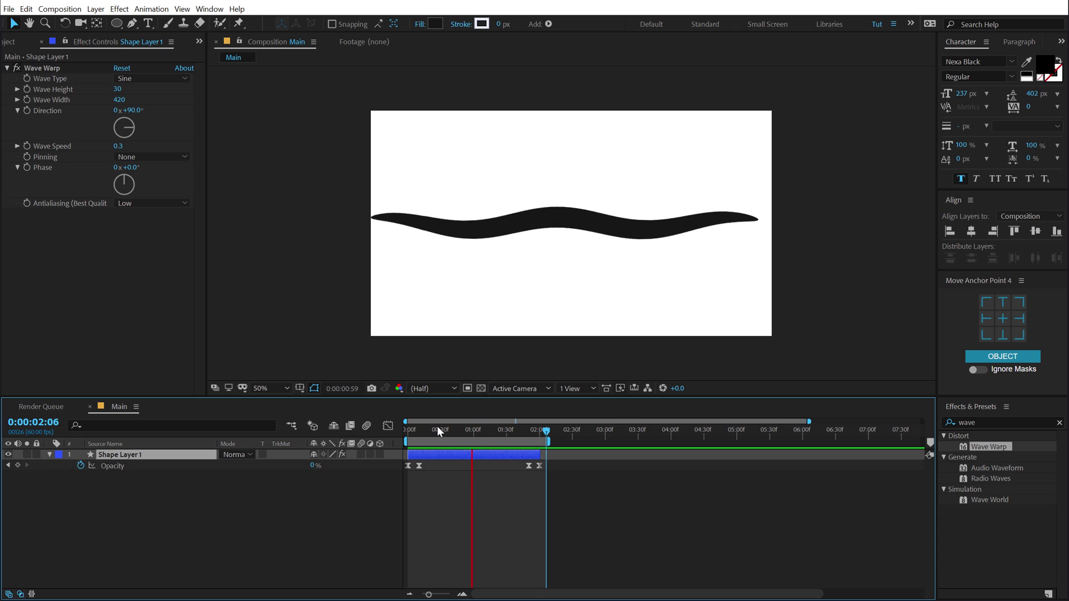
Raise Wave Height to 40 and scrub to check the taller wave
left_click_drag(440, 429, 469, 432)
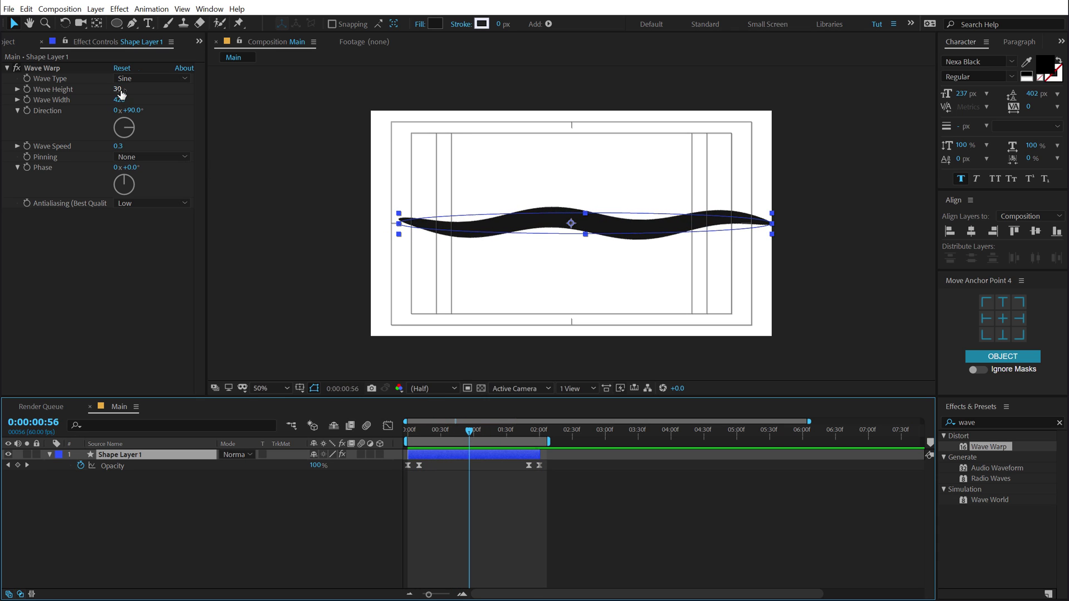
left_click(119, 90)
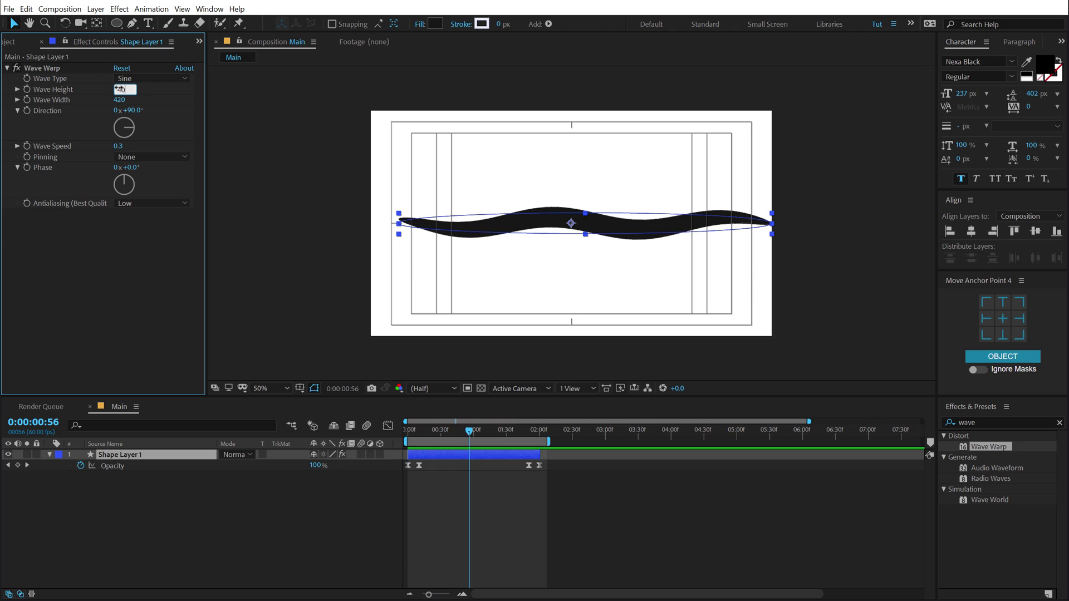
key("Return")
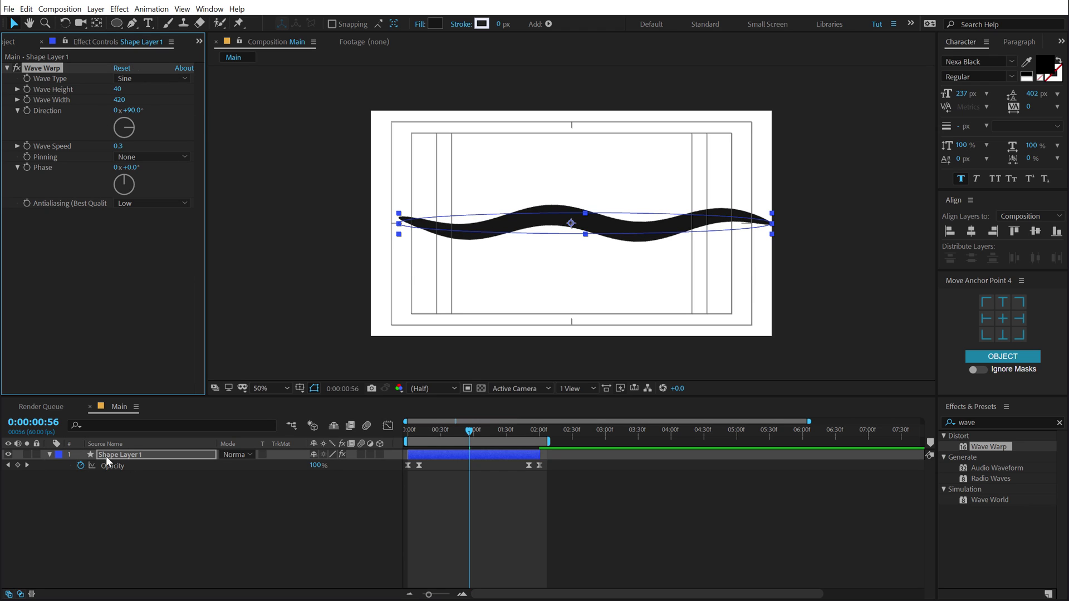
left_click(166, 505)
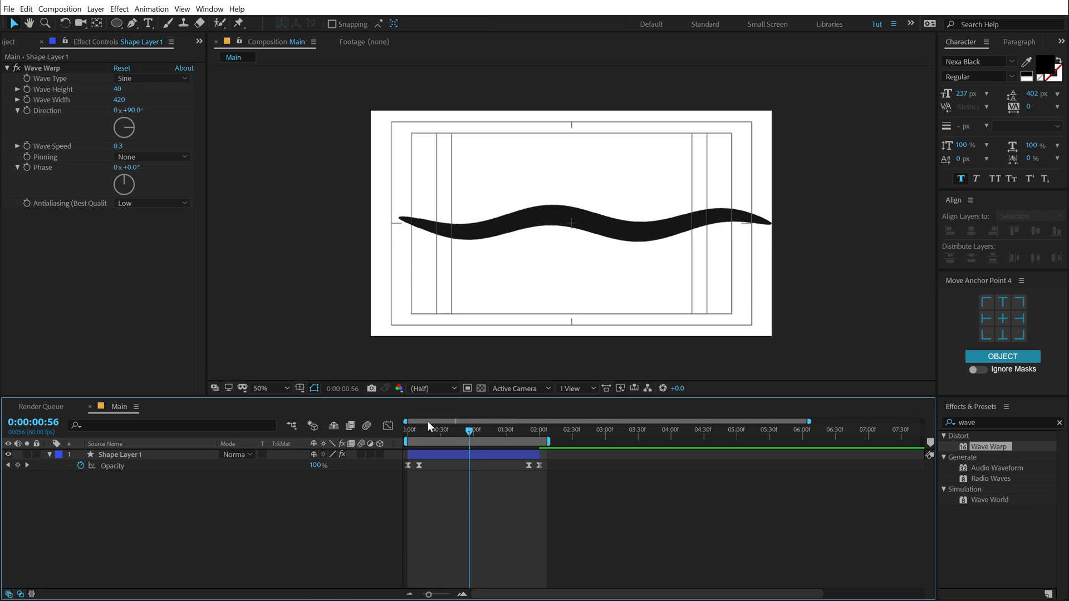
left_click_drag(437, 429, 471, 433)
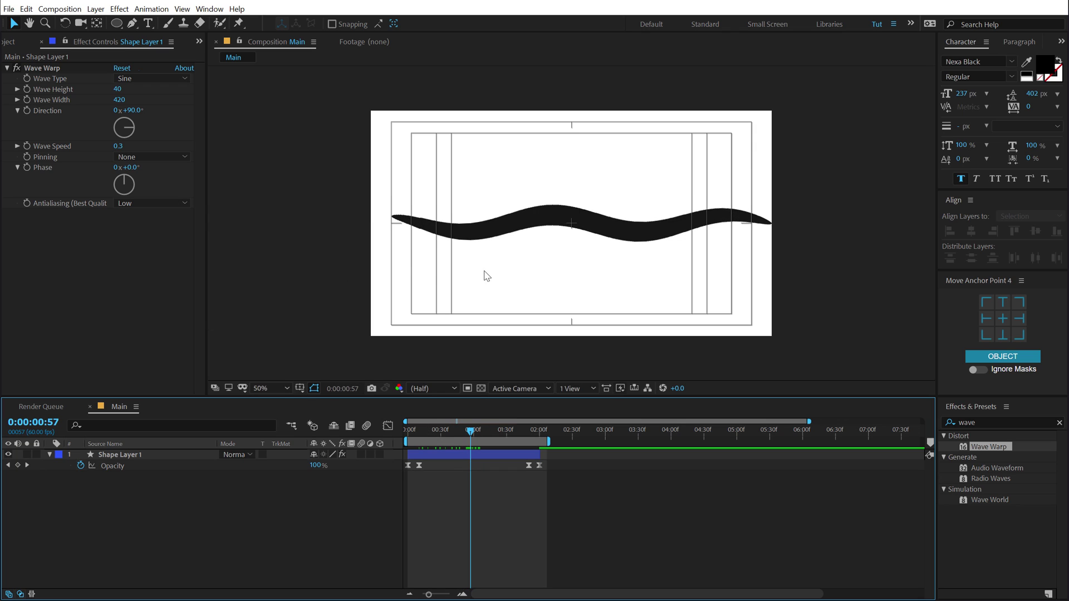
Hide the safe guides and apply Gradient Ramp, placing its start and end points around the wave
key("apostrophe")
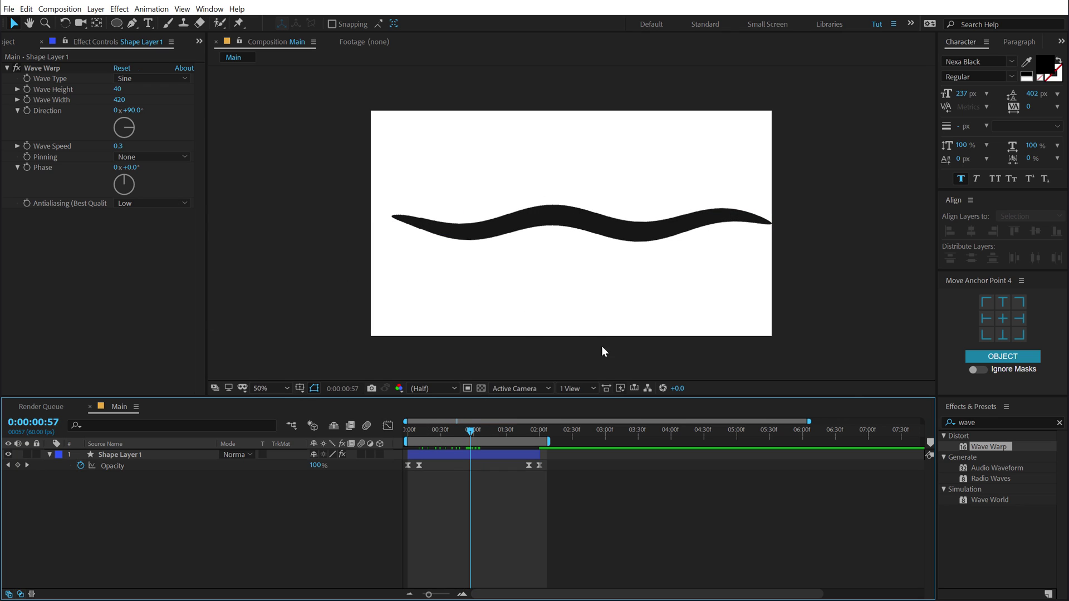
left_click(978, 424)
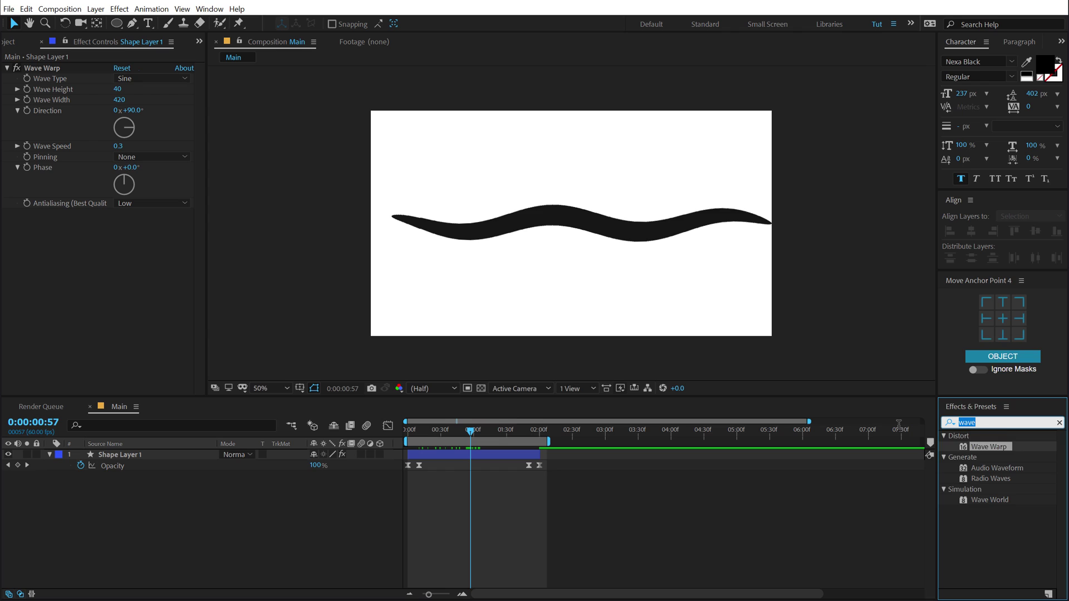
type("ramp")
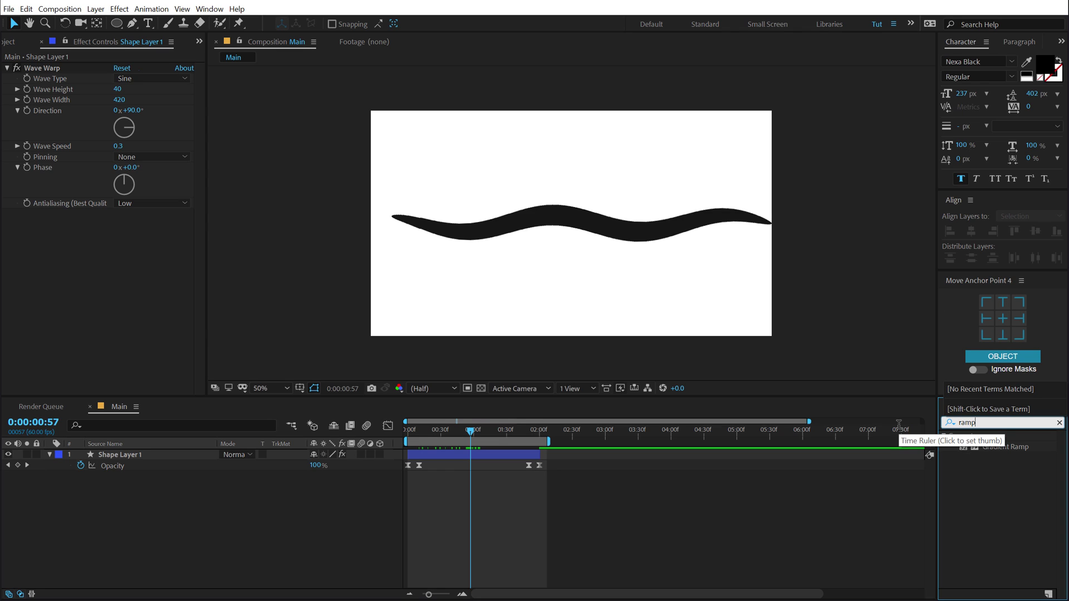
left_click(995, 447)
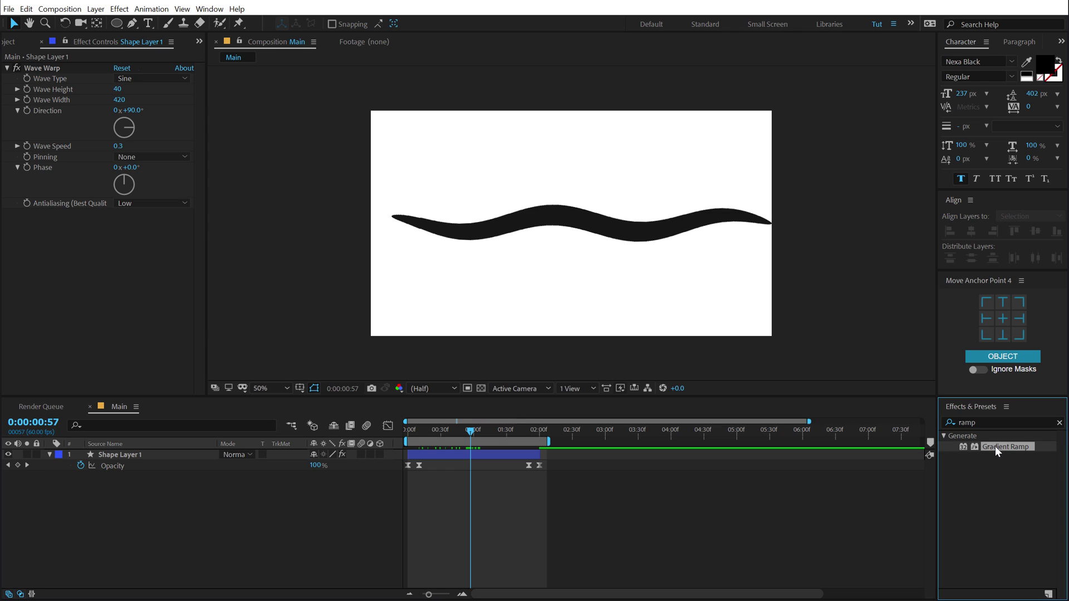
left_click_drag(996, 447, 149, 464)
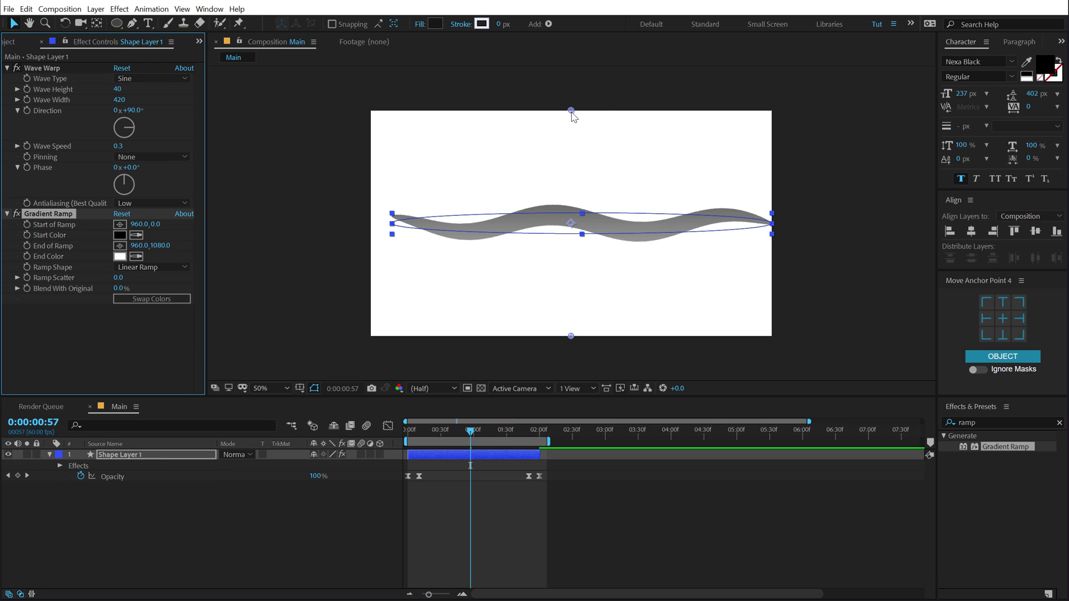
left_click_drag(571, 111, 572, 196)
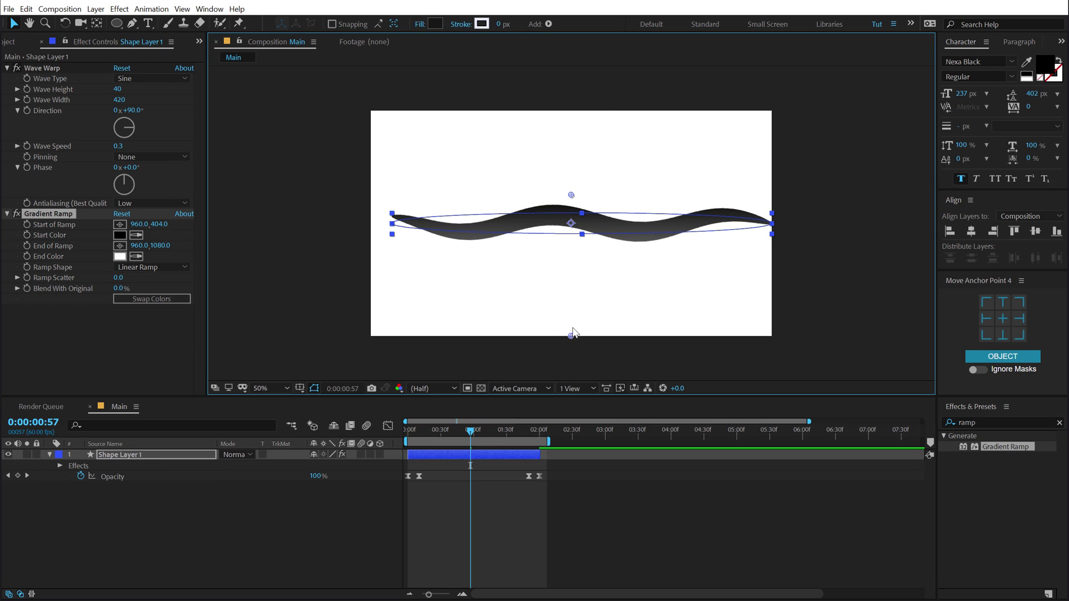
left_click_drag(571, 333, 571, 247)
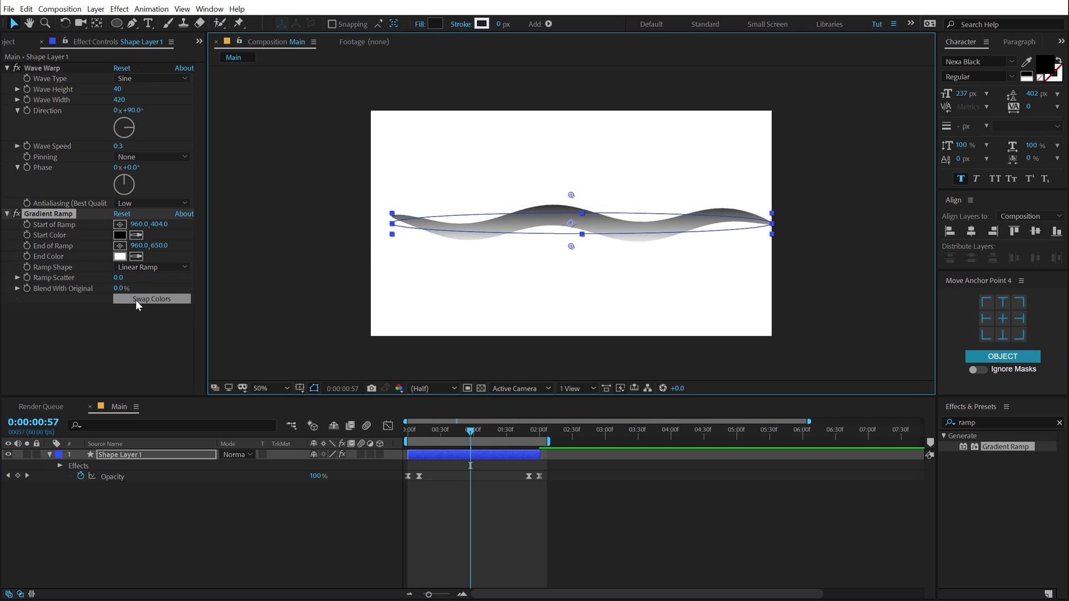
Set the gradient's start colour to pink and end colour to deep pink
left_click(139, 299)
left_click(126, 235)
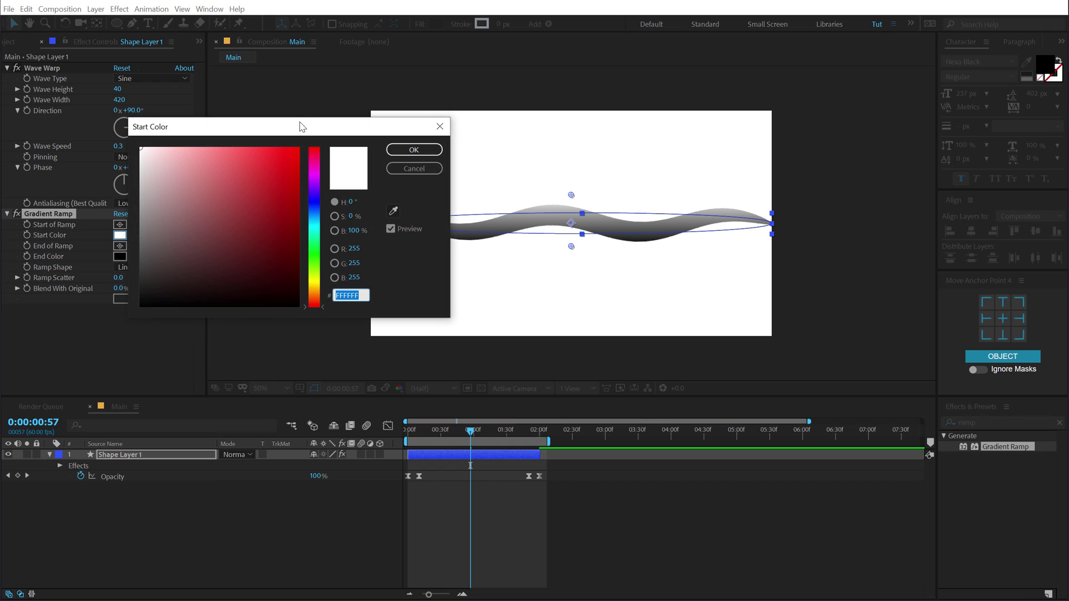
left_click_drag(300, 127, 227, 181)
left_click(327, 197)
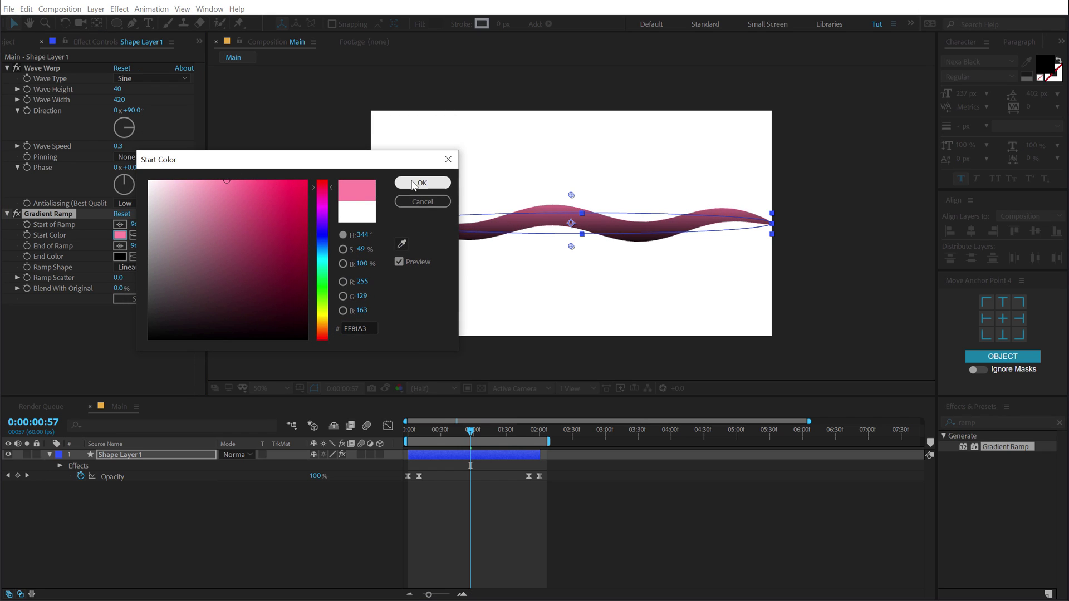
left_click(422, 183)
left_click(136, 256)
left_click(124, 231)
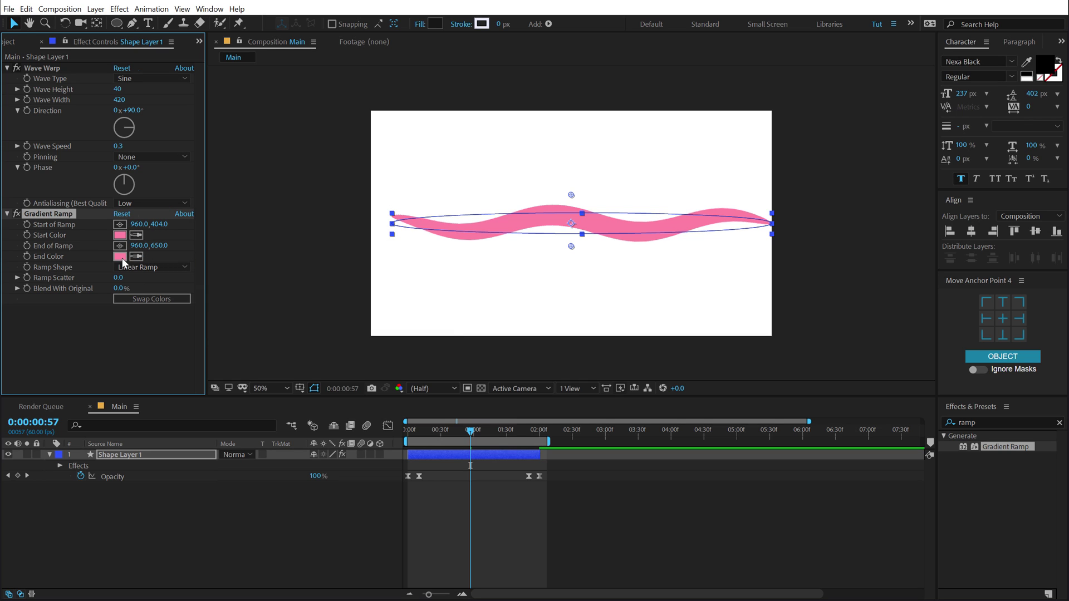
left_click(120, 257)
left_click_drag(266, 189, 302, 165)
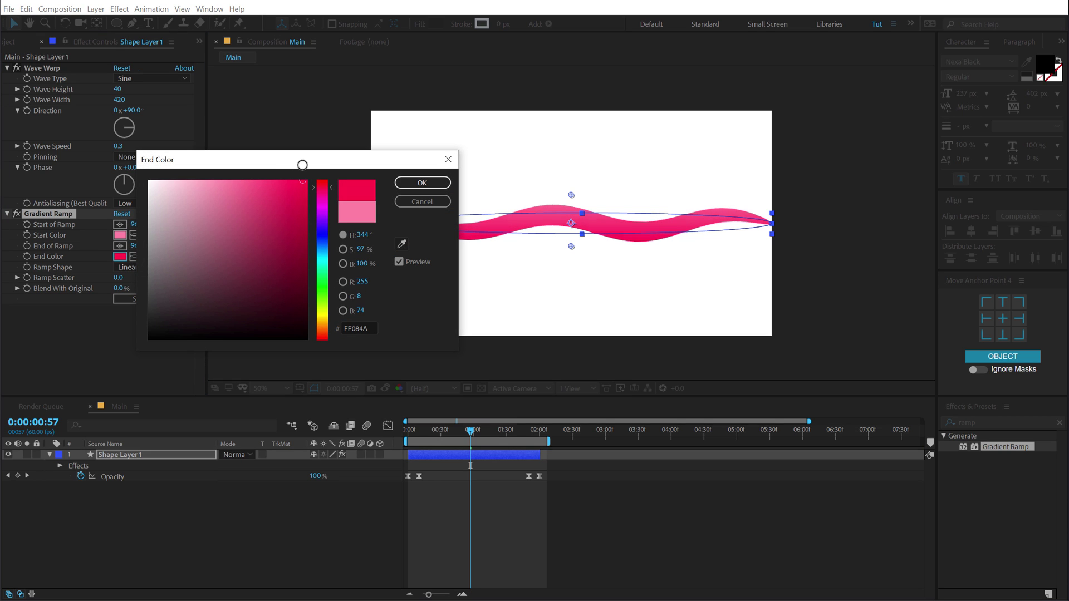
left_click(422, 183)
left_click(356, 492)
Set Ramp Scatter to 50 and scrub through the animation to preview
scroll(485, 259, "up", 2)
scroll(486, 259, "down", 2)
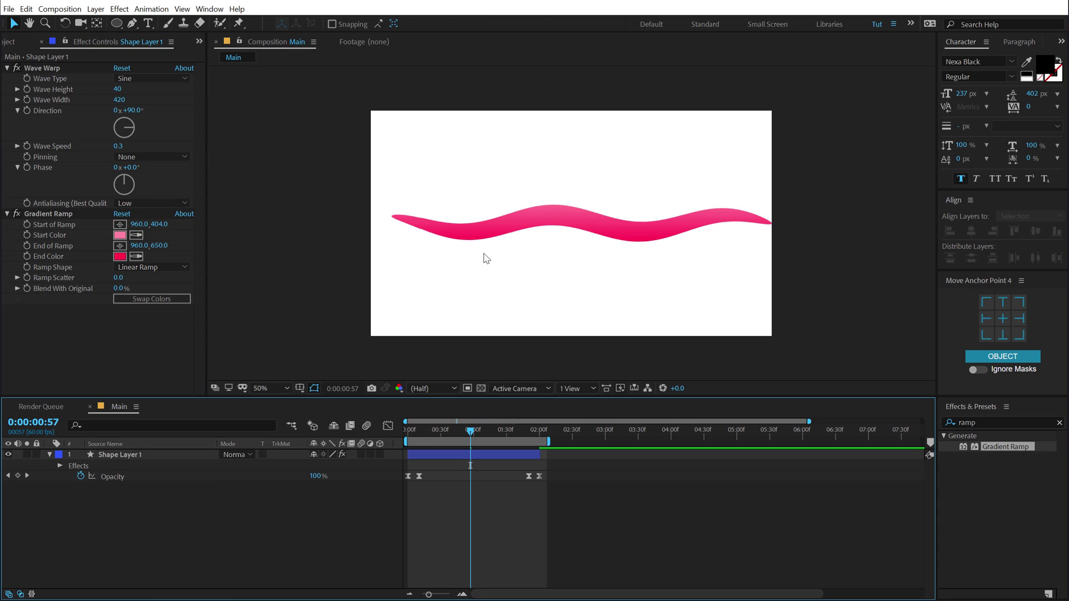
left_click(119, 279)
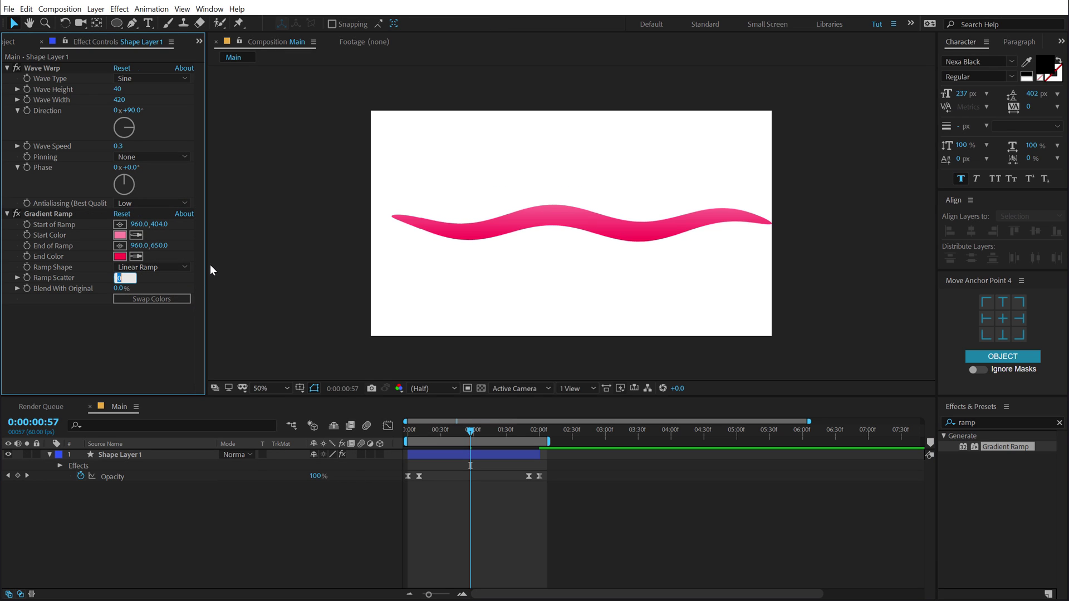
type("50")
key("Return")
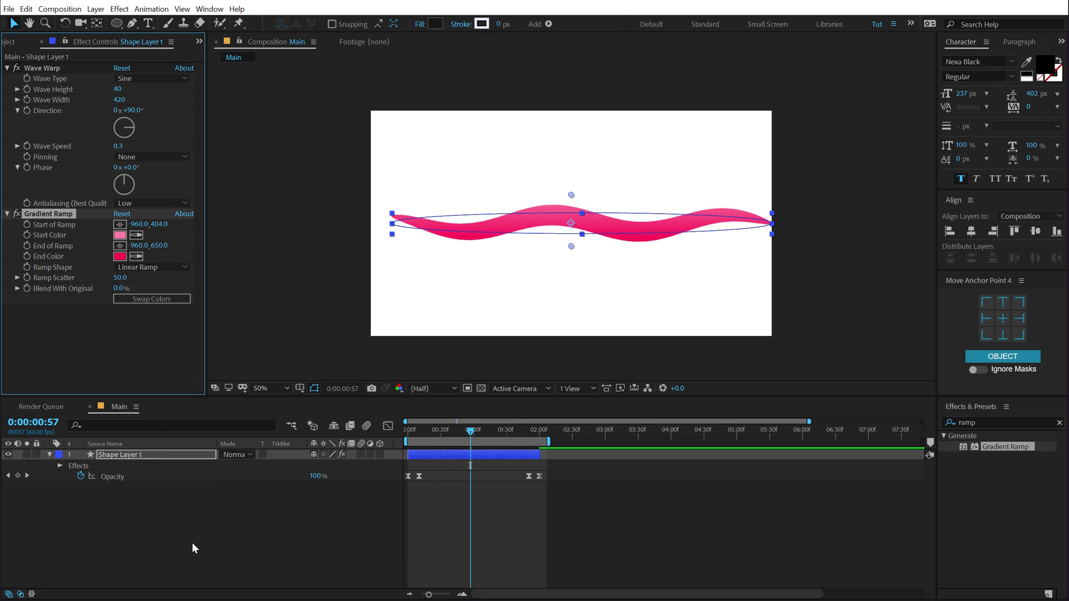
left_click(192, 543)
left_click_drag(416, 430, 475, 432)
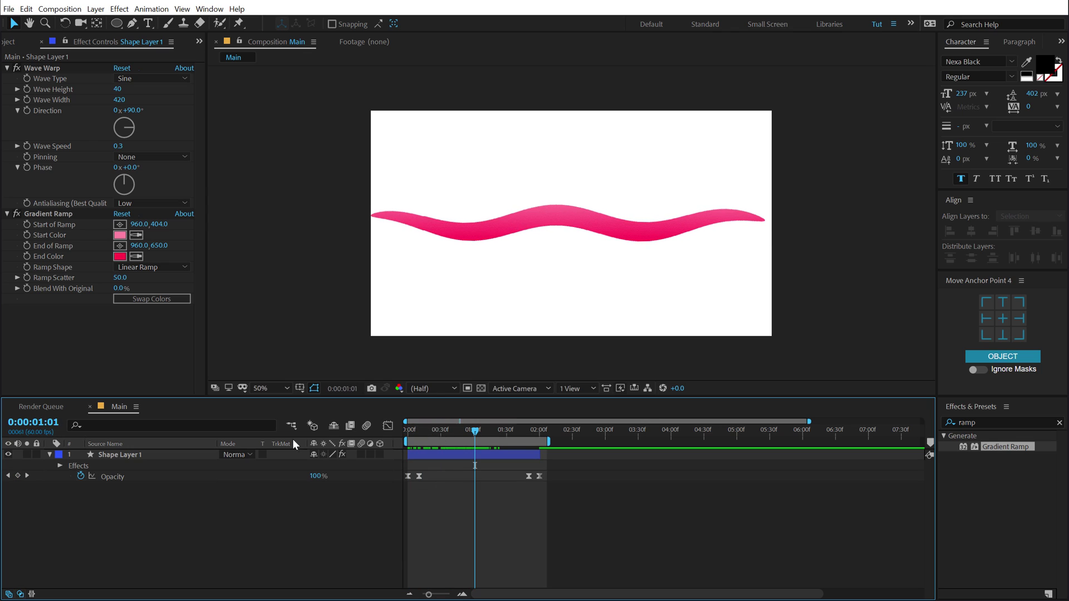
Duplicate the pink wave layer into Shape Layer 2 and zoom into the timeline
left_click(134, 457)
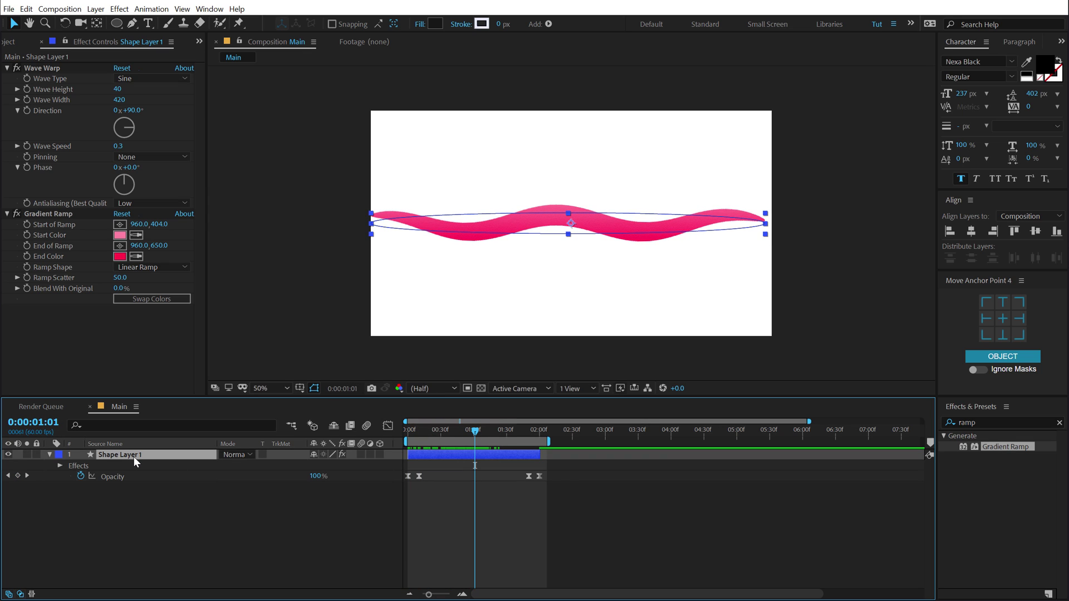
key("ctrl+d")
key("equal")
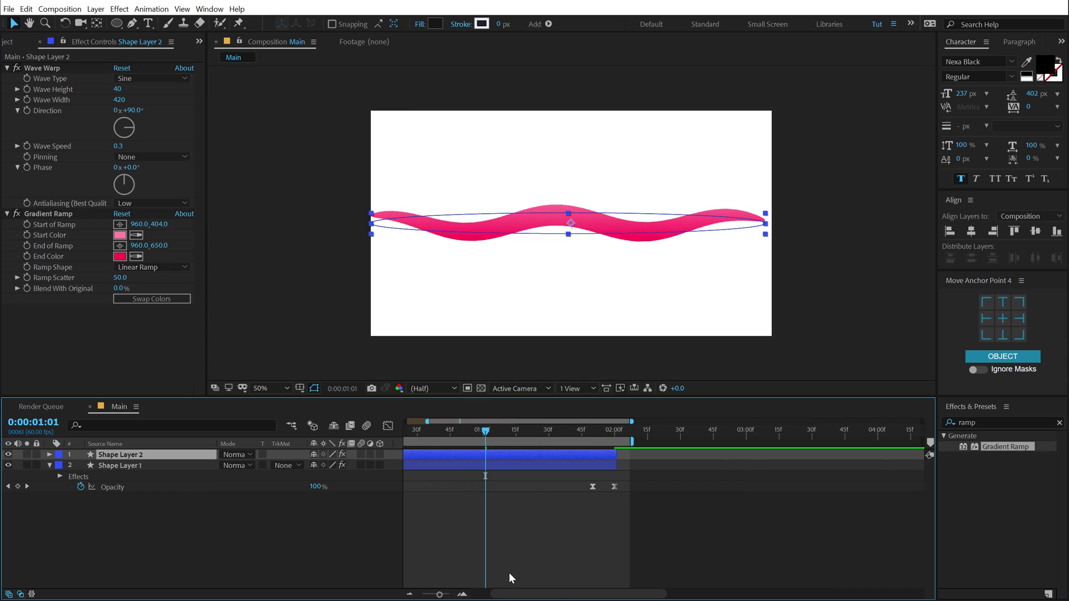
left_click_drag(510, 596, 394, 592)
left_click_drag(440, 426, 511, 434)
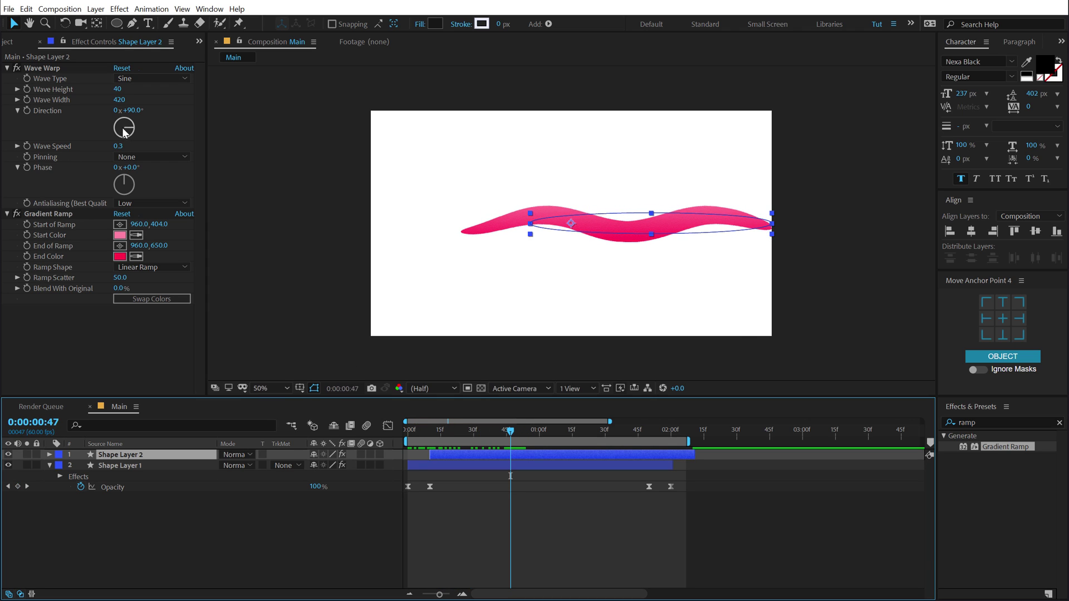
Set Shape Layer 2's Wave Warp Wave Height to 90
left_click(119, 90)
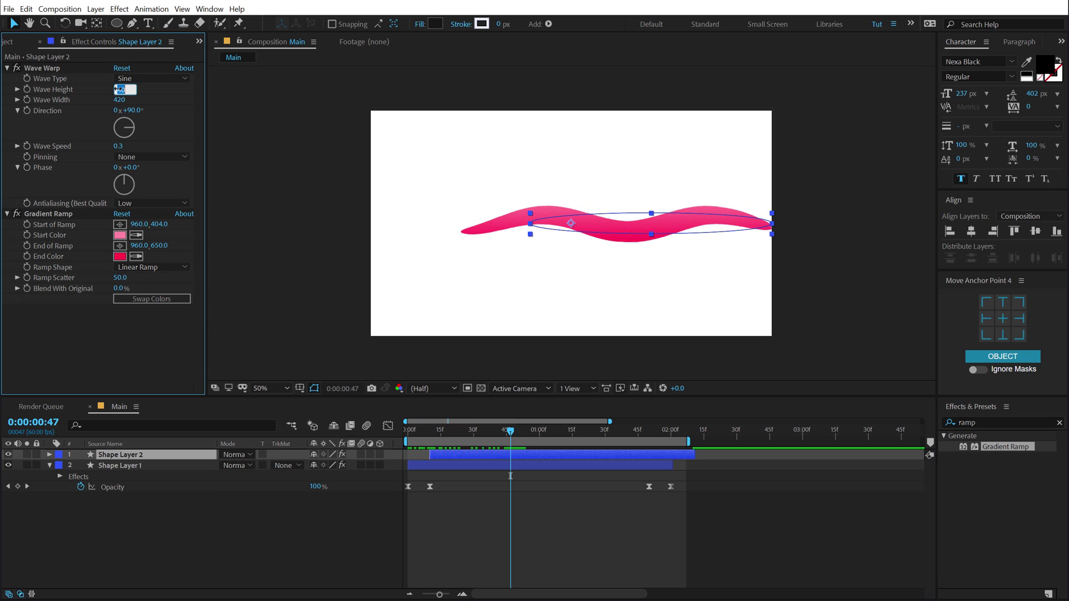
type("0")
key("Return")
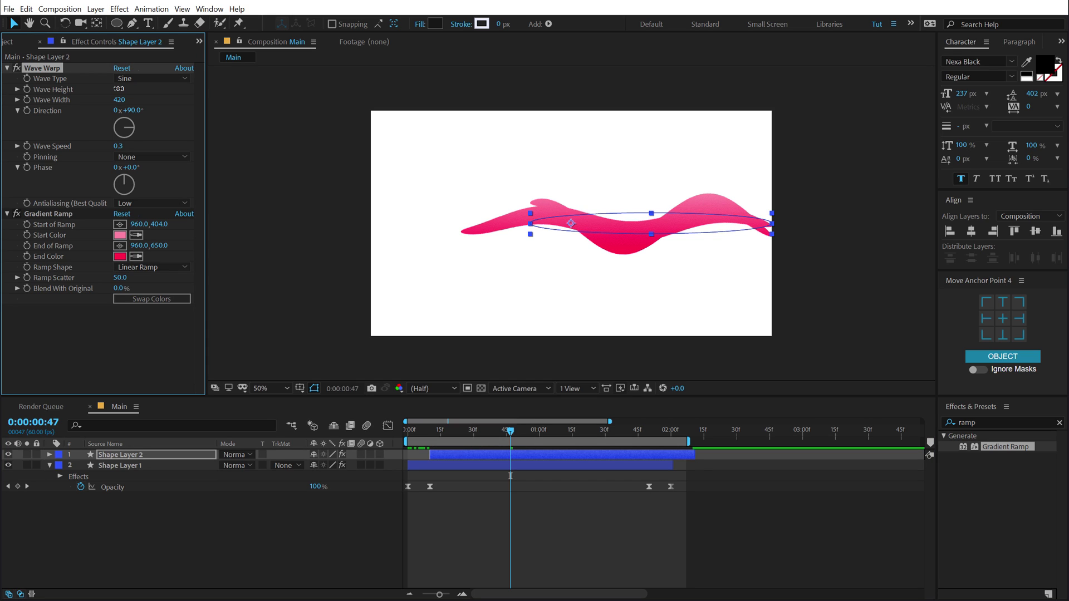
left_click(119, 89)
type("75")
key("Return")
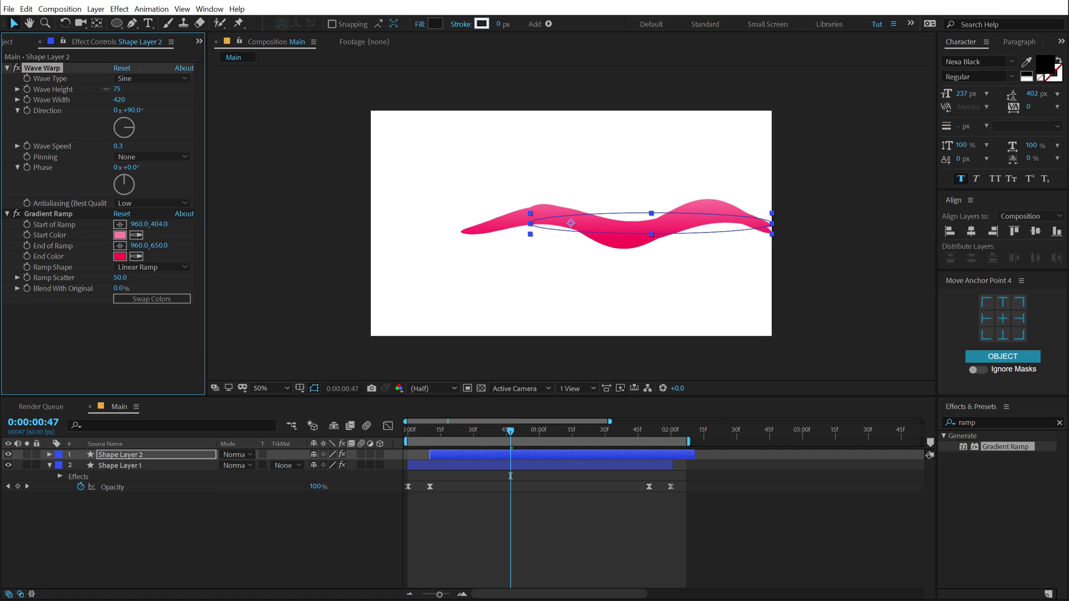
left_click(117, 89)
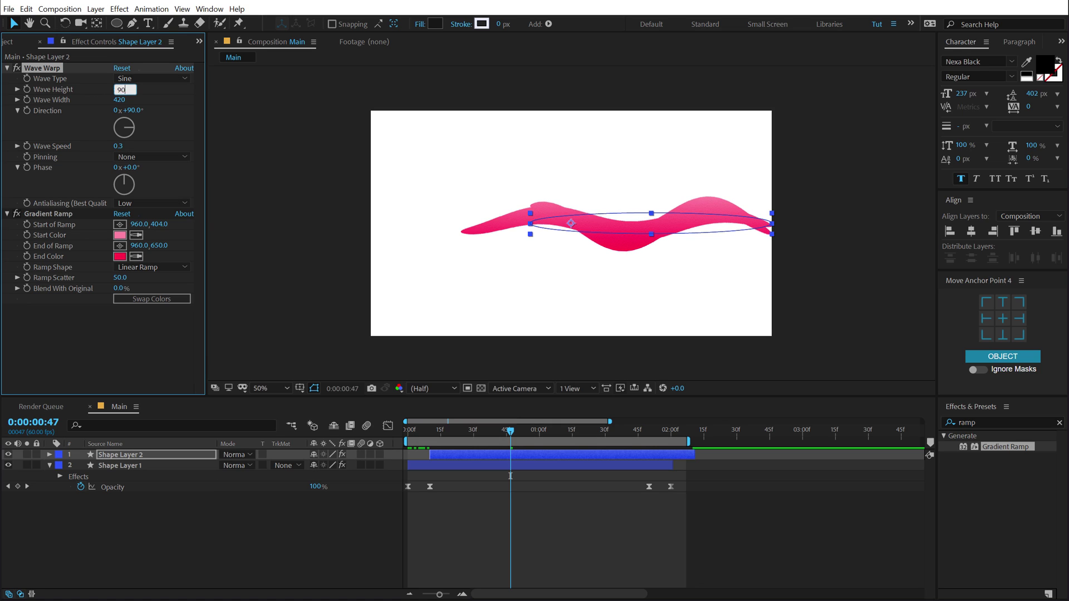
type("90")
key("Return")
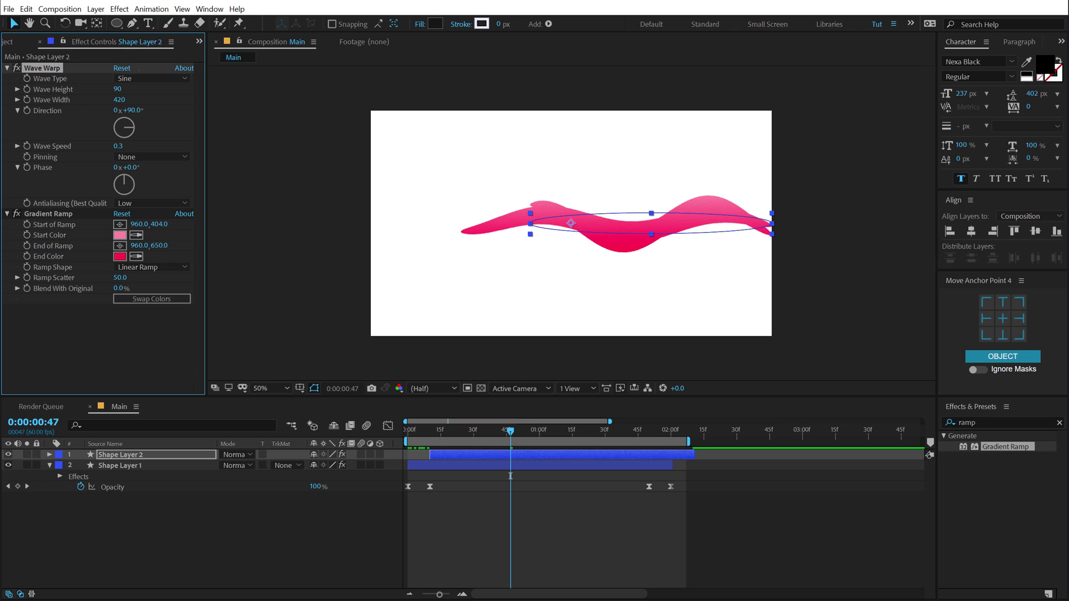
Recolour its Gradient Ramp from light blue to deep blue (084CFF)
left_click(119, 235)
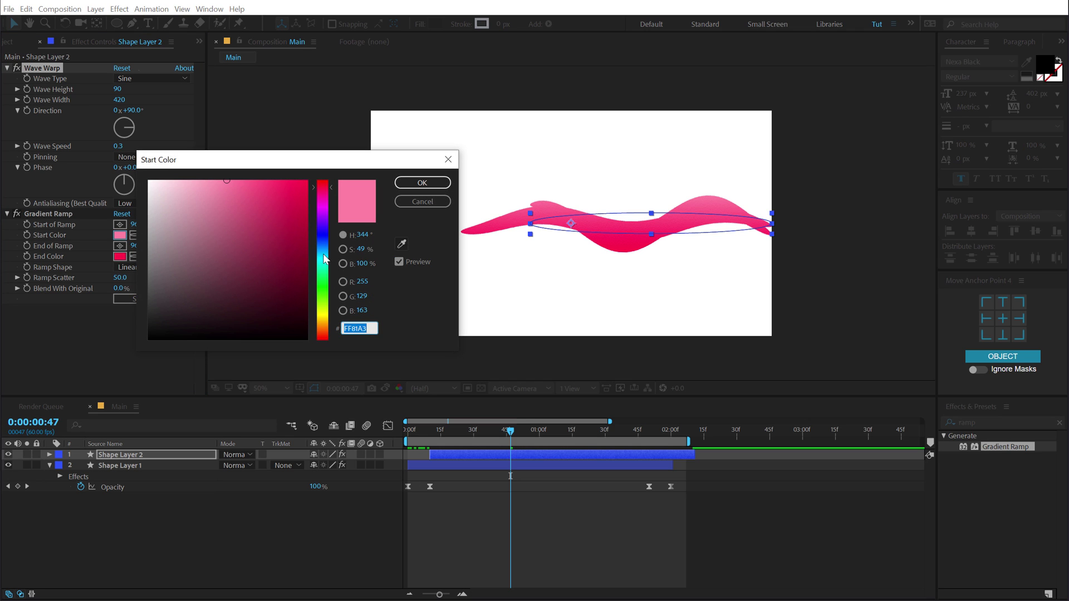
left_click_drag(326, 257, 329, 253)
left_click(422, 183)
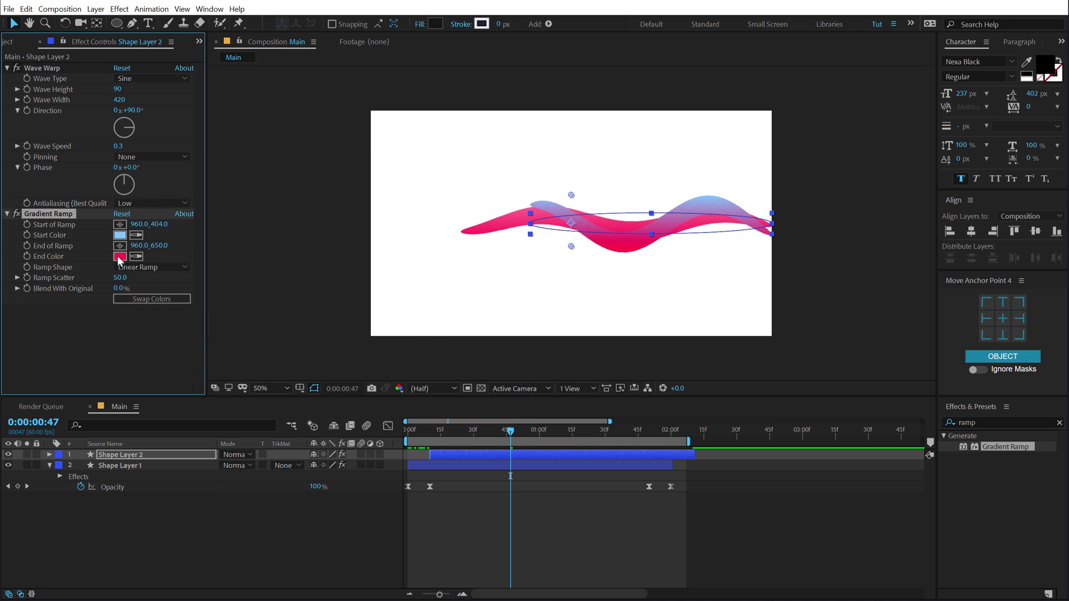
left_click(120, 257)
left_click_drag(322, 247, 332, 244)
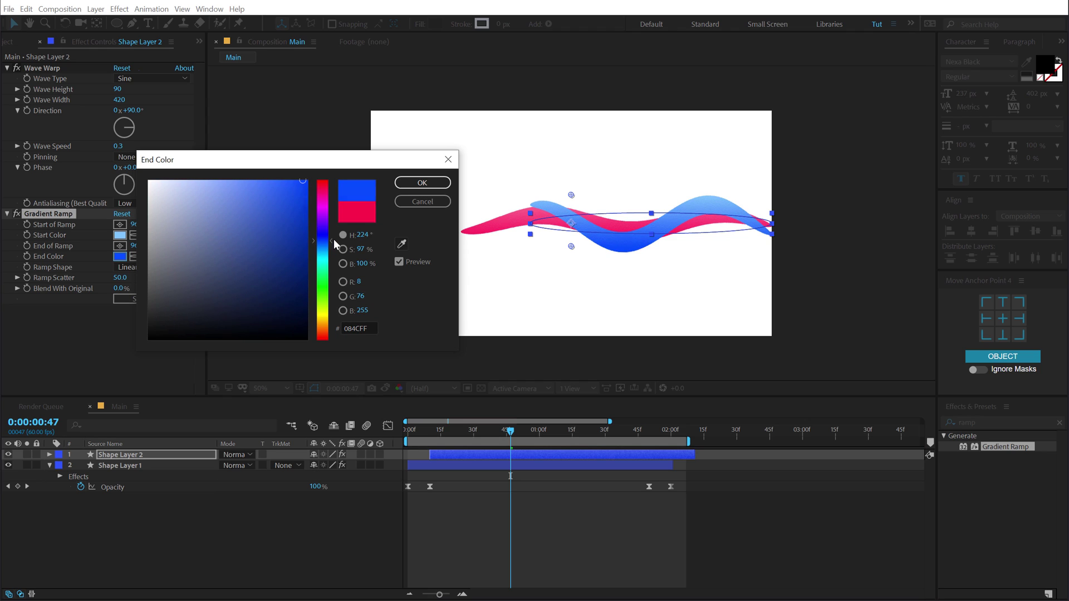
left_click(419, 184)
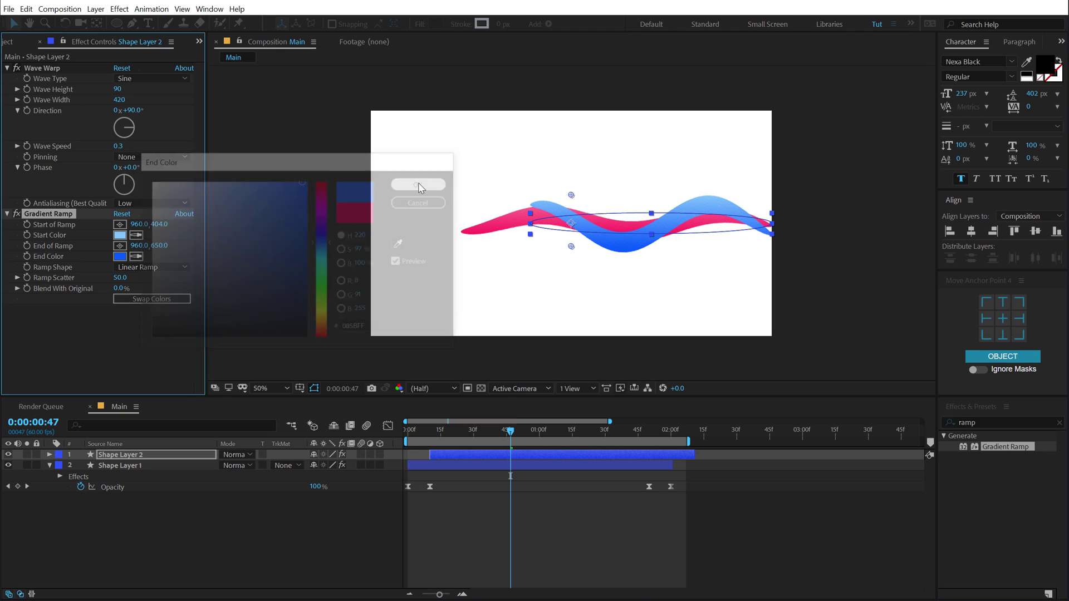
Set Shape Layer 2's blend mode to Hard Light over the pink wave
left_click(240, 455)
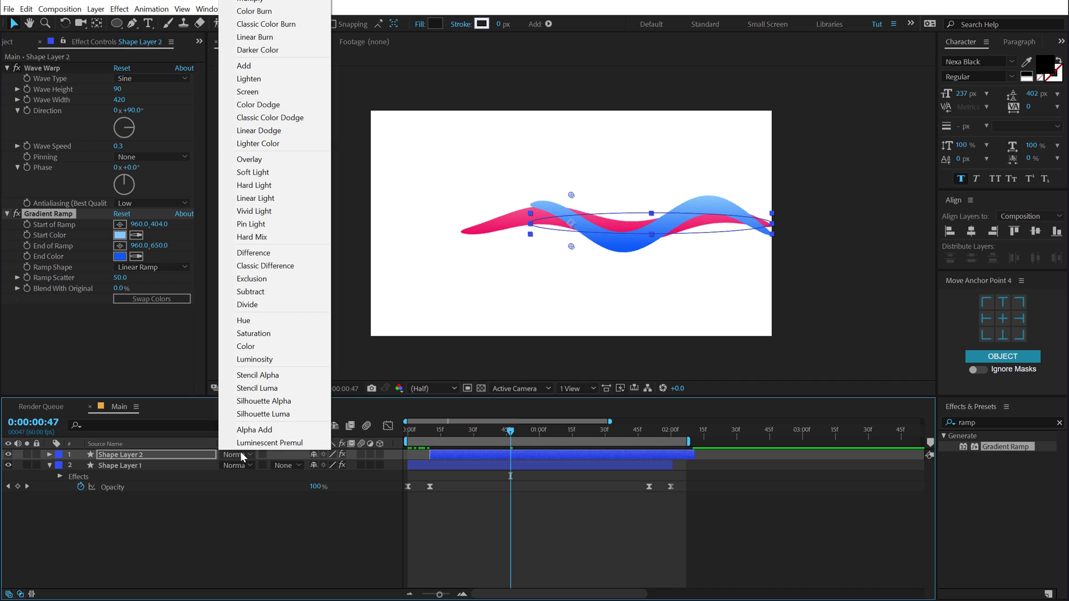
left_click(254, 185)
left_click(267, 493)
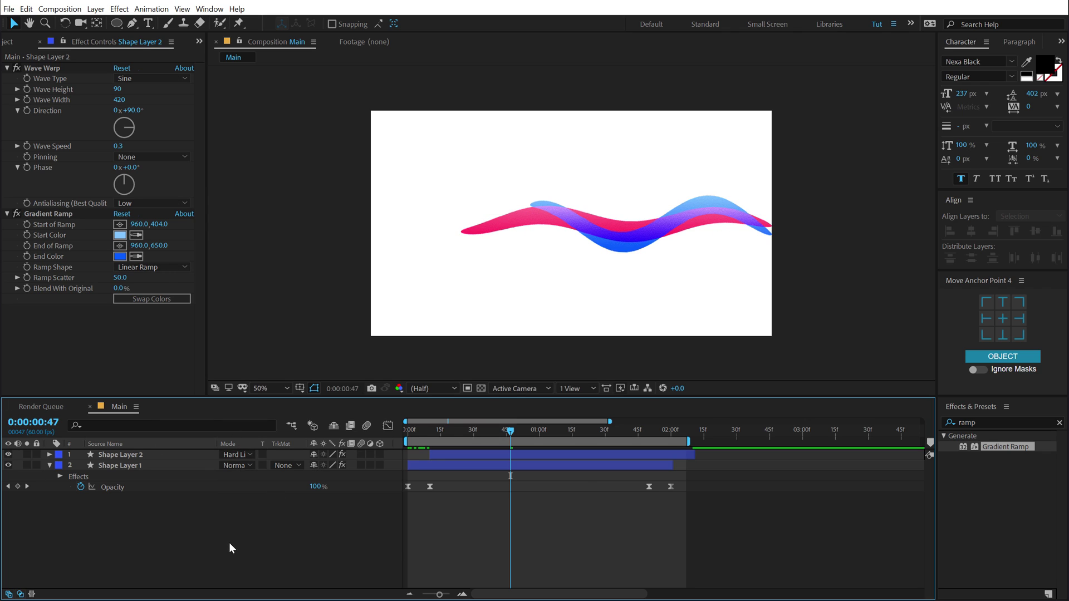
Set Shape Layer 2's Wave Width to 500 and preview the waves drifting out of step
left_click_drag(427, 429, 539, 432)
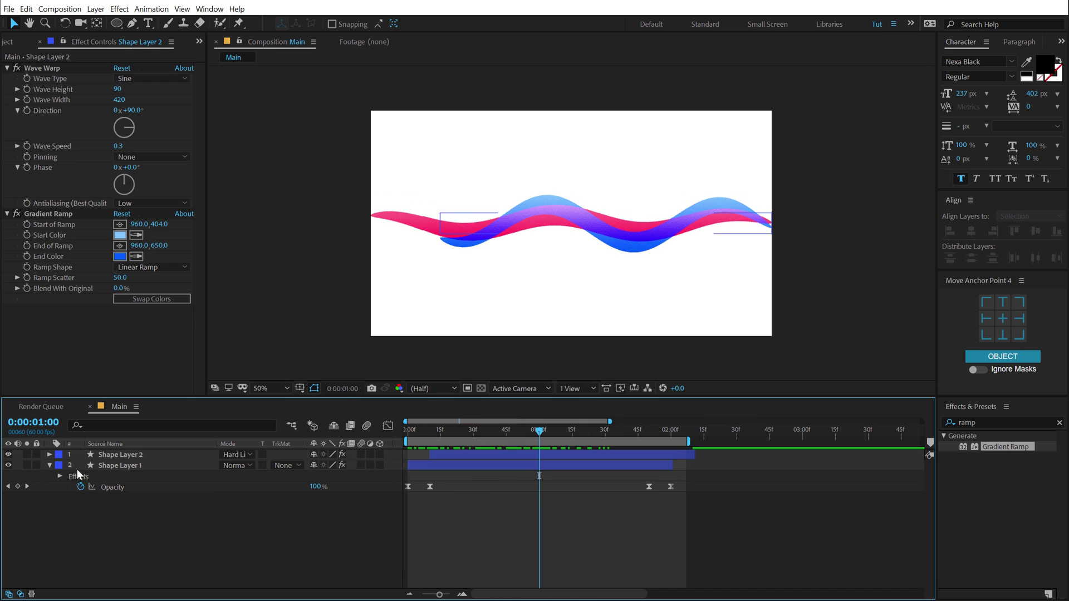
left_click(114, 466)
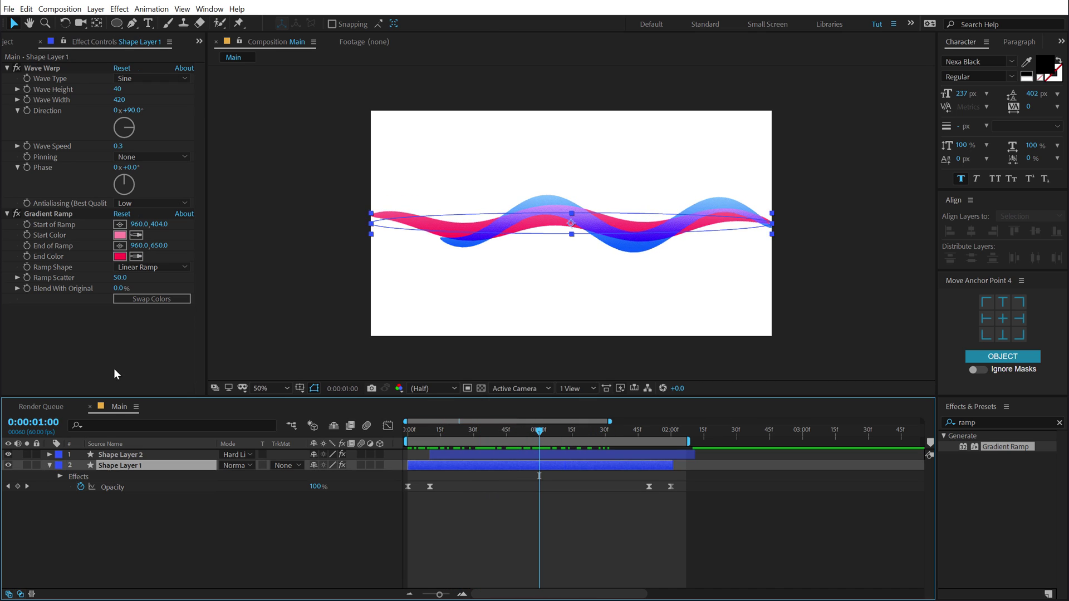
left_click(118, 89)
key("Return")
key("ctrl+Up")
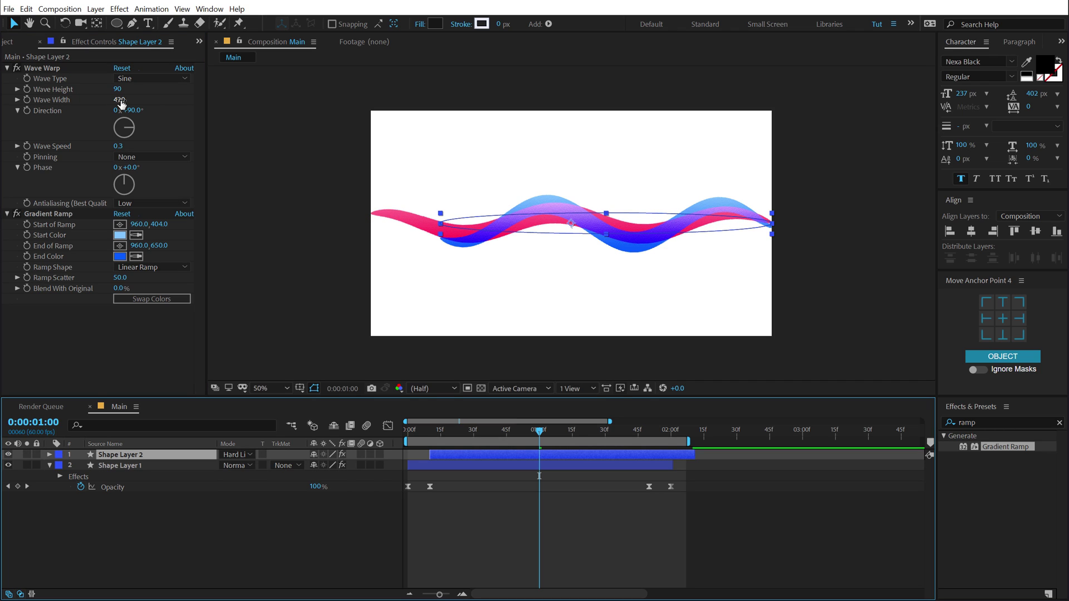
left_click(120, 100)
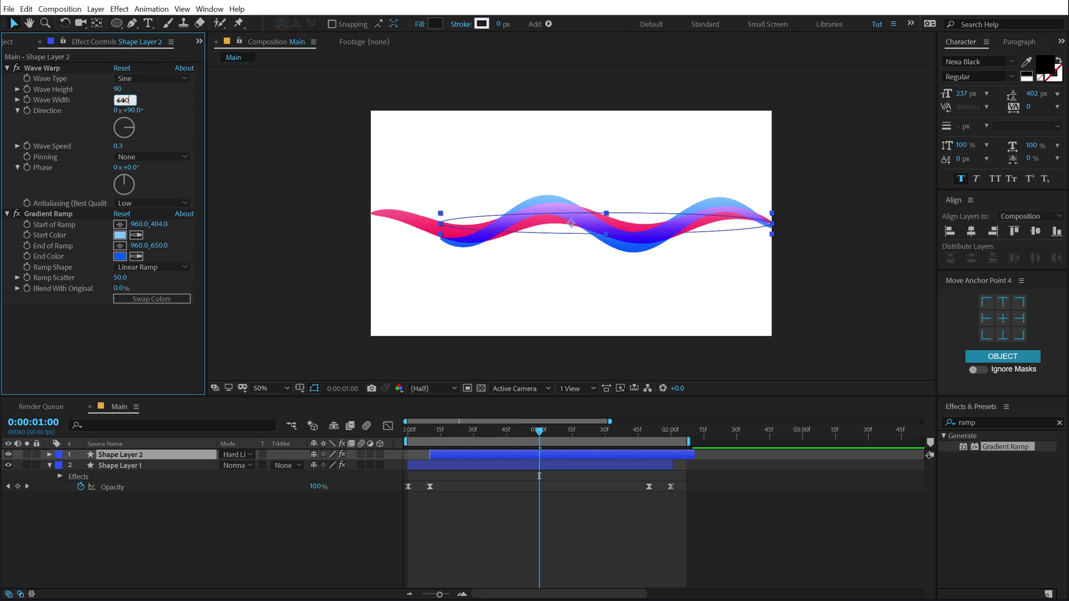
type("600")
key("Return")
mouse_move(539, 431)
left_mouse_down()
mouse_move(601, 437)
mouse_move(498, 442)
mouse_move(628, 443)
mouse_move(518, 453)
mouse_move(557, 443)
left_mouse_up()
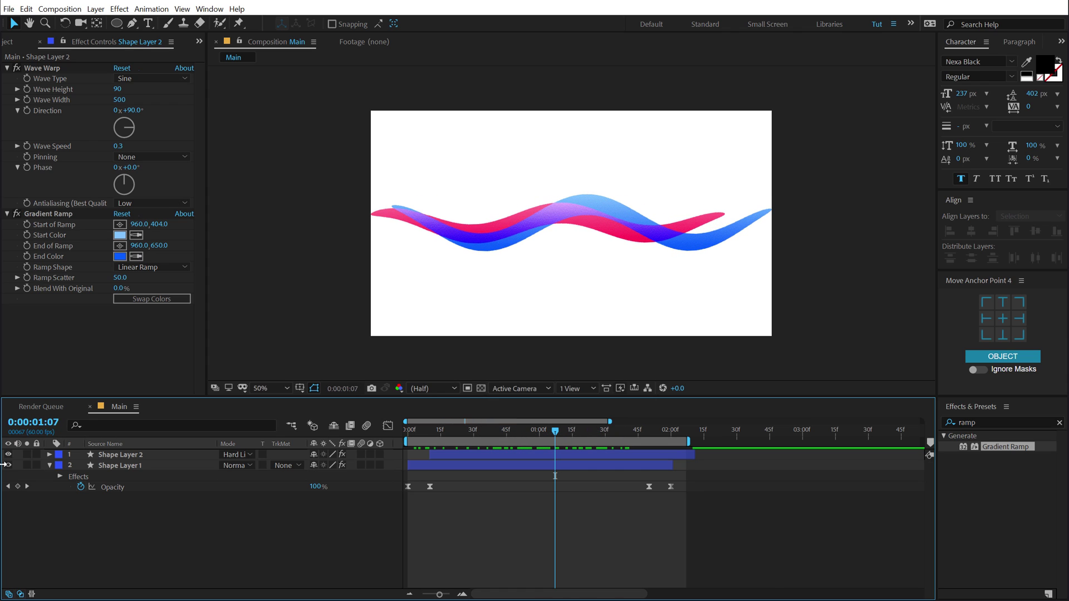
Duplicate the blue wave into Shape Layer 3 and extend the work area to about 3 seconds
left_click(138, 455)
key("ctrl+d")
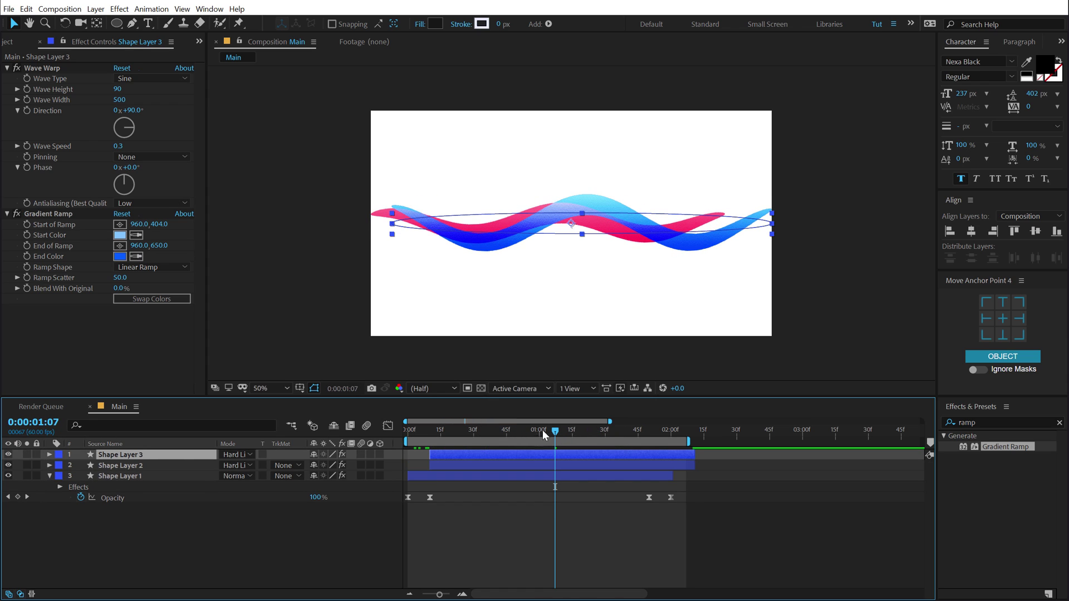
left_click_drag(443, 433, 466, 451)
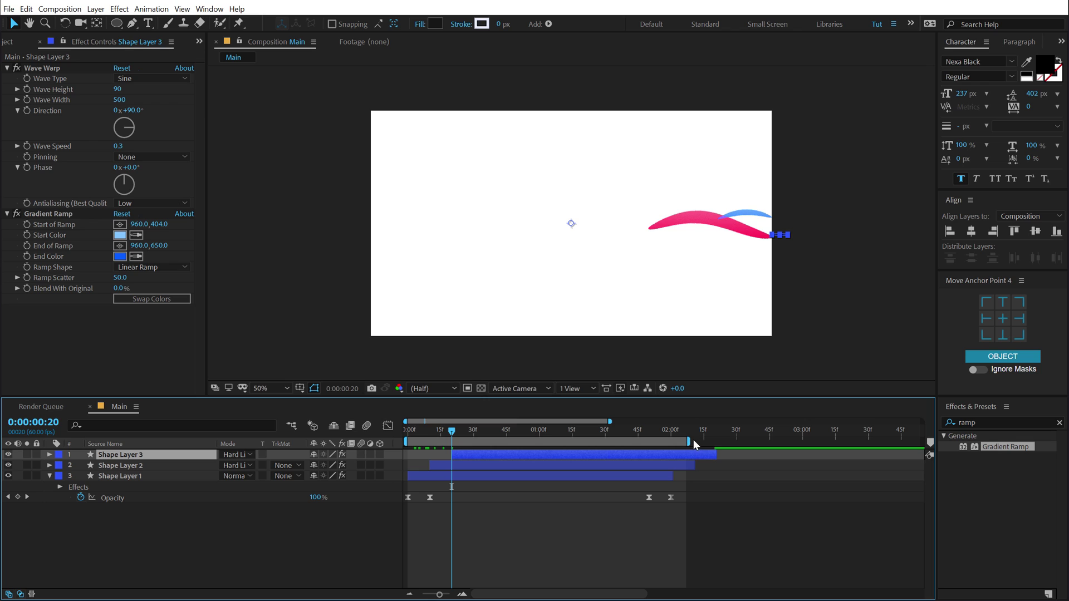
left_click_drag(691, 441, 794, 441)
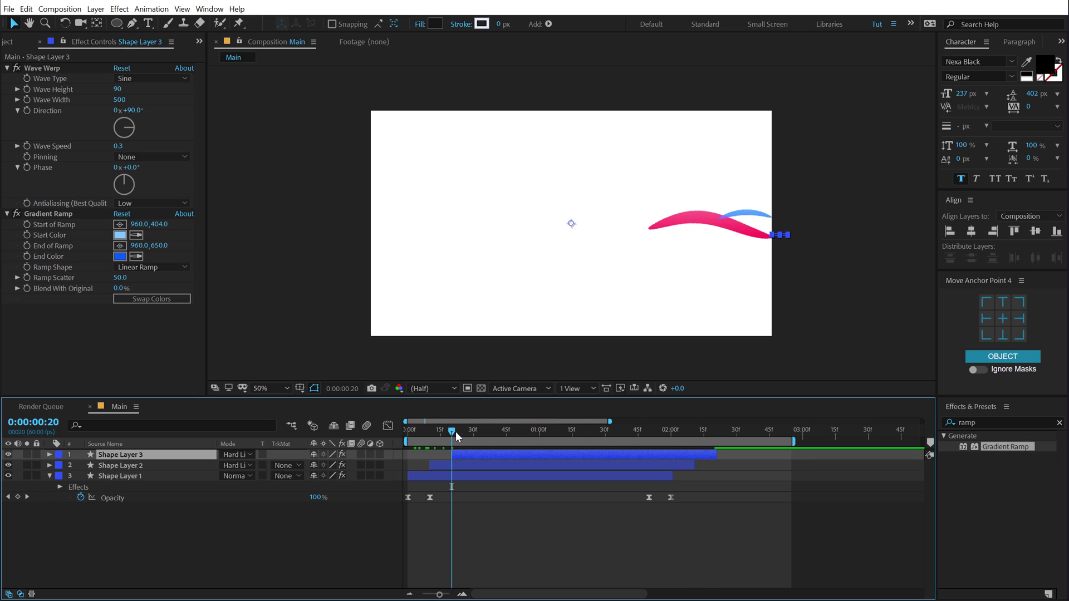
left_click_drag(456, 433, 561, 432)
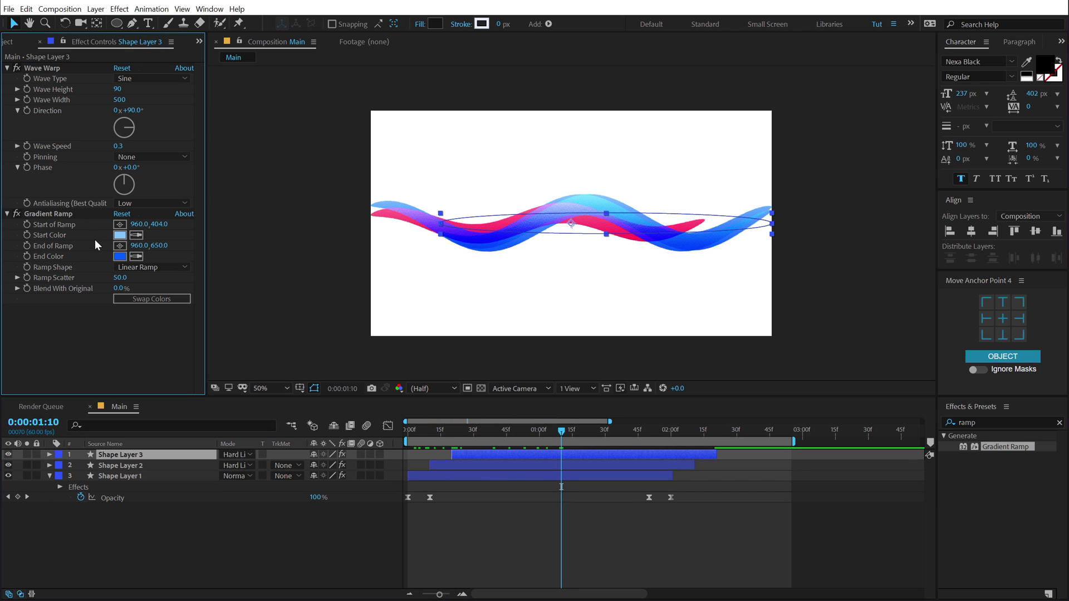
Recolour Shape Layer 3's gradient from saturated yellow to orange
left_click(120, 234)
left_click(322, 312)
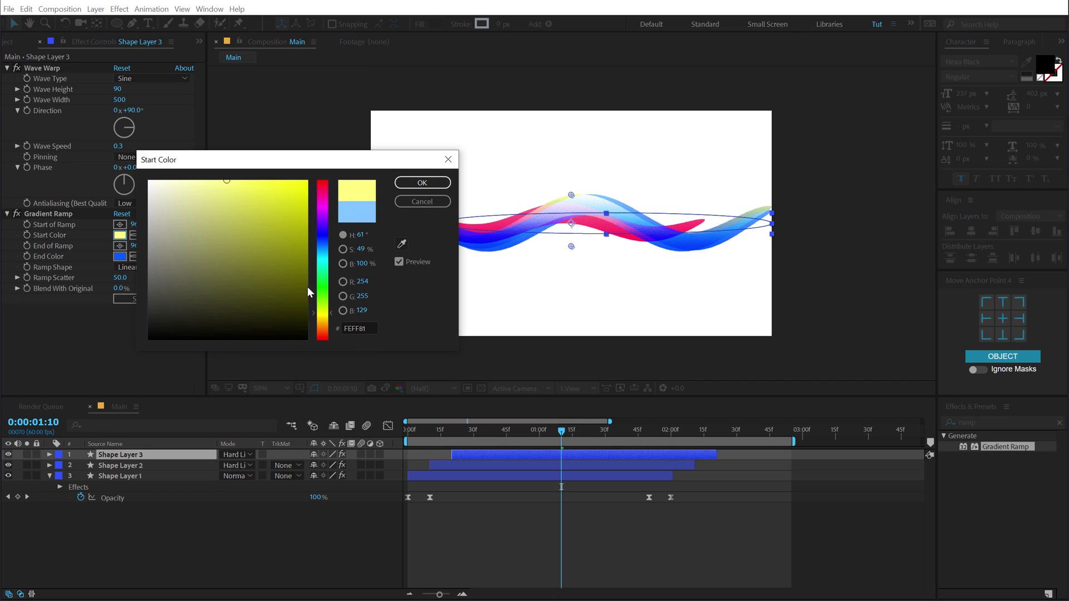
left_click(308, 181)
left_click(422, 183)
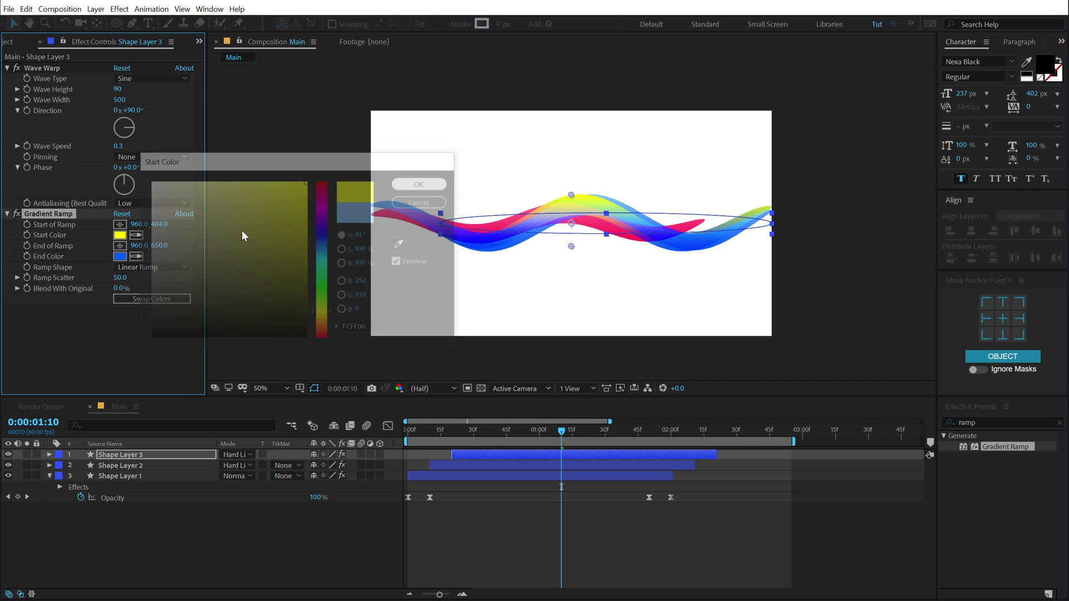
left_click(120, 257)
left_click(323, 325)
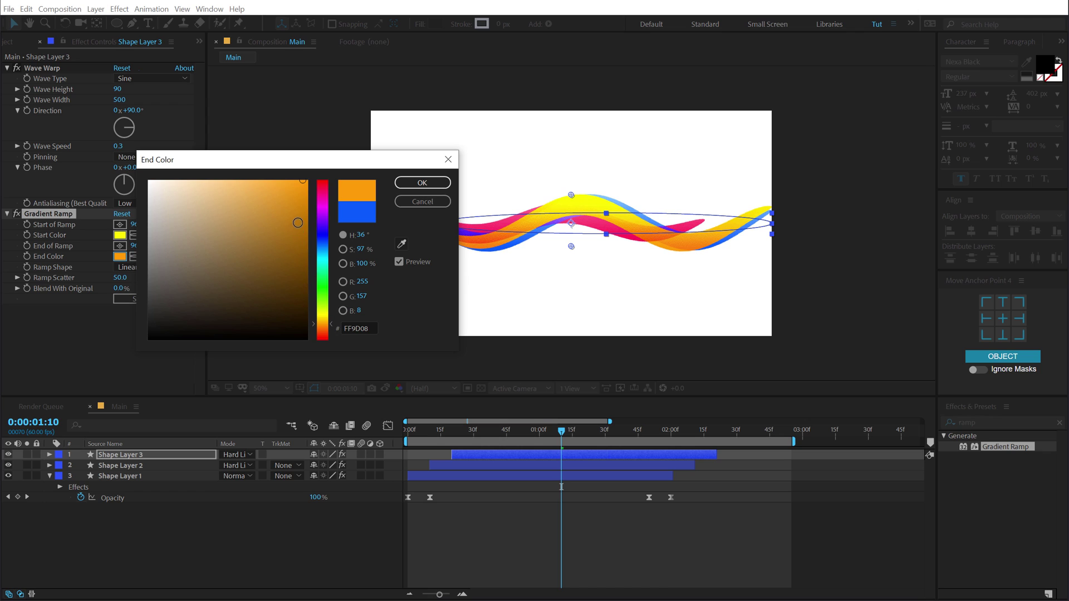
left_click(322, 181)
left_click_drag(328, 327, 324, 322)
left_click(421, 183)
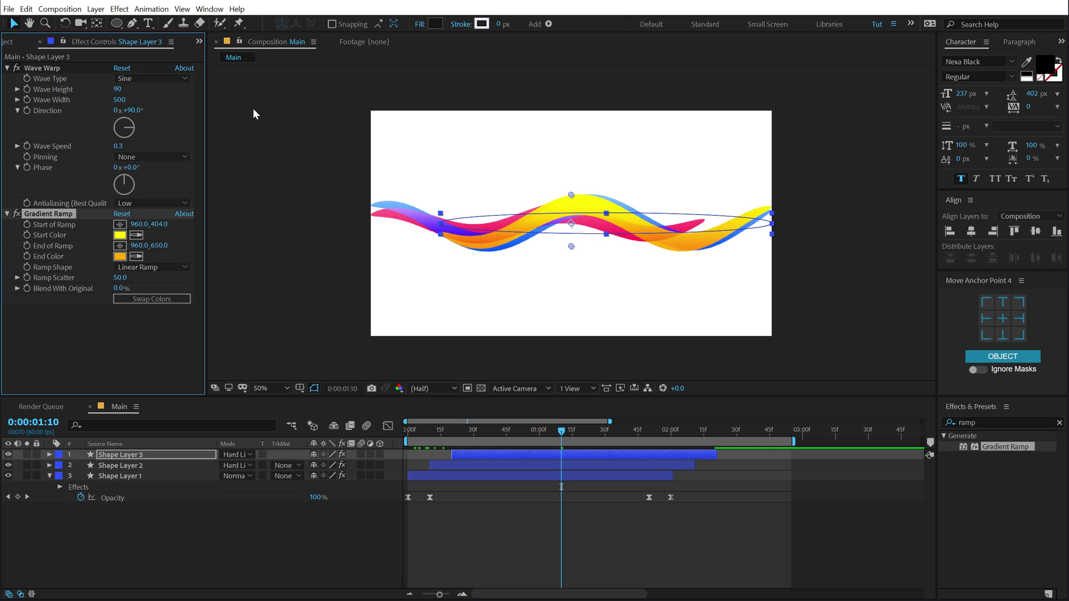
Set Shape Layer 3's Wave Height to 60 and Wave Width to 495
left_click(117, 89)
type("60")
key("Return")
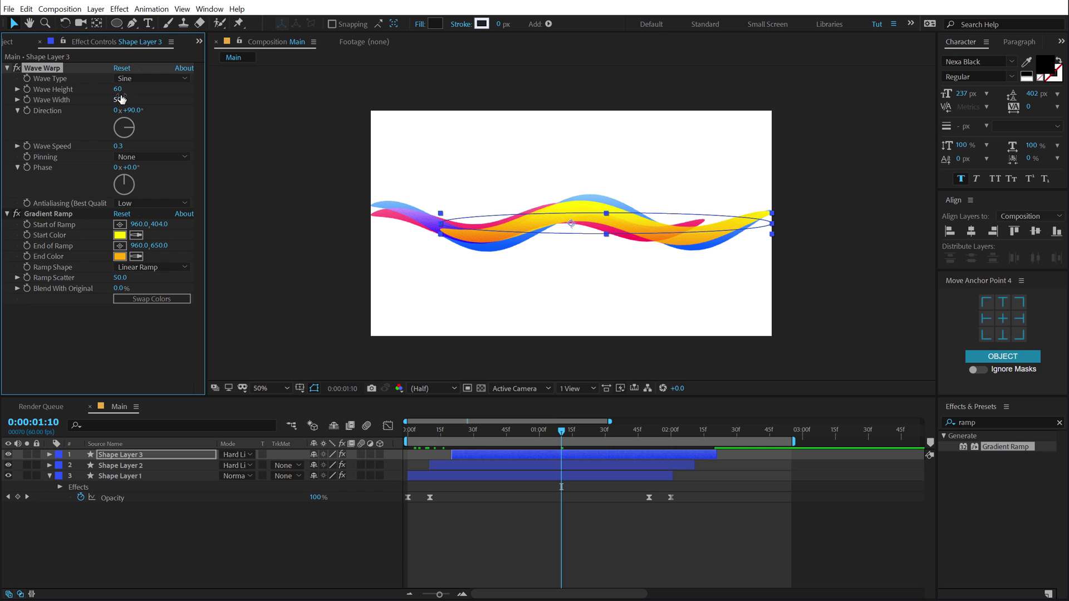
left_click_drag(119, 100, 95, 108)
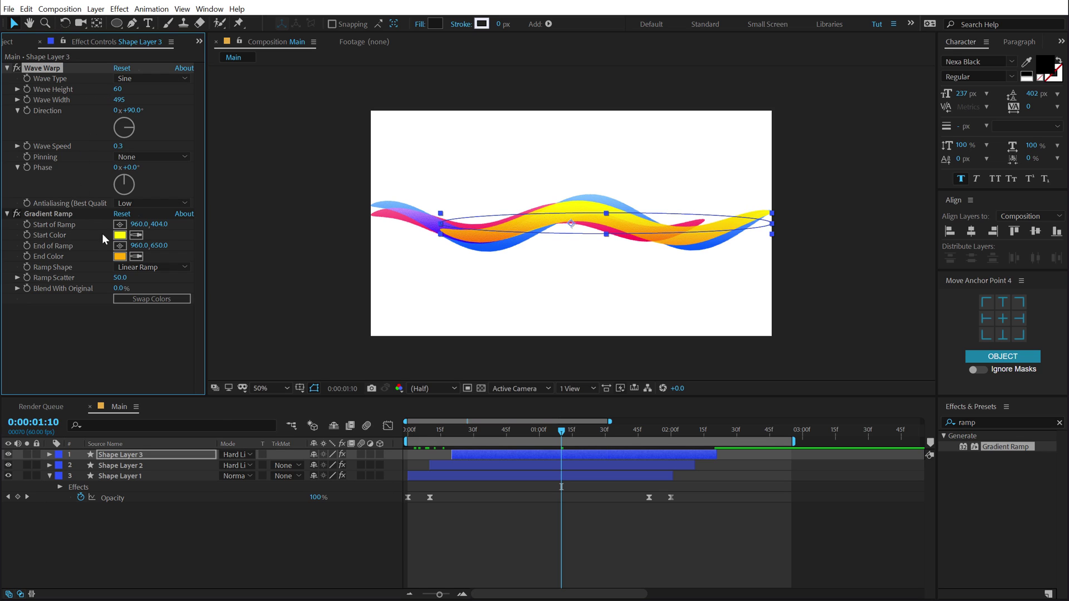
Blend Shape Layer 3 with Soft Light and nudge its Position to 960,512
left_click(235, 455)
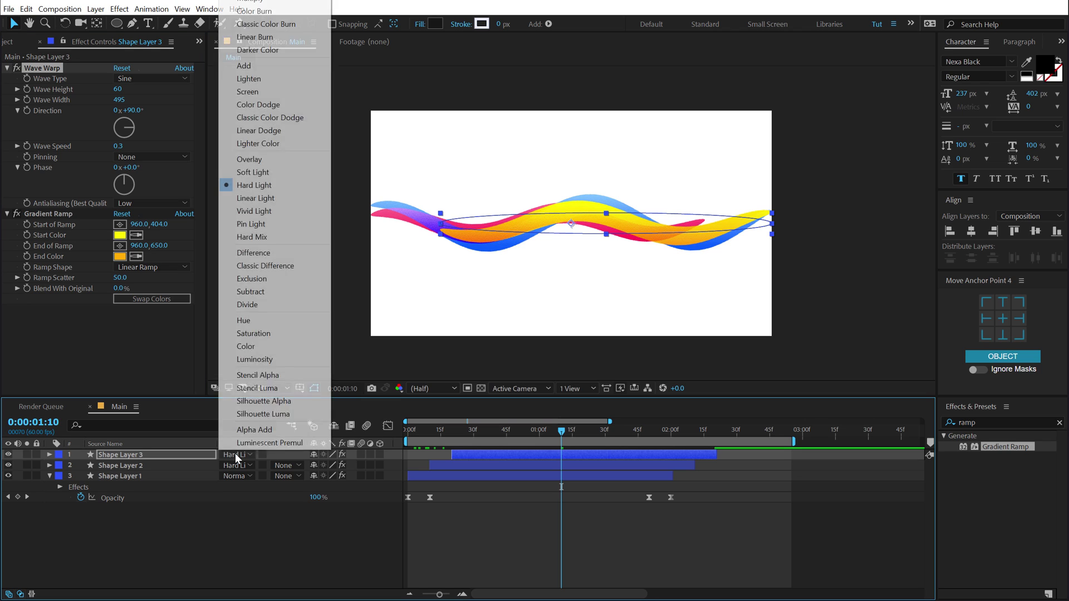
left_click(253, 172)
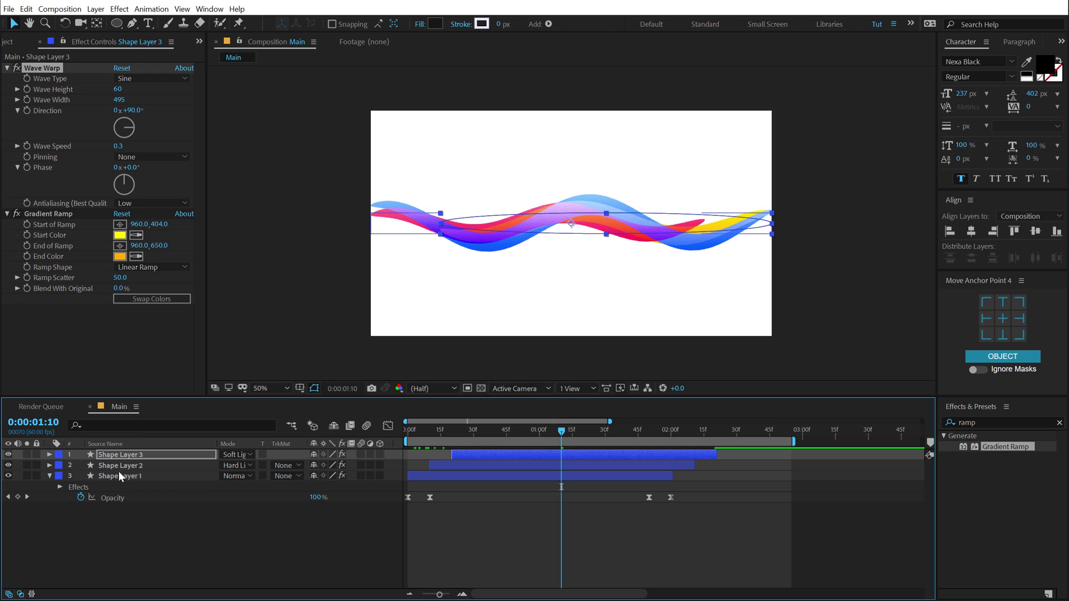
left_click(117, 455)
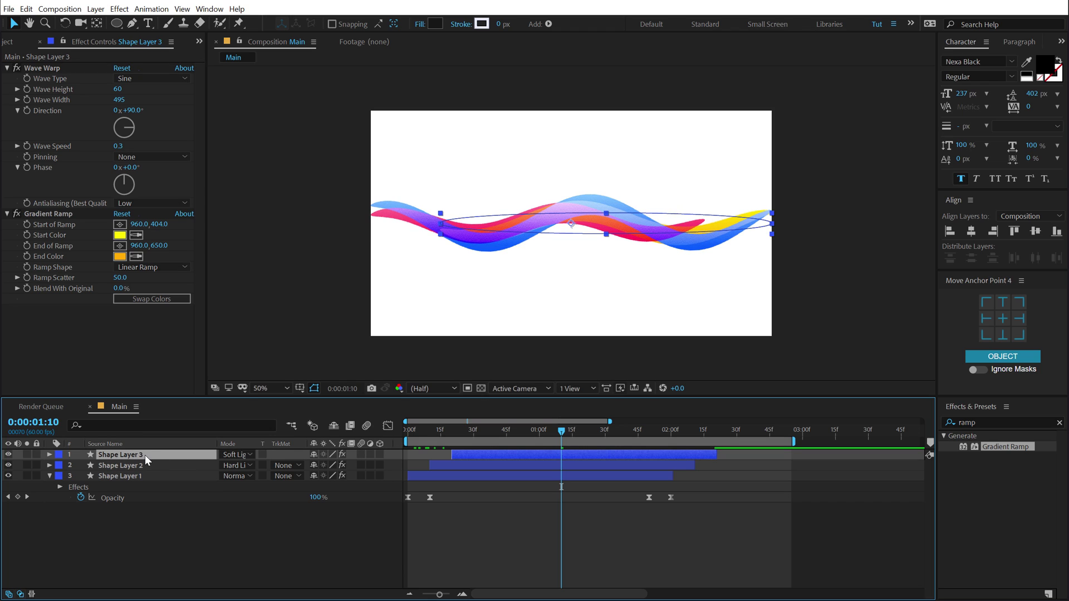
key("p")
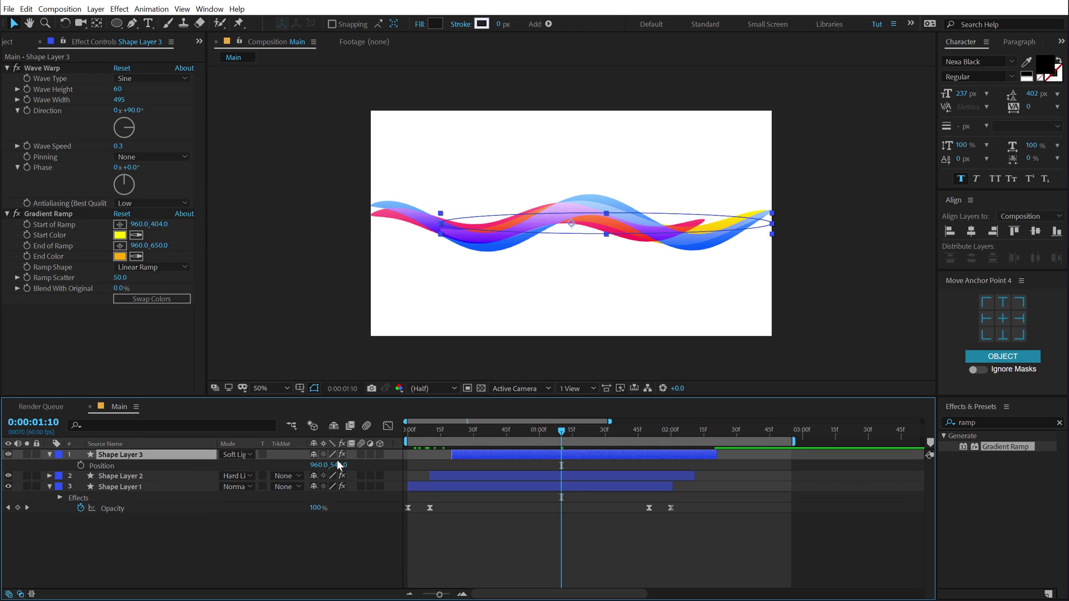
mouse_move(338, 465)
left_mouse_down()
mouse_move(349, 461)
mouse_move(319, 465)
left_mouse_up()
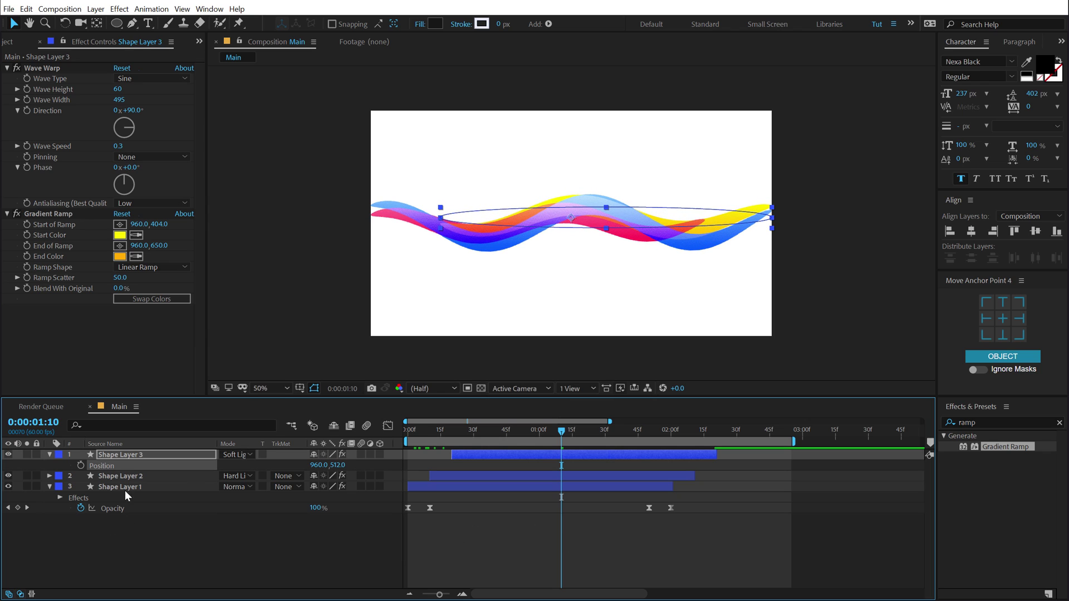
Move Shape Layer 2 down to Position 960,550 and review the animation to 1:05
left_click(50, 454)
left_click(89, 537)
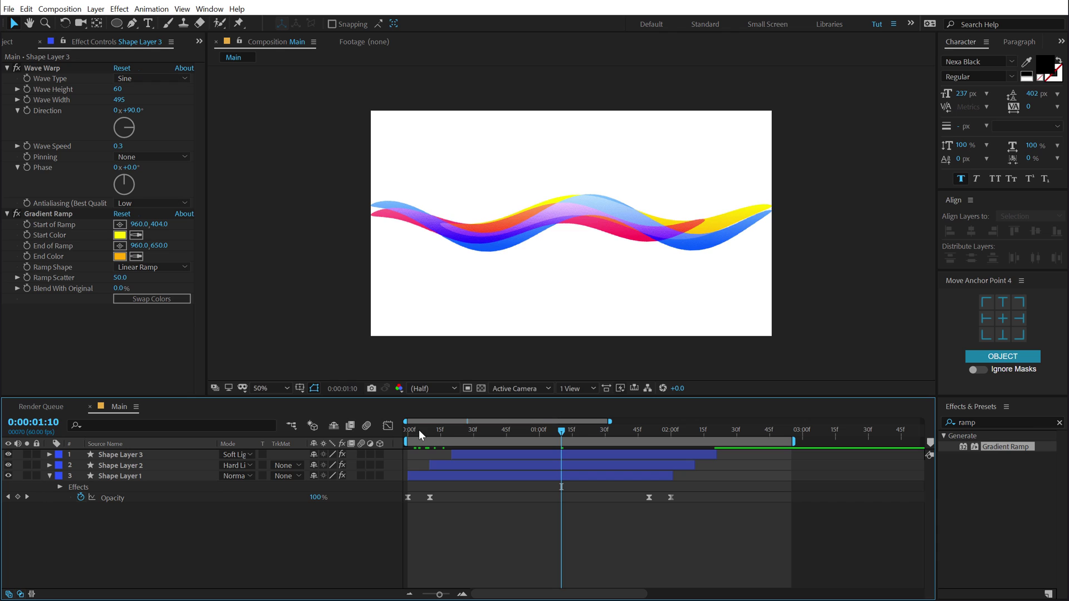
left_click_drag(419, 430, 554, 430)
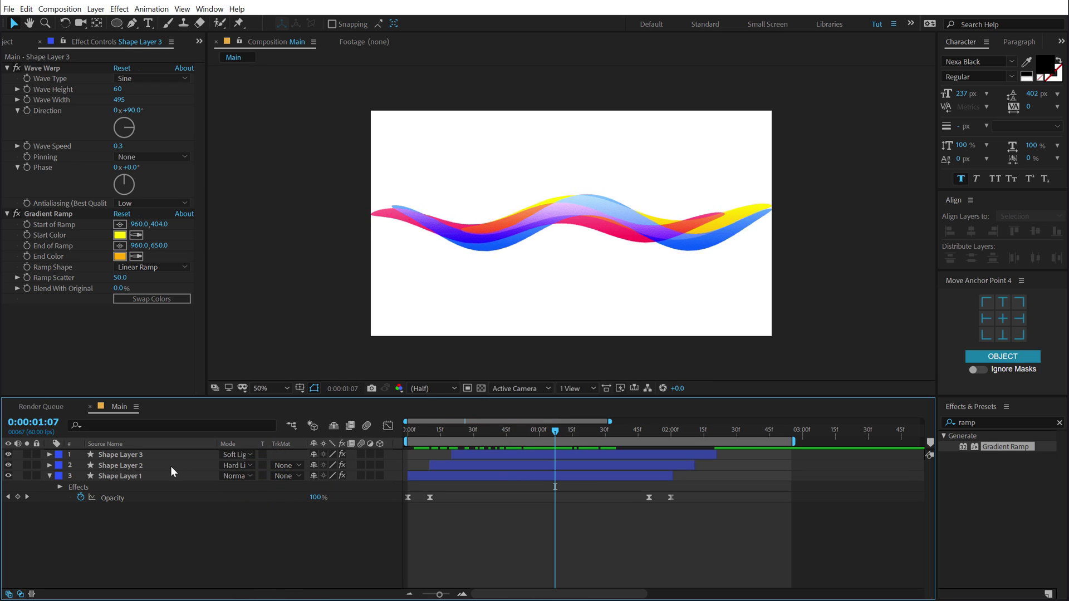
left_click(122, 465)
key("p")
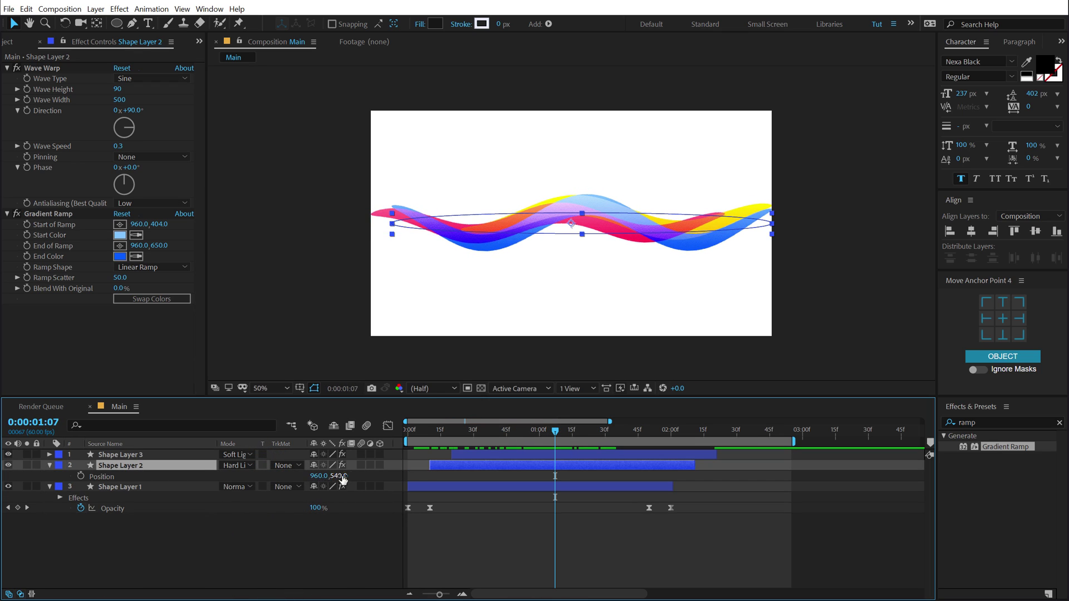
left_click_drag(342, 478, 351, 478)
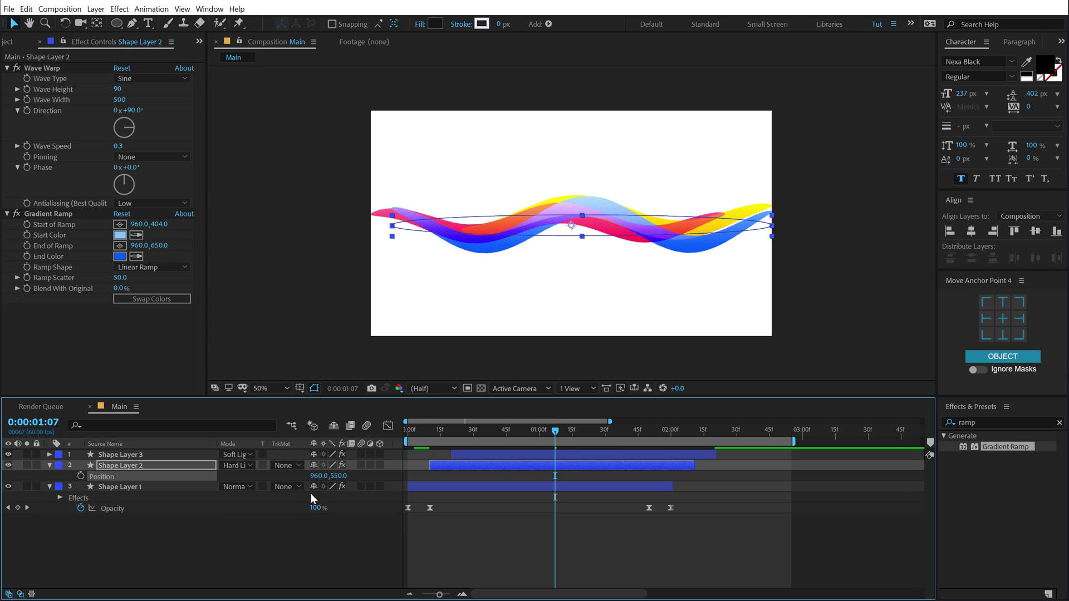
left_click(219, 542)
left_click_drag(434, 433, 561, 439)
Collapse the layers and set Shape Layer 1's label colour to Red
left_click(50, 466)
left_click(50, 478)
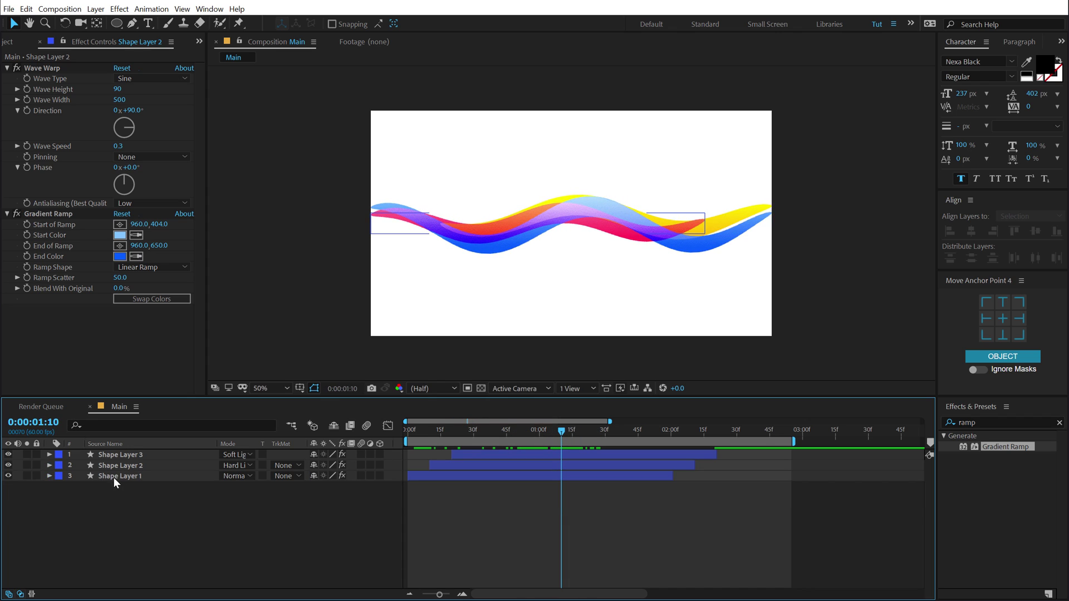
left_click(114, 477)
left_click(57, 478)
left_click(106, 282)
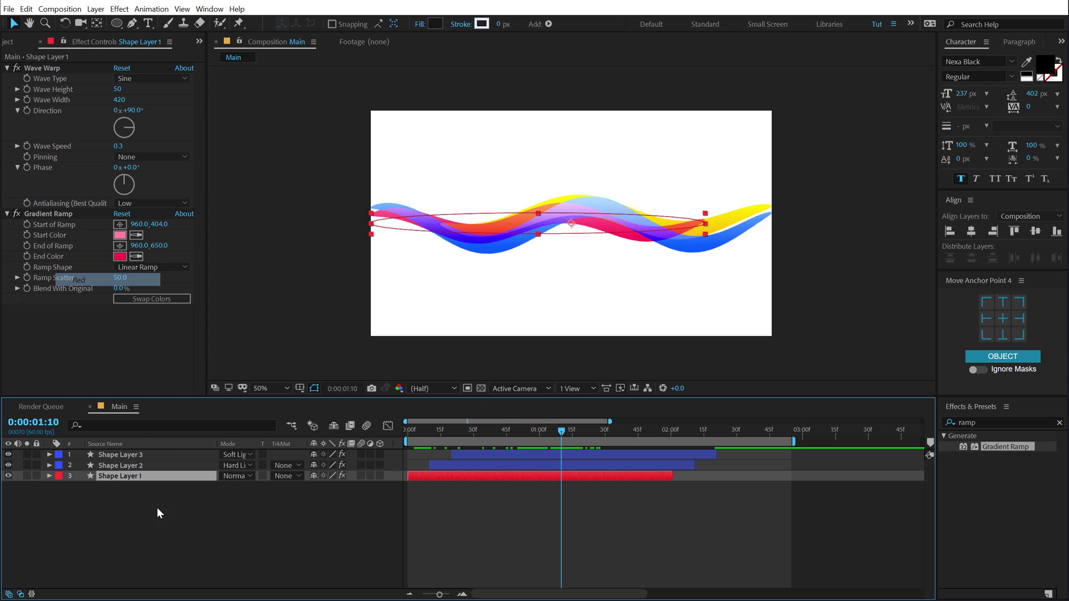
left_click(157, 508)
At the one-second Path keyframe, disable Shape Layer 1's Wave Warp and solo it
left_click(166, 476)
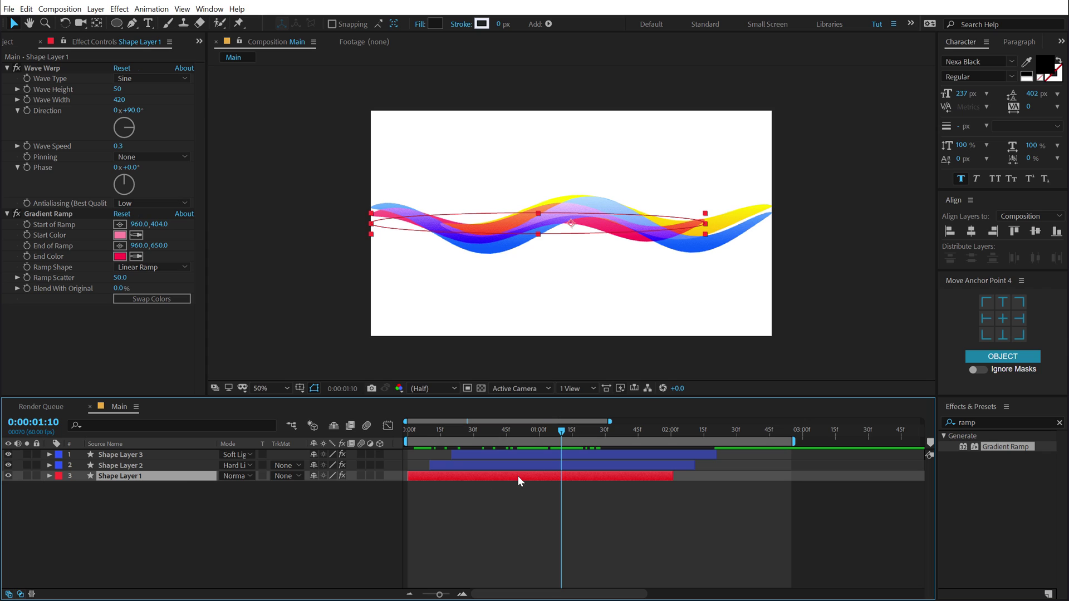
left_click_drag(546, 431, 540, 430)
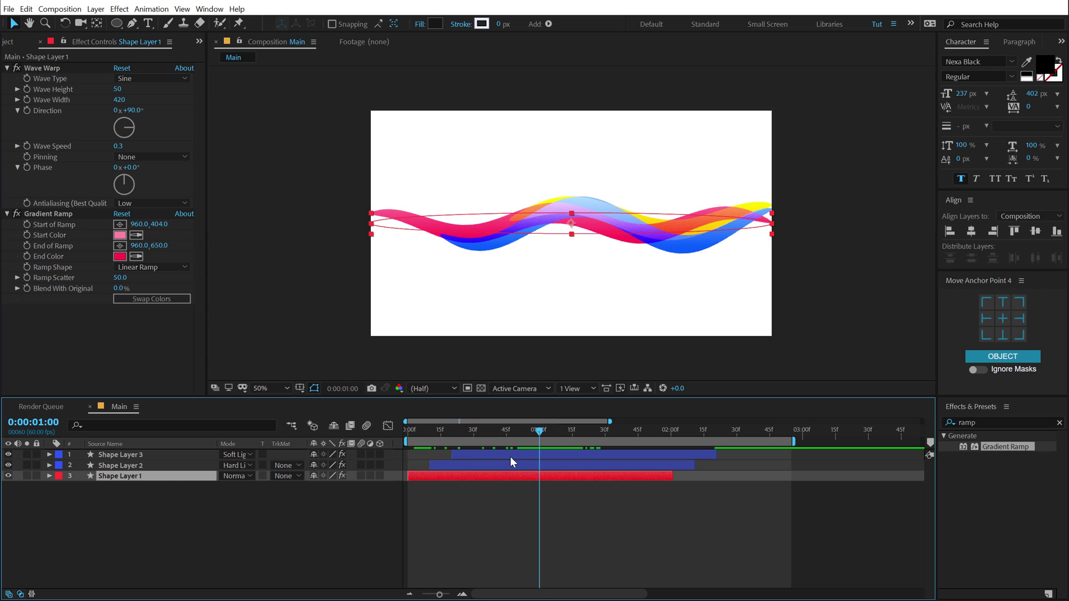
key("u")
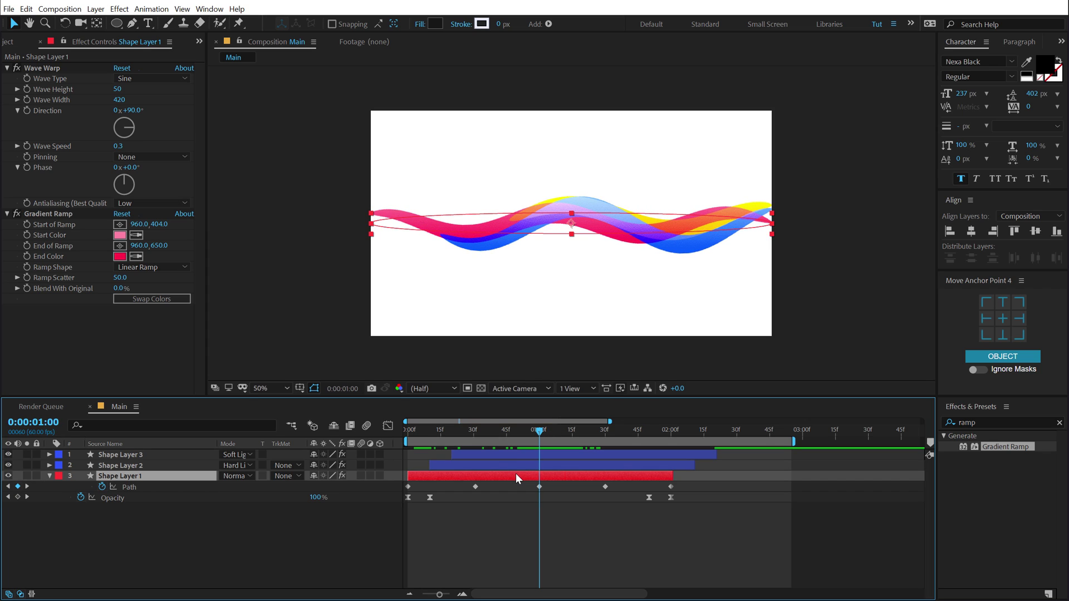
left_click(129, 488)
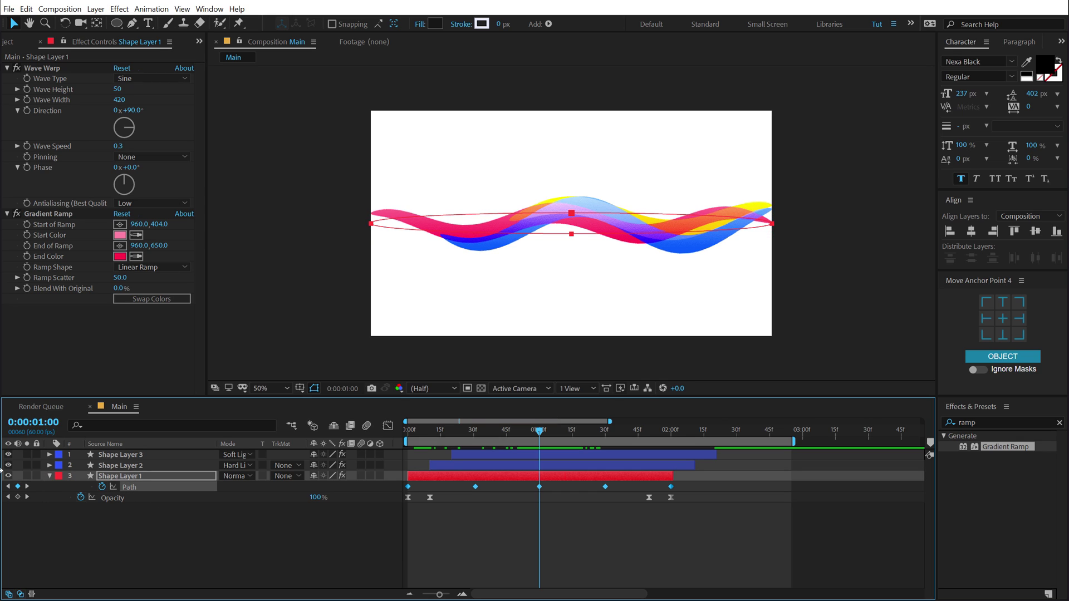
left_click(18, 66)
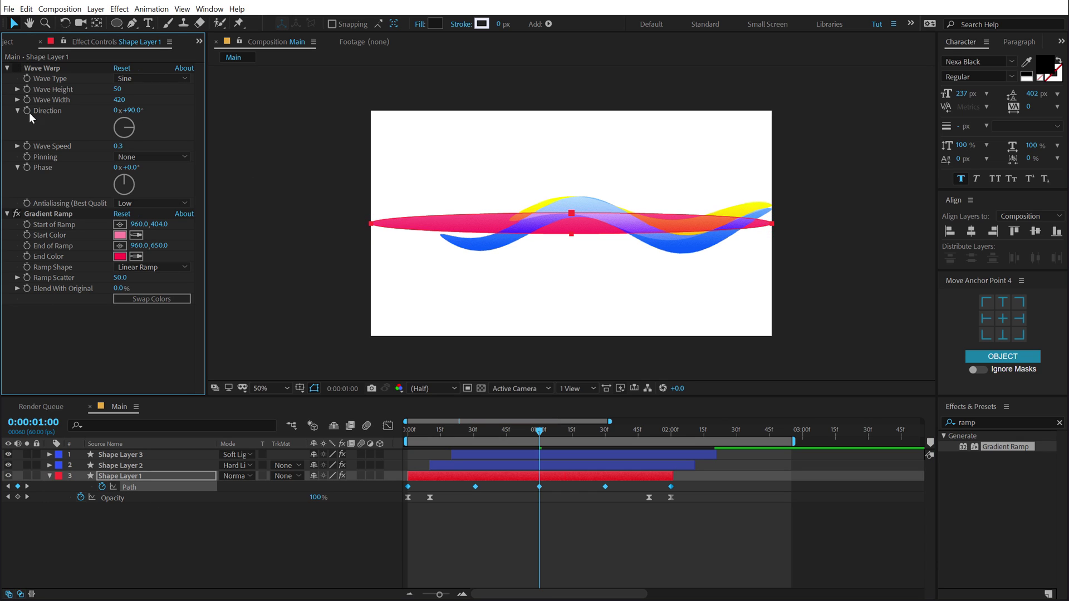
left_click(27, 476)
key("period")
key("period")
key("period")
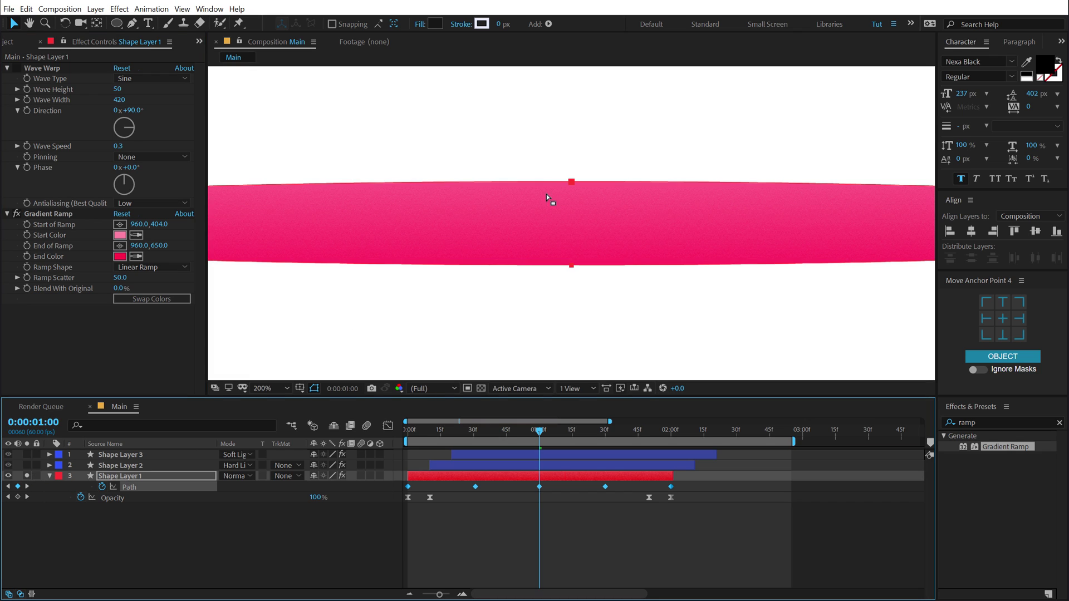
Drag the ellipse's bottom vertex down to thicken the pink band, then re-enable Wave Warp
left_click_drag(524, 137, 608, 315)
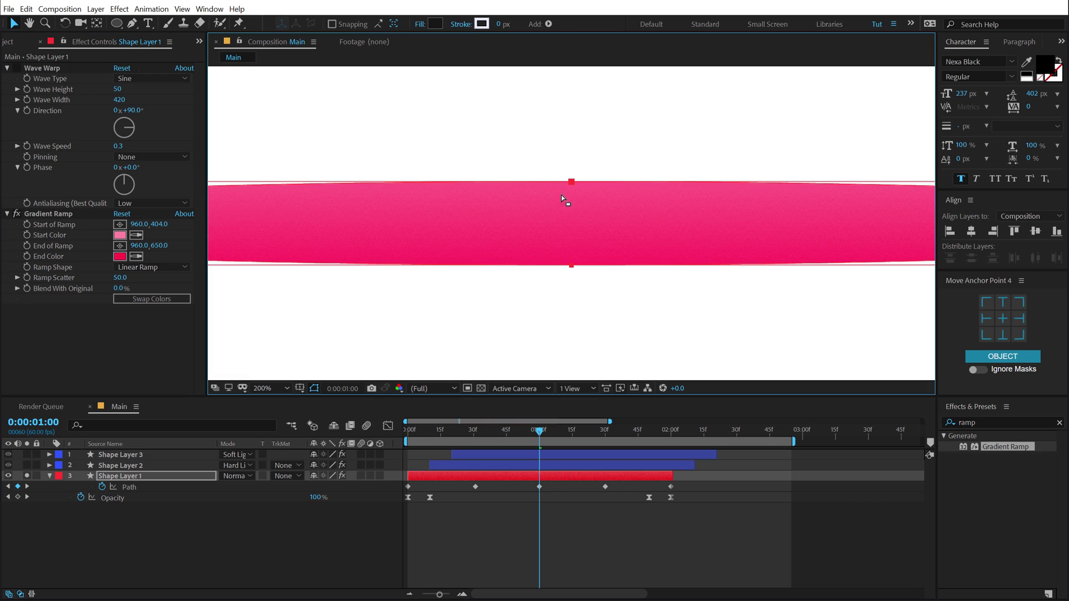
left_click(562, 183)
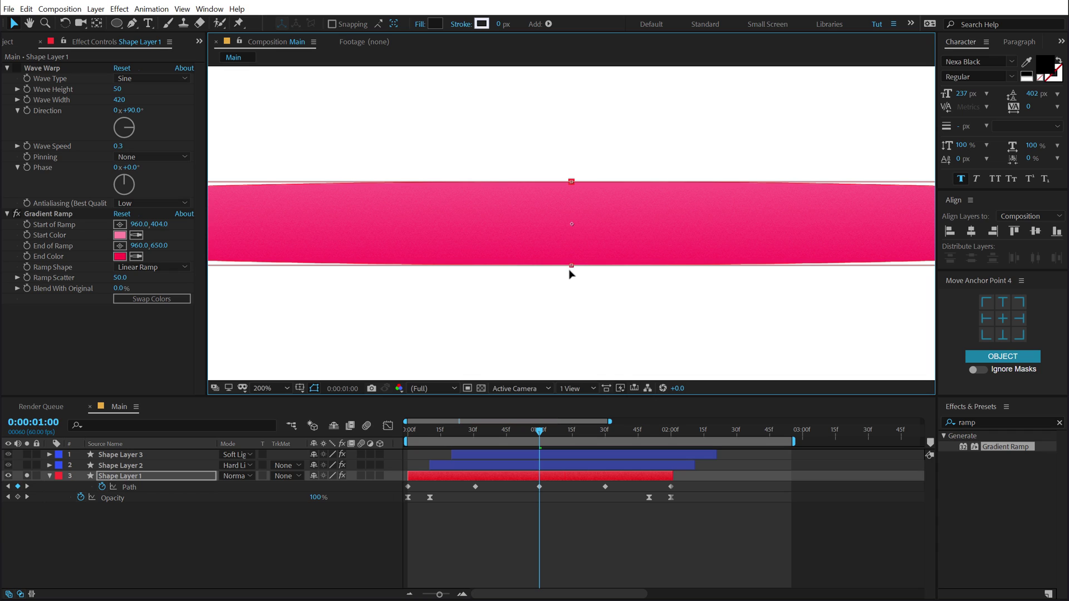
left_click_drag(569, 270, 573, 287)
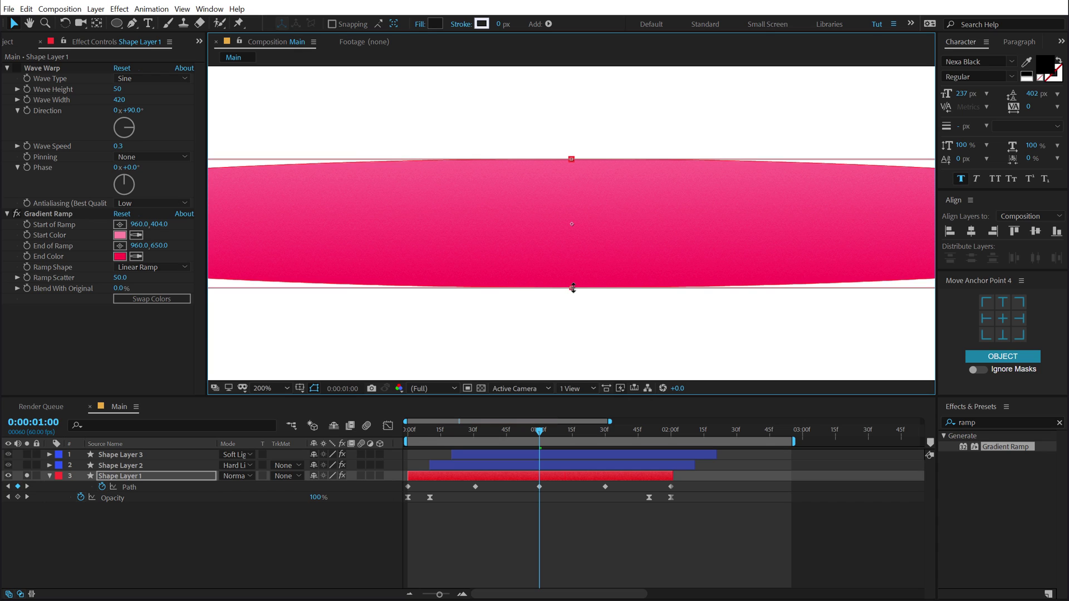
left_click(335, 507)
key("comma")
key("comma")
key("comma")
key("comma")
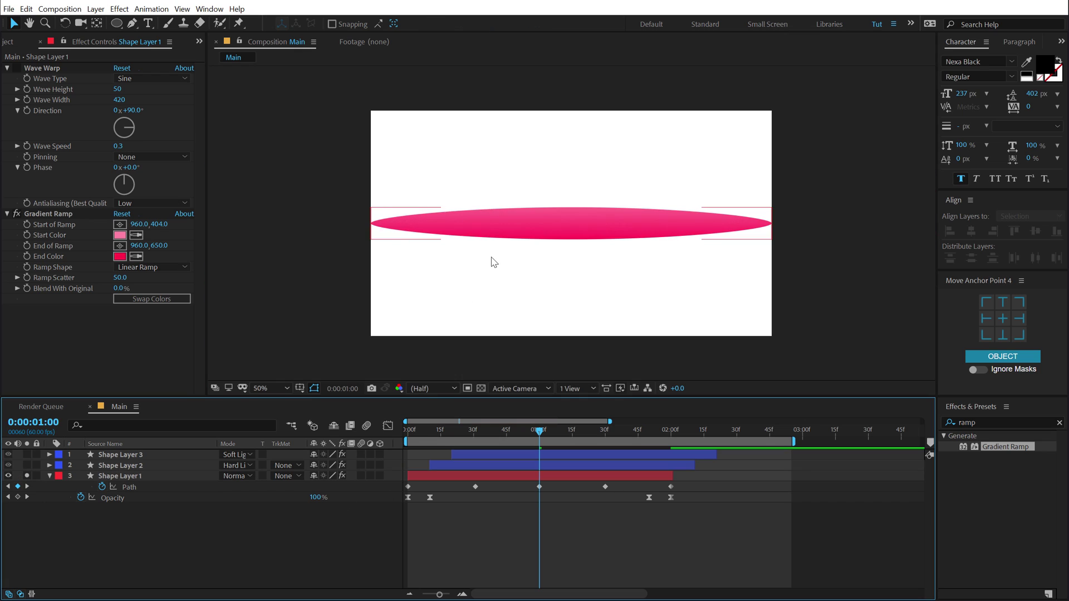
left_click(16, 67)
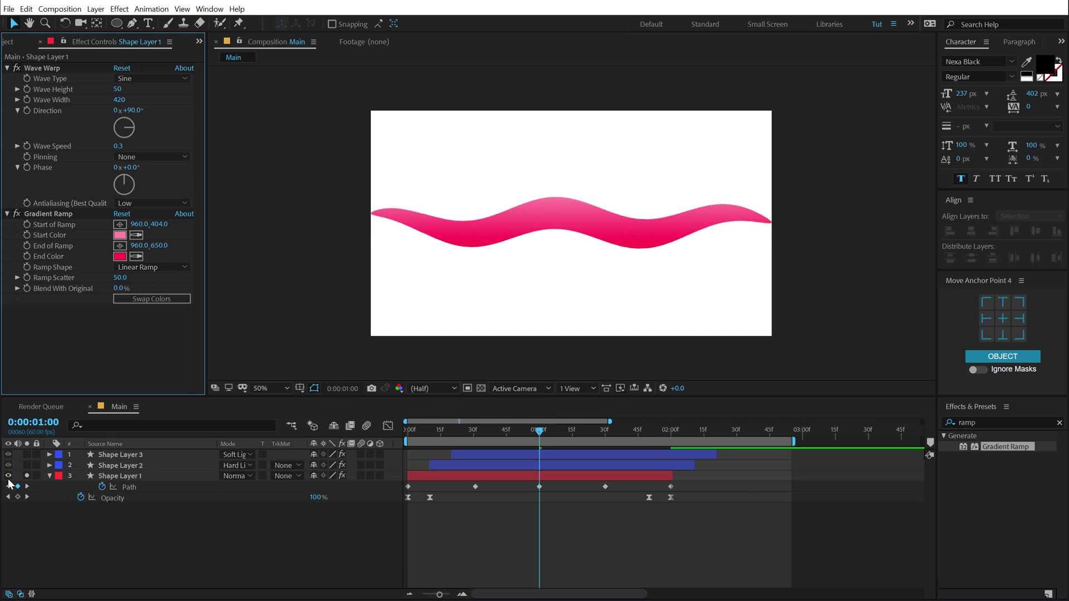
left_click(49, 476)
left_click_drag(419, 430, 549, 457)
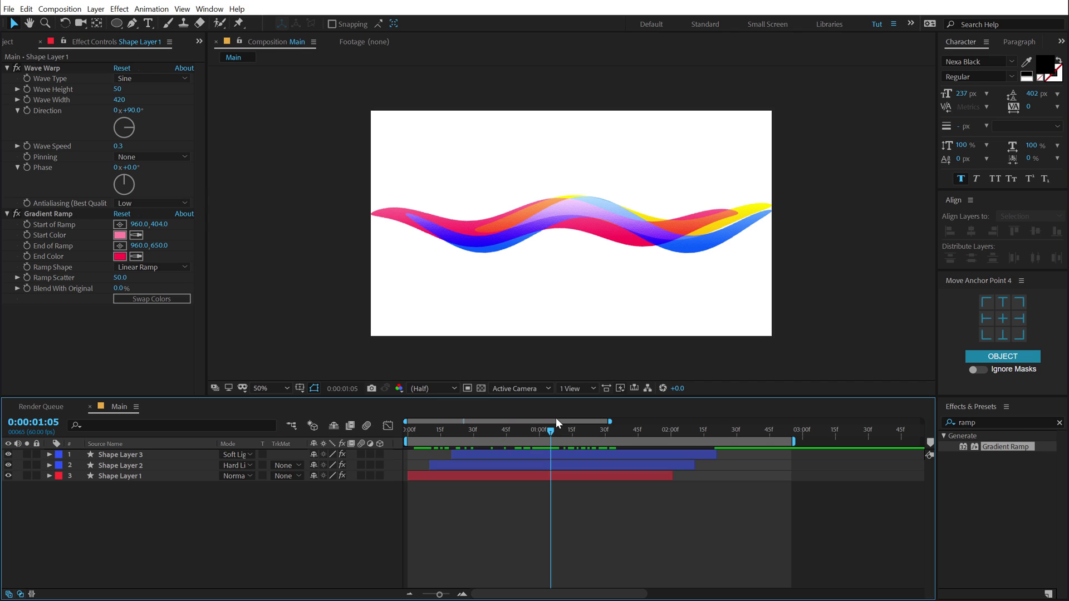
Duplicate Shape Layer 3 as Shape Layer 4, starting it one frame before about 0:31
left_click(118, 456)
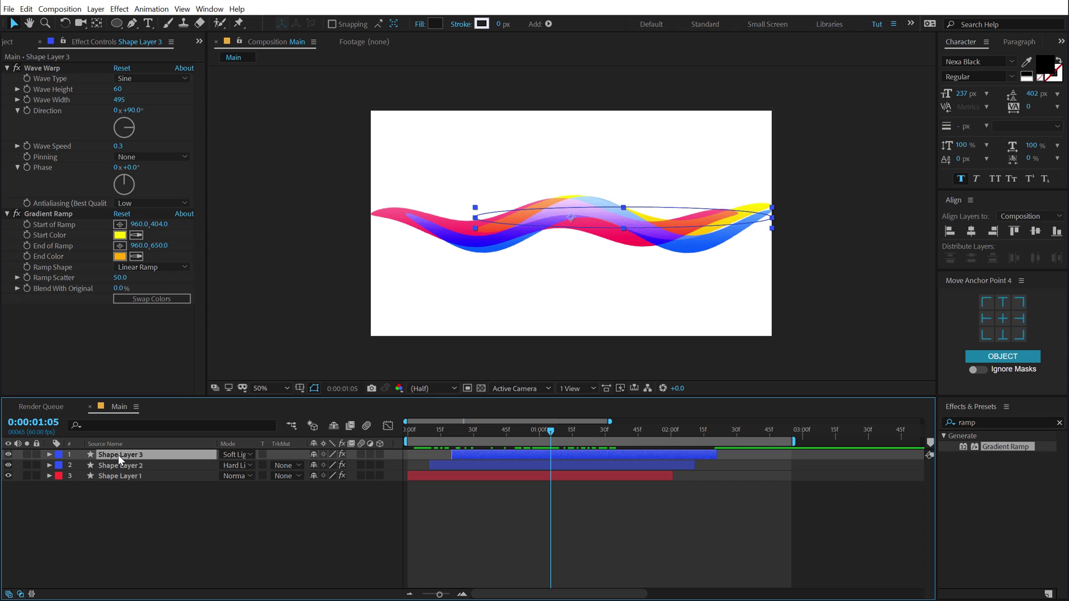
key("ctrl+d")
left_click(476, 433)
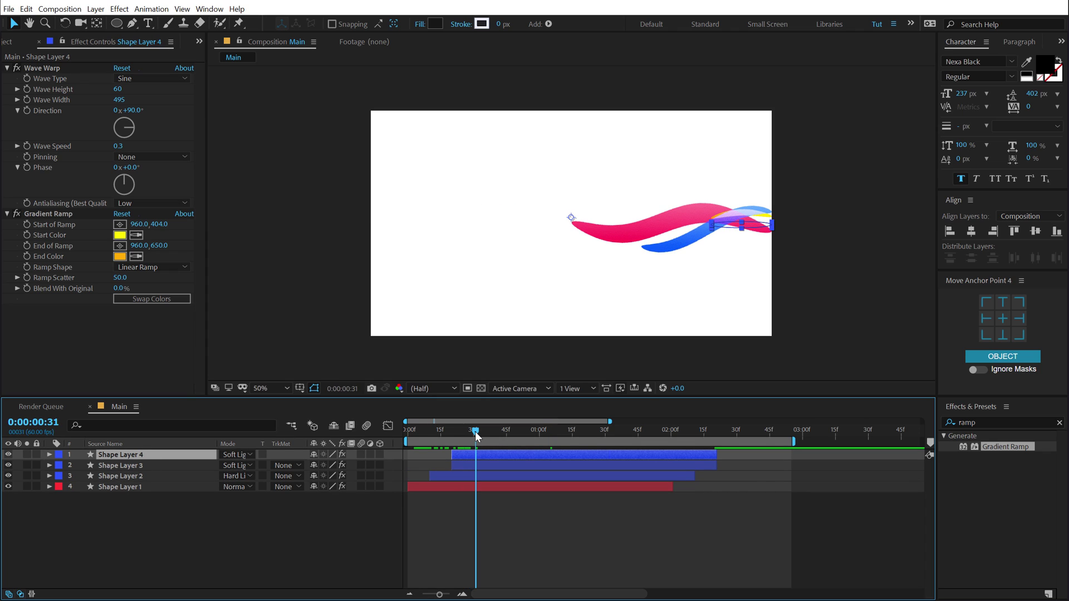
key("Page_Up")
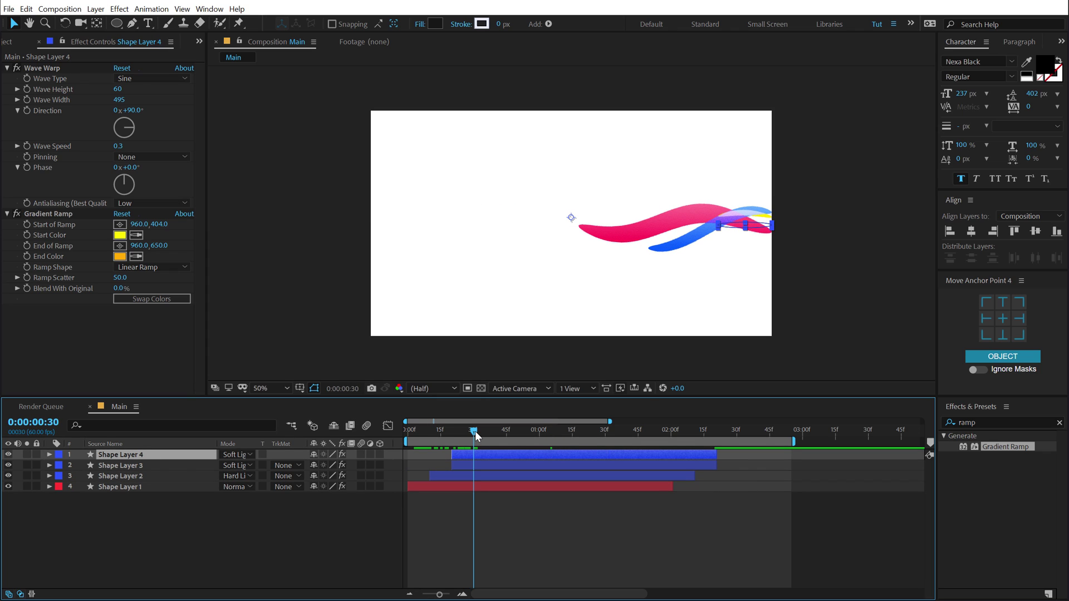
left_click_drag(470, 455, 567, 431)
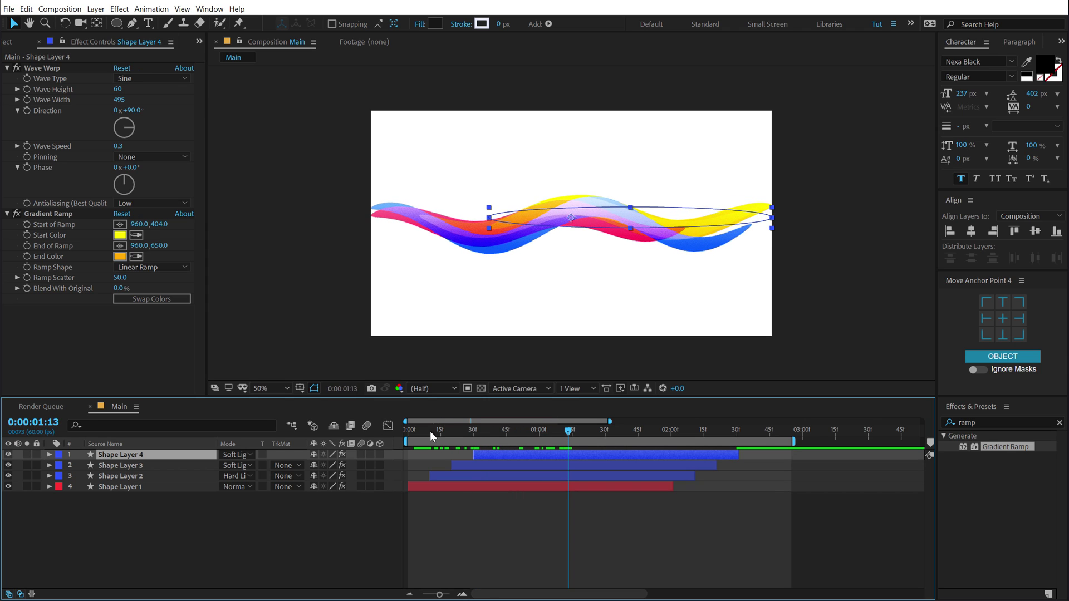
Turn off Shape Layer 4's Wave Warp at its 1:30 Path keyframe
key("u")
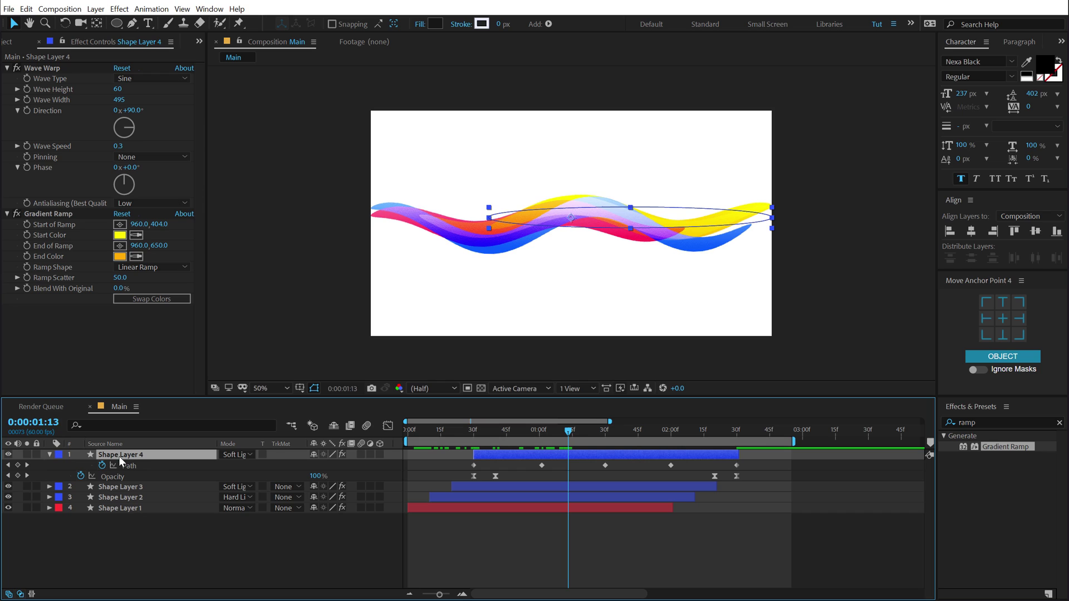
left_click_drag(598, 433, 602, 432)
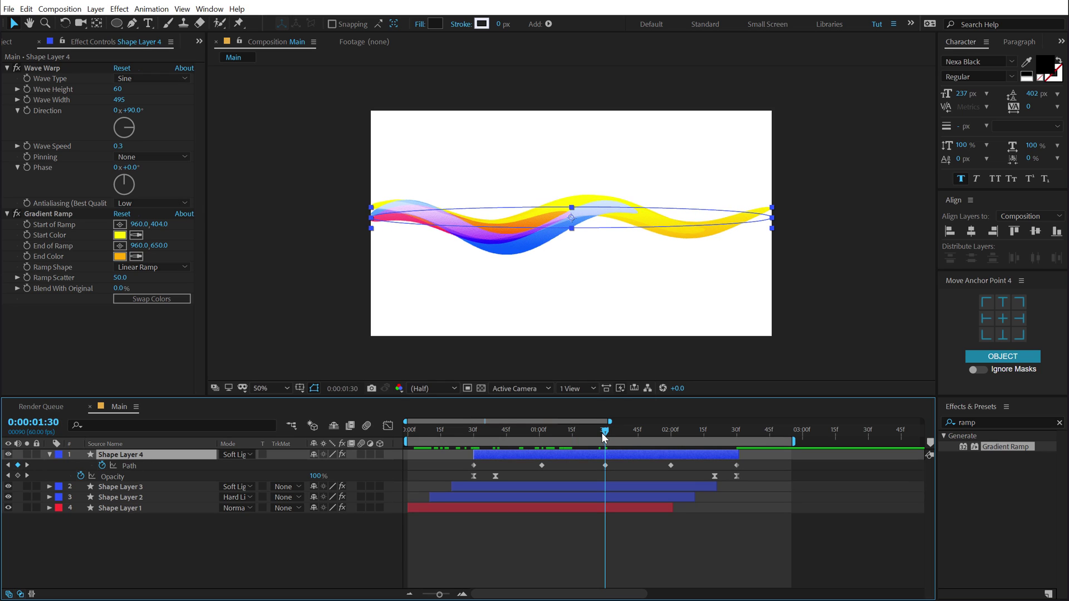
left_click(128, 467)
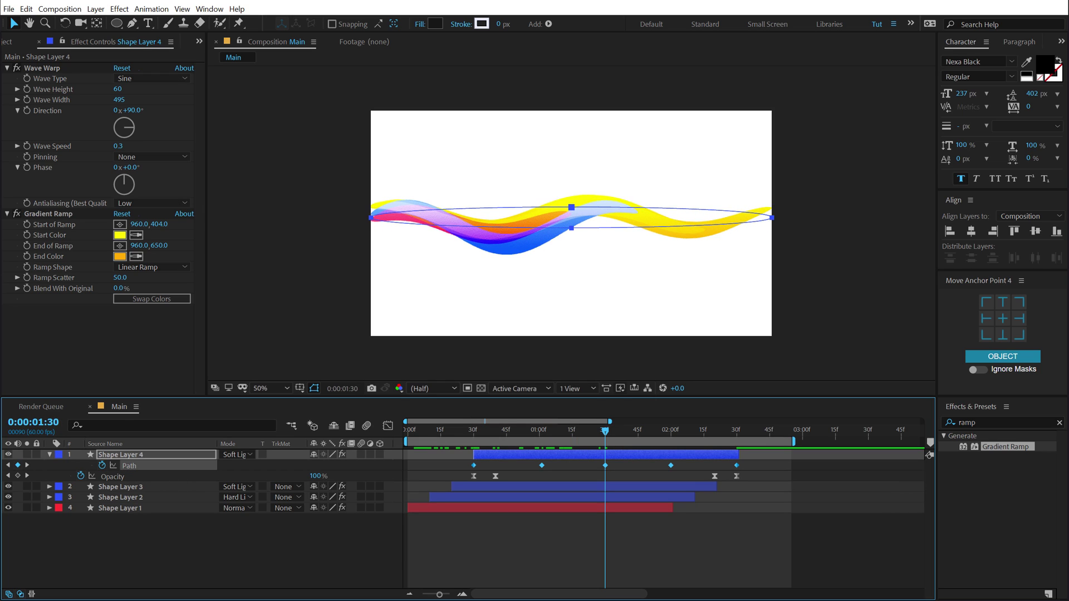
left_click(17, 69)
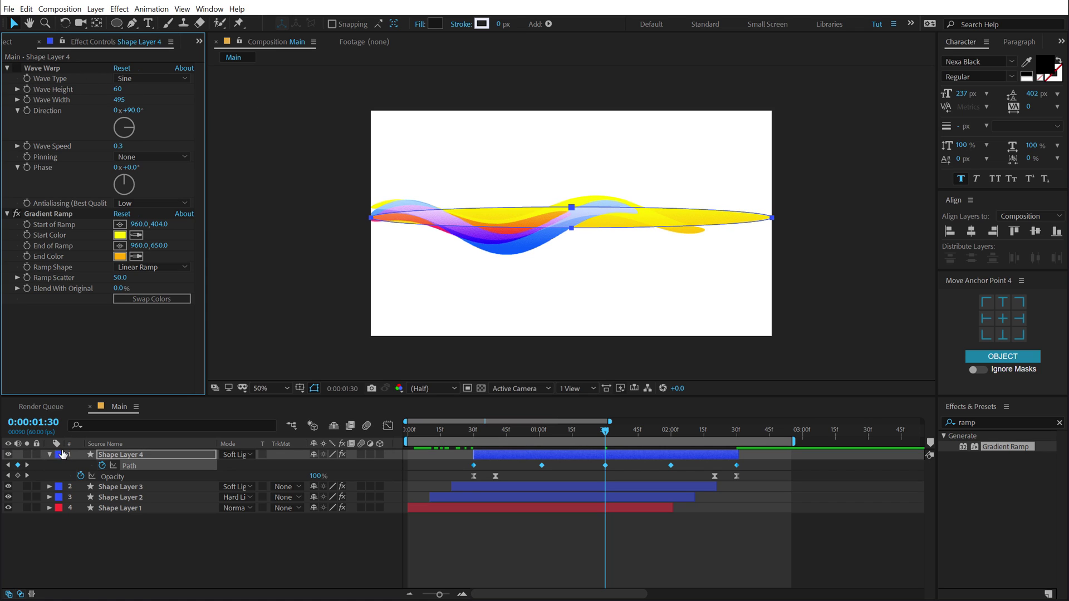
Solo Shape Layer 4, pull its path's top and bottom edges inward at 1:30, and re-enable Wave Warp
left_click(27, 455)
key("period")
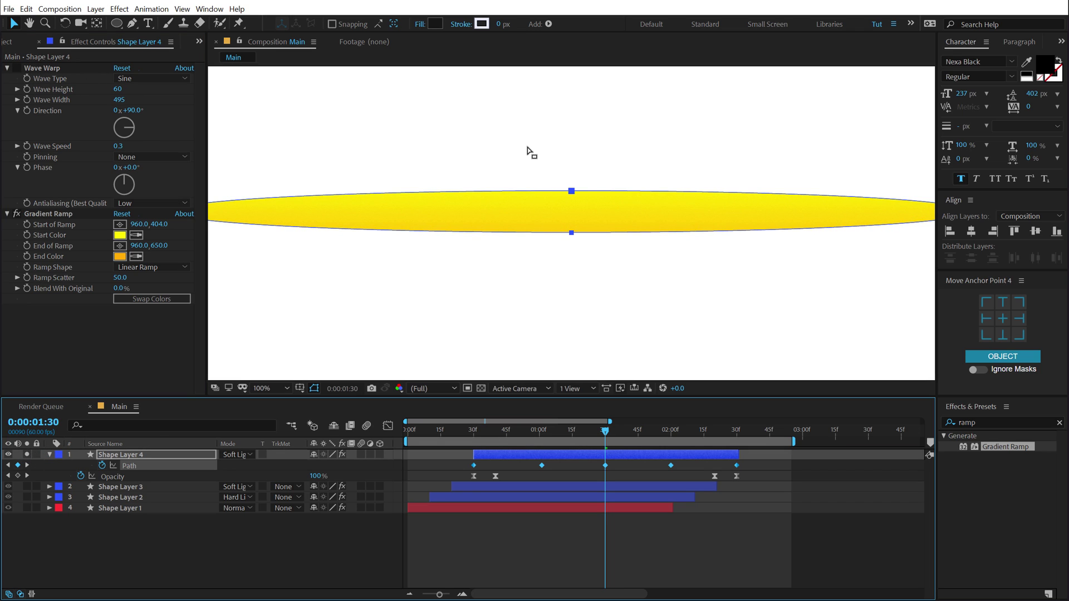
left_click(569, 239)
key("period")
left_click(573, 175)
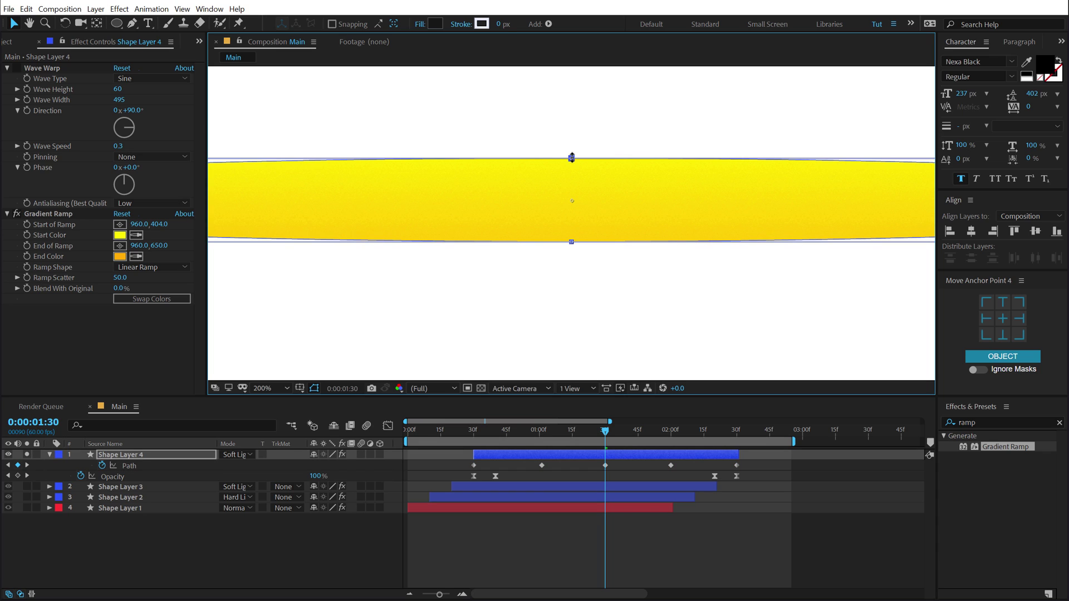
left_click_drag(570, 162, 572, 174)
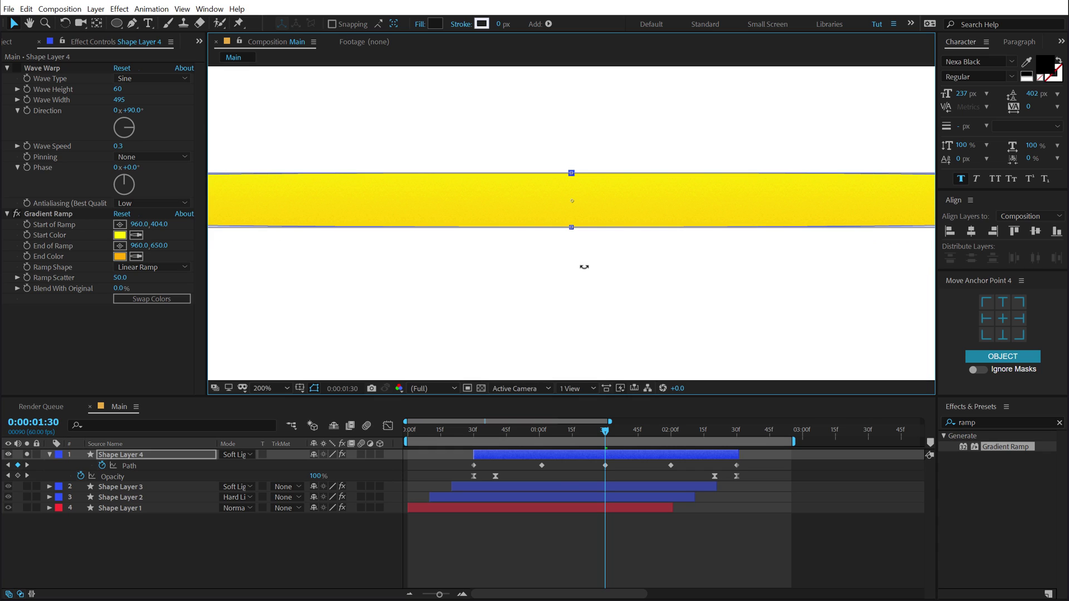
left_click(546, 523)
key("comma")
key("comma")
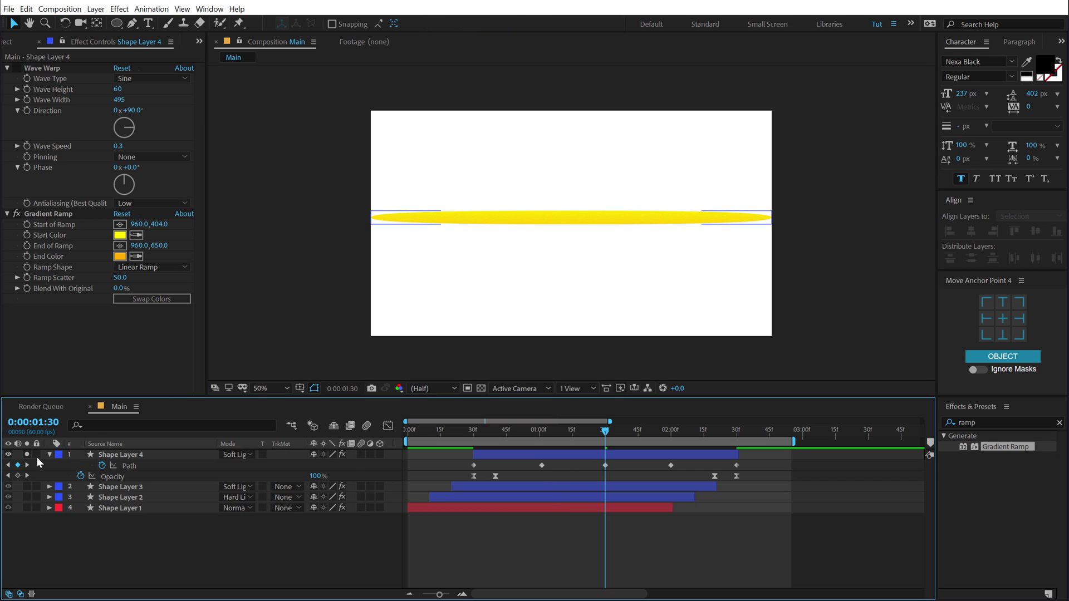
left_click(49, 454)
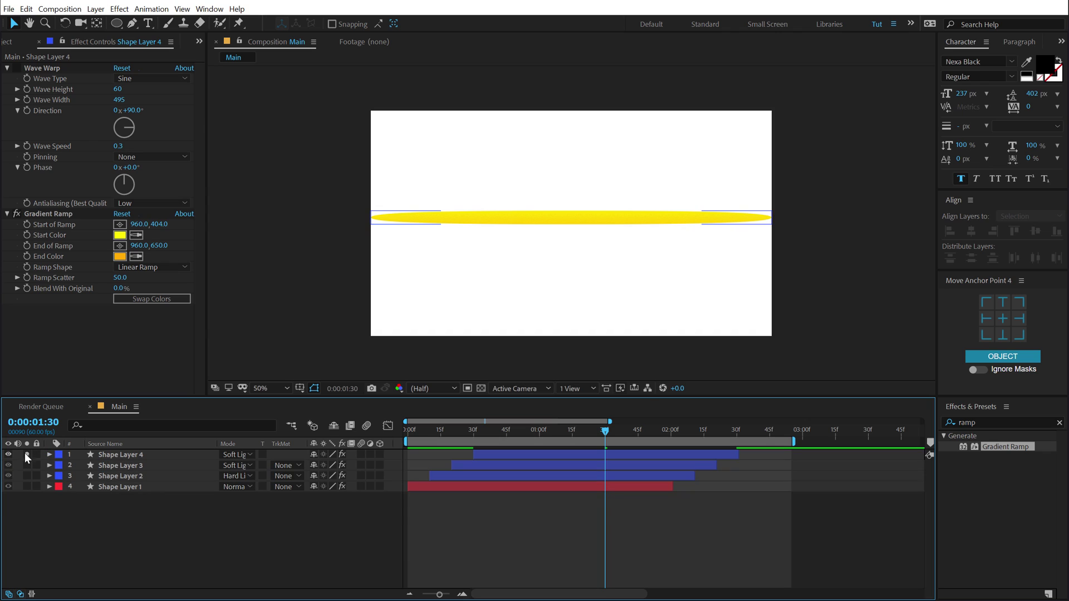
left_click(21, 65)
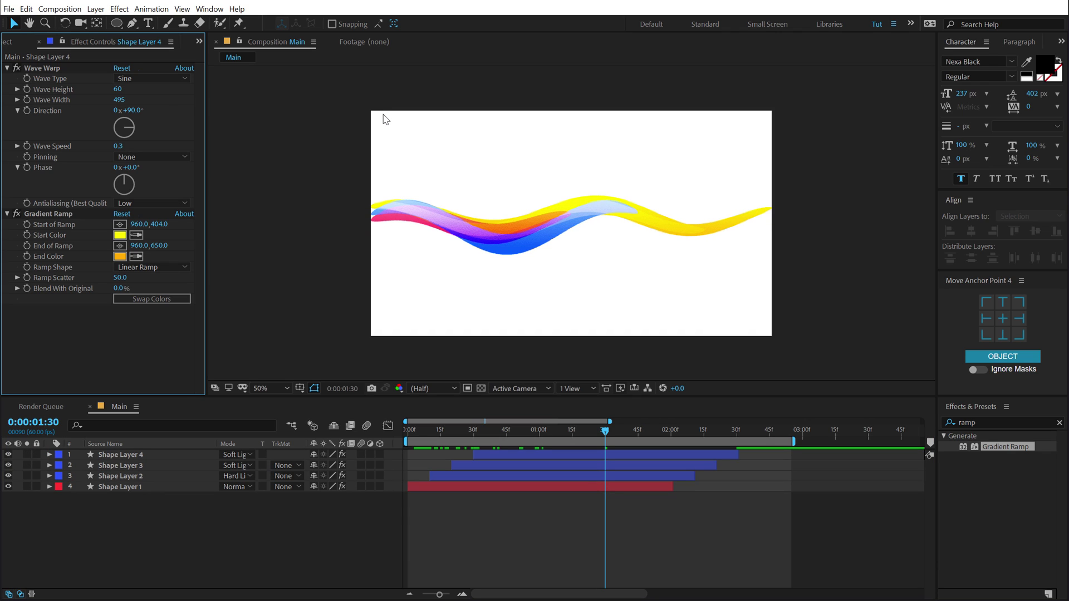
left_click(242, 454)
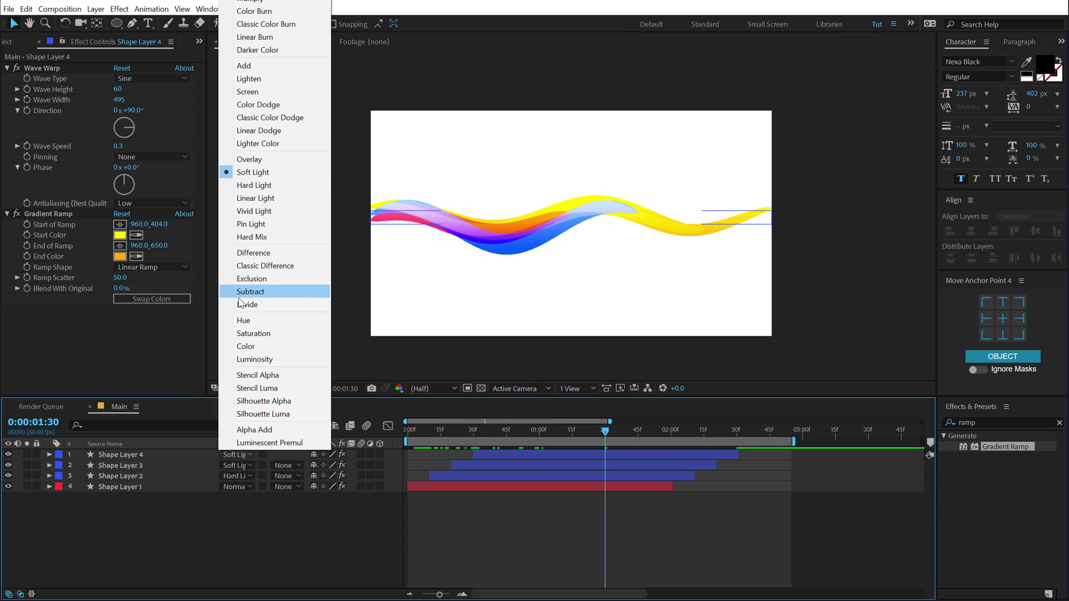
left_click(247, 346)
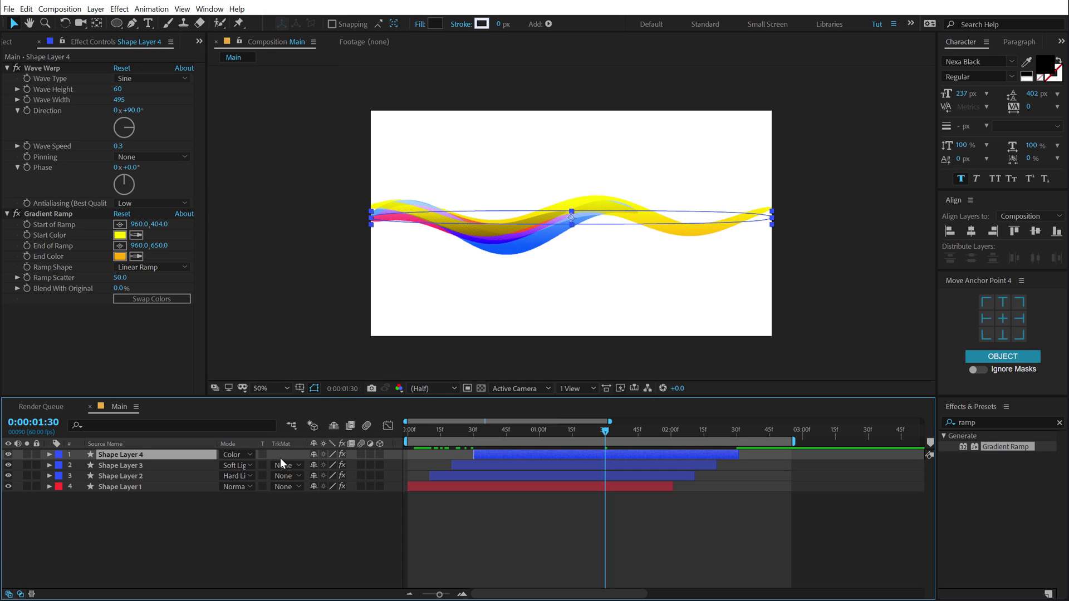
left_click(262, 539)
left_click_drag(446, 429, 568, 447)
left_click(247, 455)
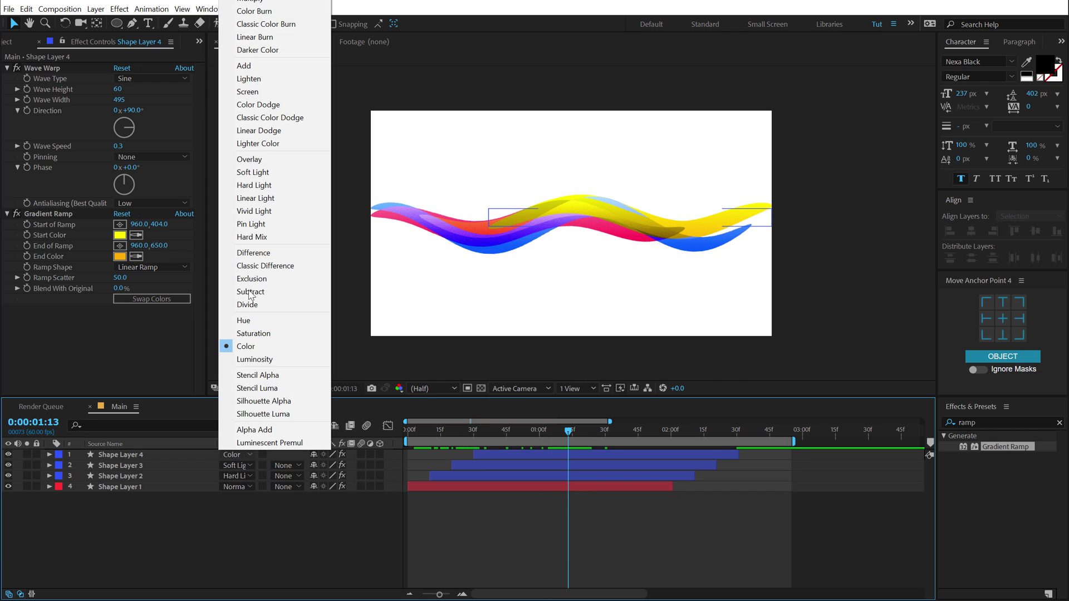
left_click(251, 159)
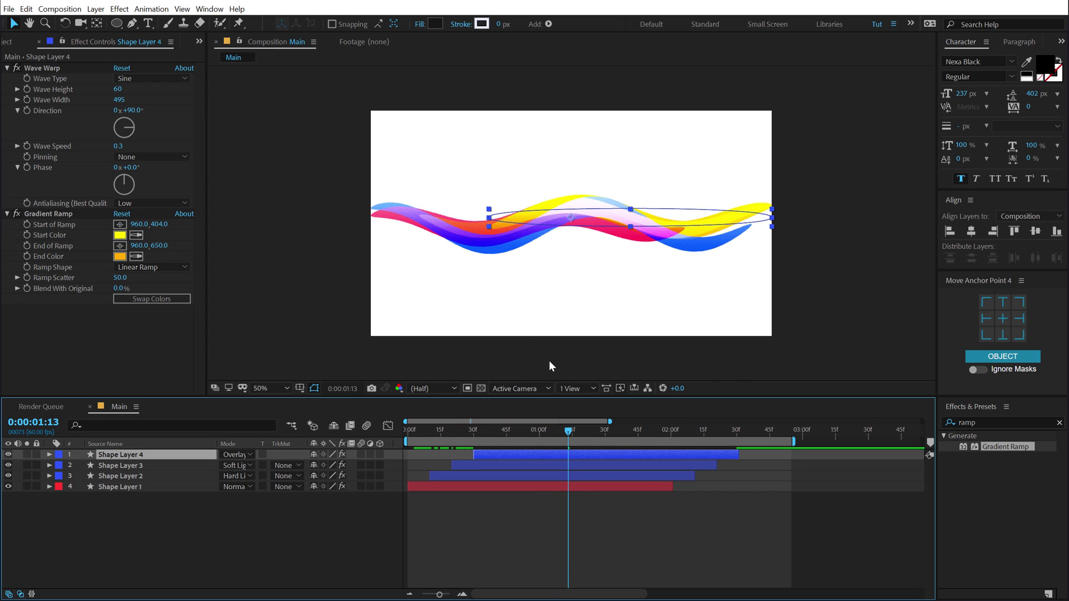
left_click(497, 549)
left_click_drag(478, 432, 594, 435)
left_click(236, 455)
left_click(245, 172)
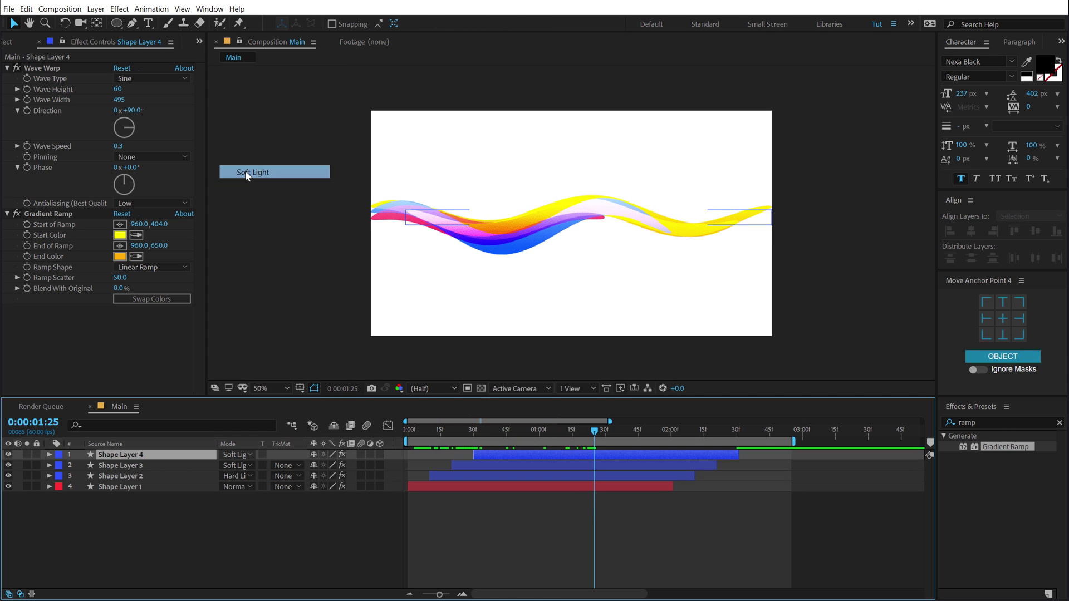
left_click(285, 540)
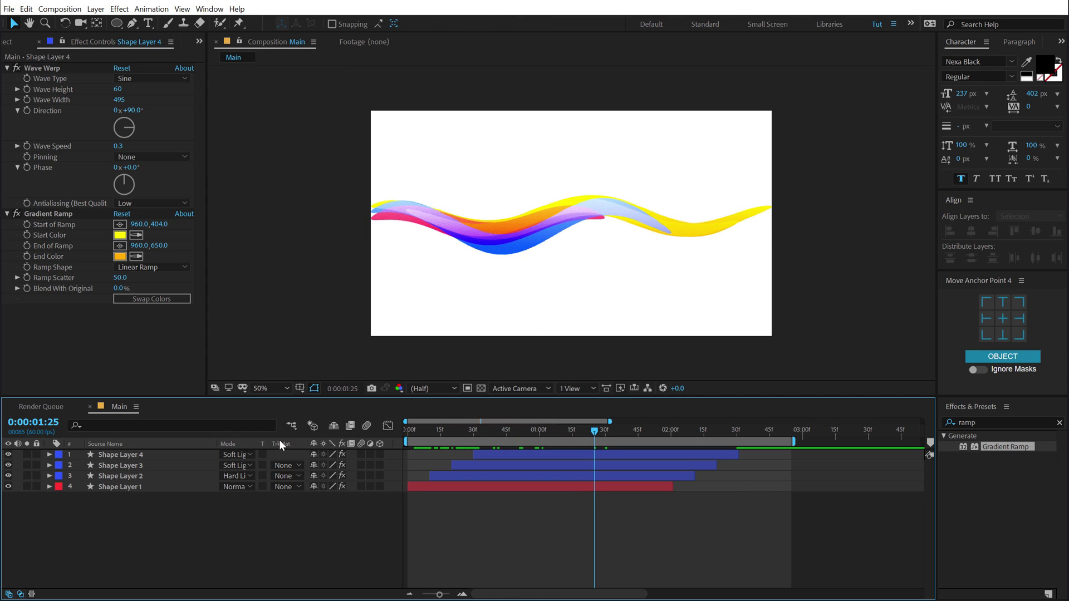
Raise Shape Layer 4 to Y 473 and tighten its wave to height 56, width 438
left_click(128, 453)
key("p")
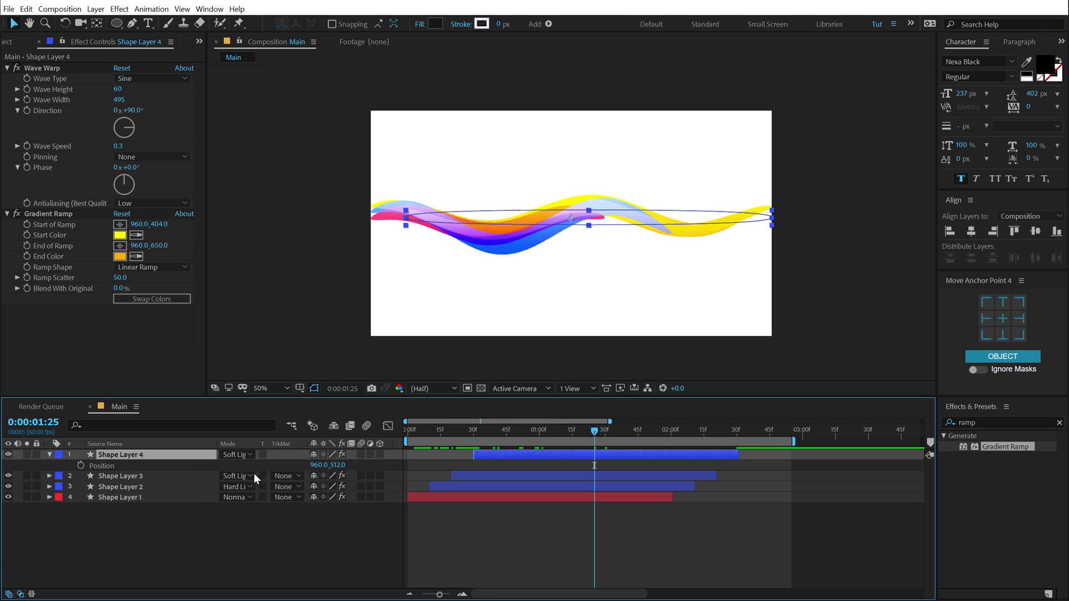
left_click_drag(339, 465, 312, 468)
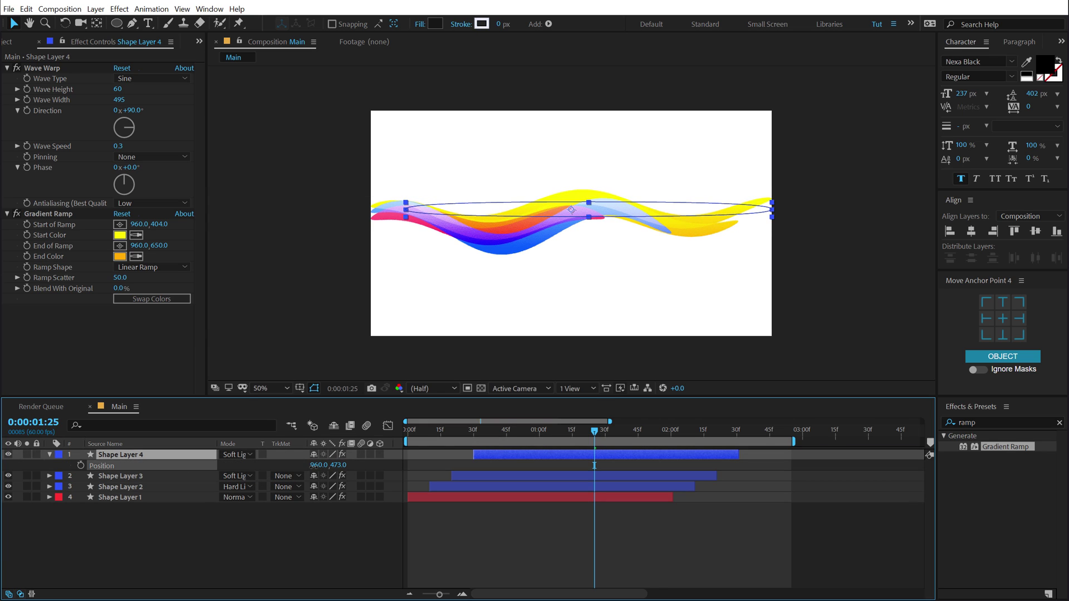
mouse_move(121, 93)
left_mouse_down()
mouse_move(93, 100)
mouse_move(124, 87)
left_mouse_up()
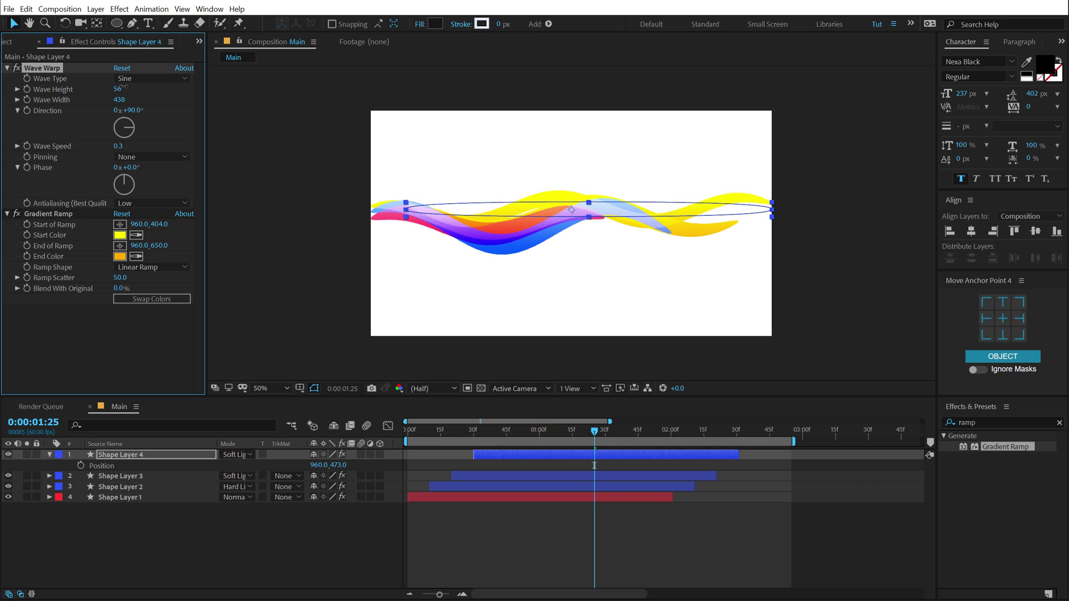
Change Shape Layer 4's gradient start colour from yellow to aqua
left_click(49, 454)
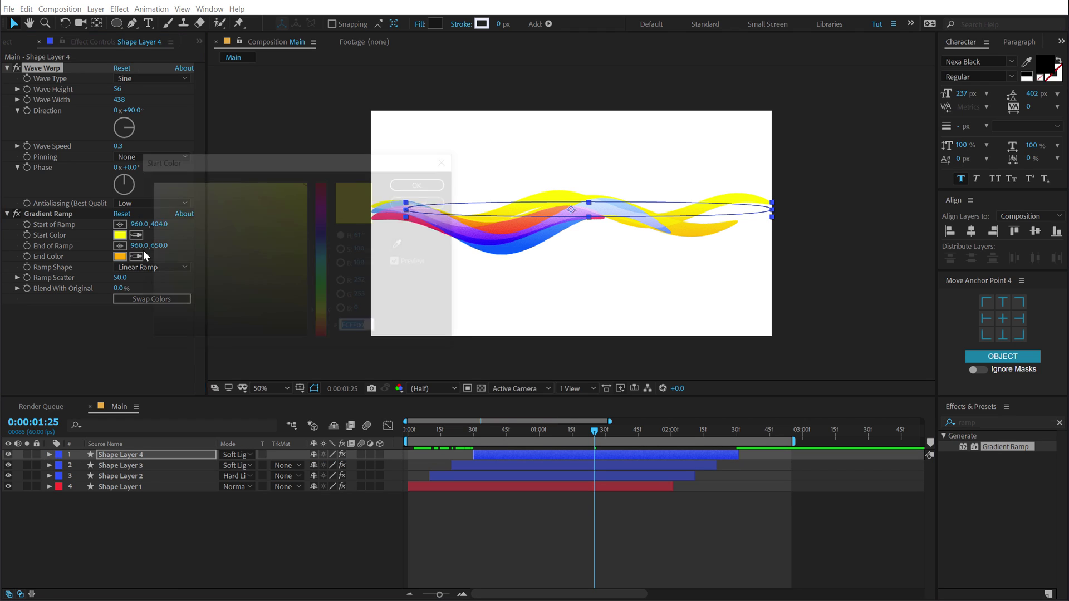
left_click_drag(329, 163, 292, 166)
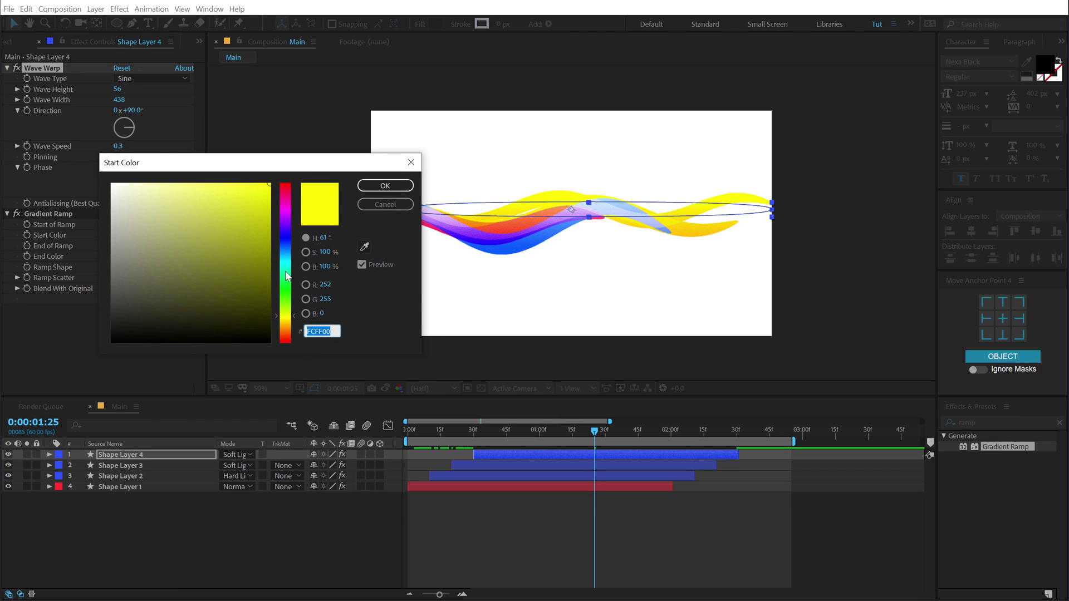
left_click(285, 271)
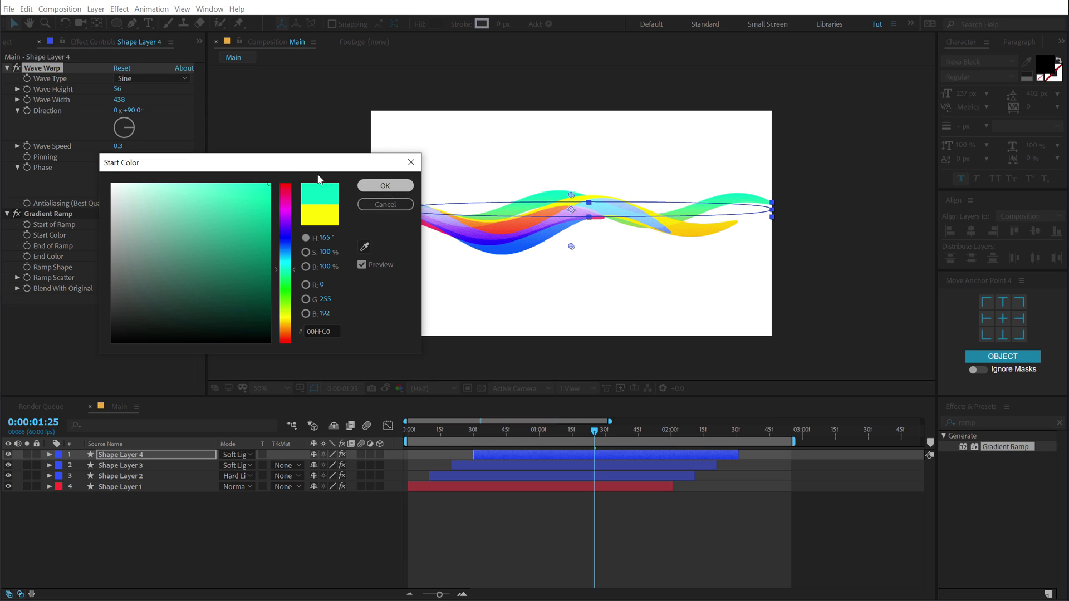
left_click(385, 186)
Set the gradient end colour to dark green and raise the gradient's end point
left_click(119, 257)
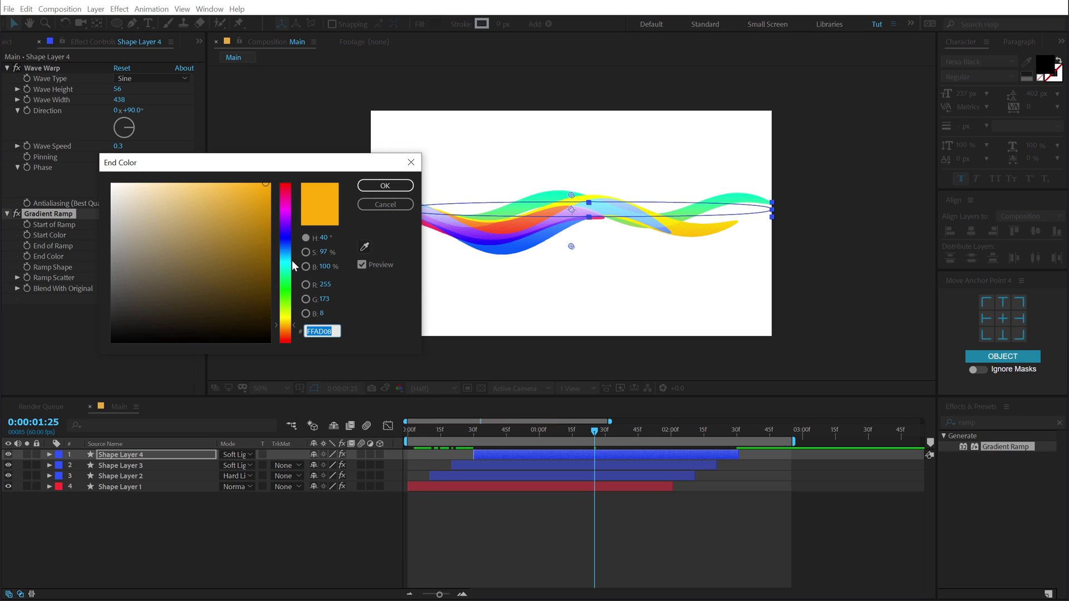
left_click_drag(285, 267, 286, 290)
left_click_drag(230, 222, 255, 260)
left_click(389, 190)
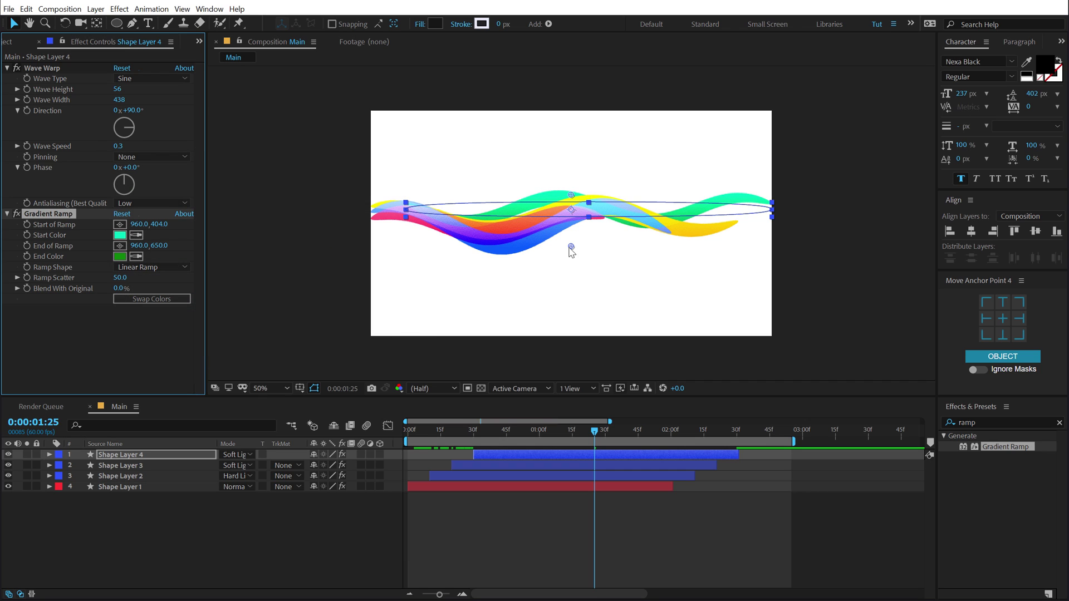
left_click_drag(572, 247, 570, 190)
Lighten the end colour to green 27AE25 and preview the recoloured wave
left_click(558, 525)
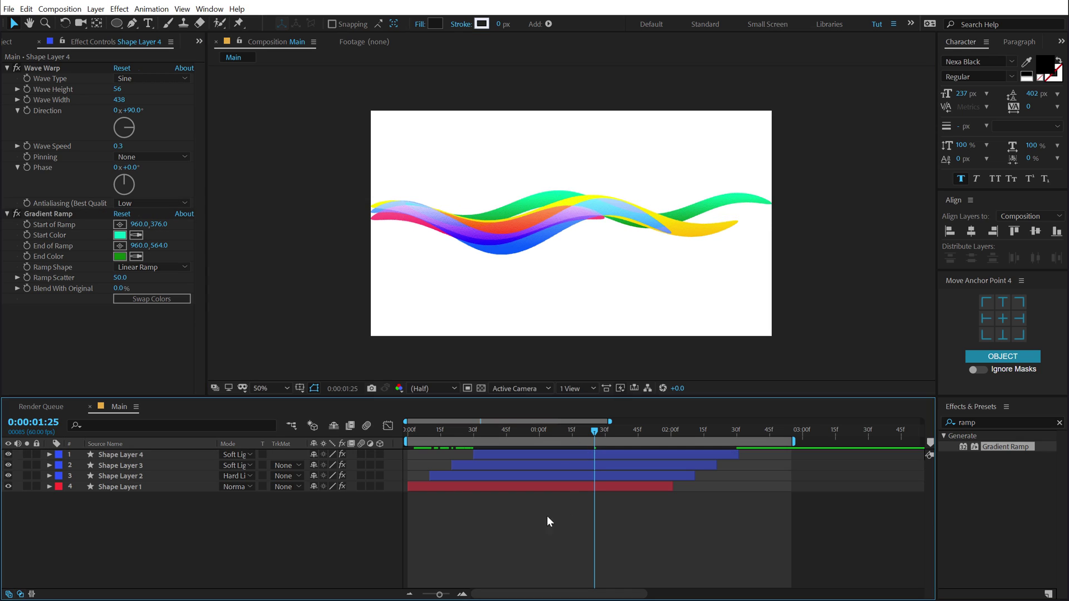
left_click(118, 455)
left_click_drag(435, 436, 649, 448)
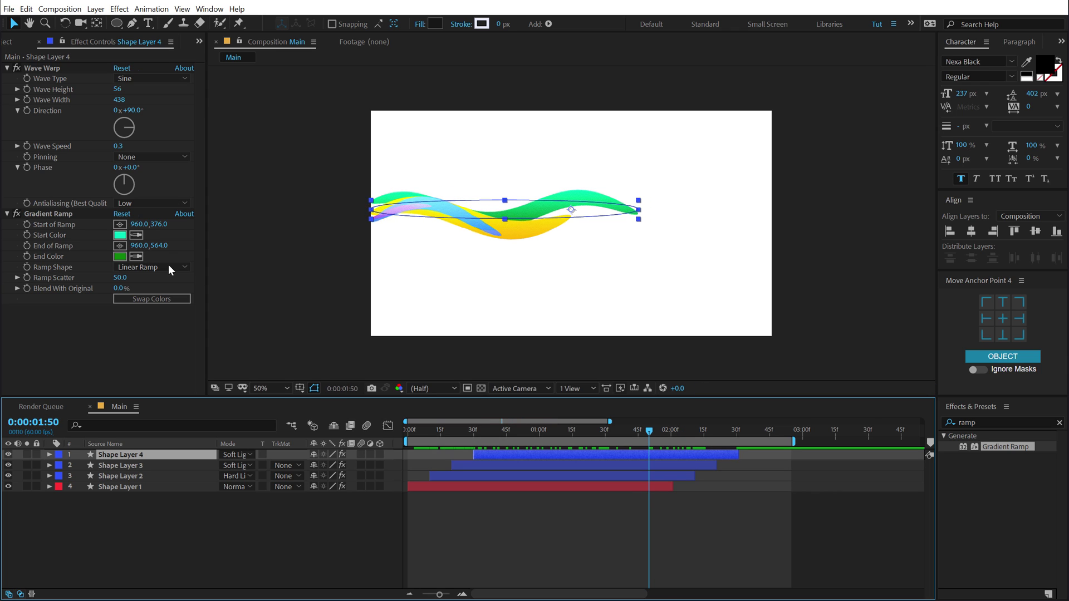
left_click(120, 255)
left_click(235, 233)
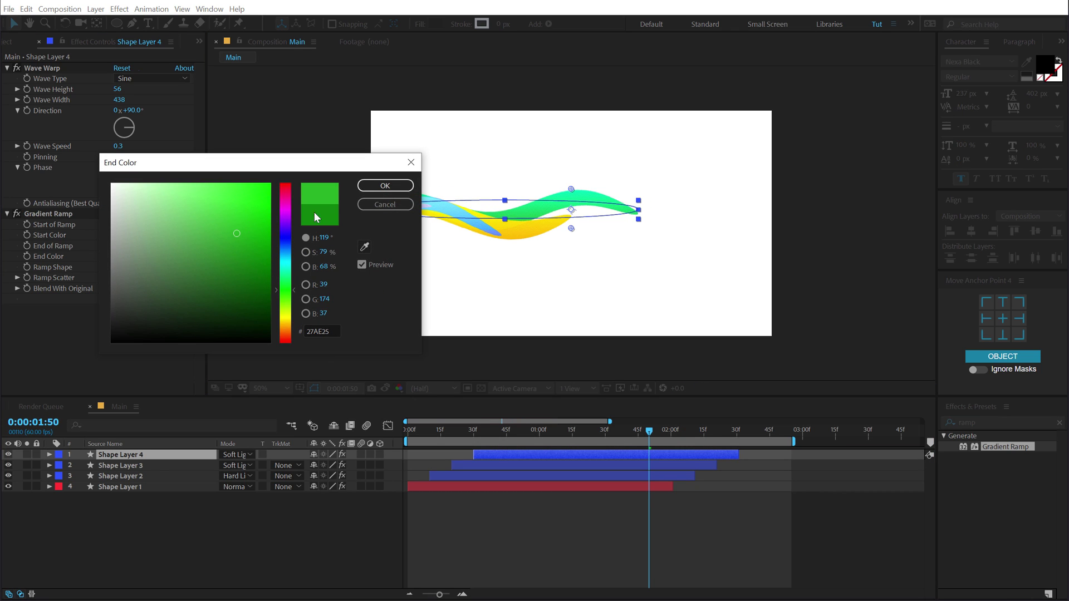
left_click(385, 185)
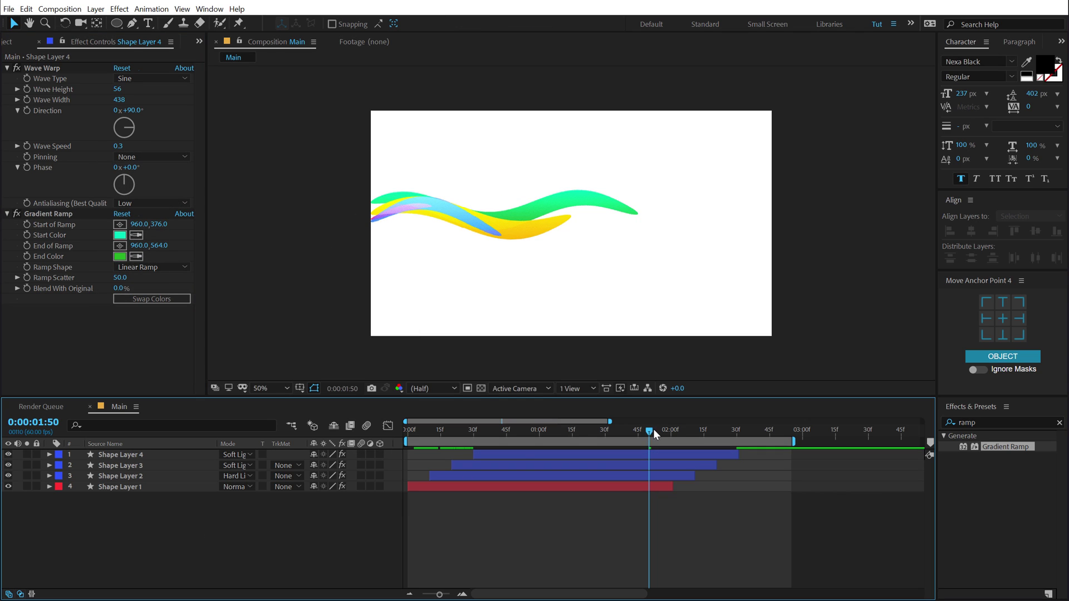
left_click_drag(653, 428, 709, 446)
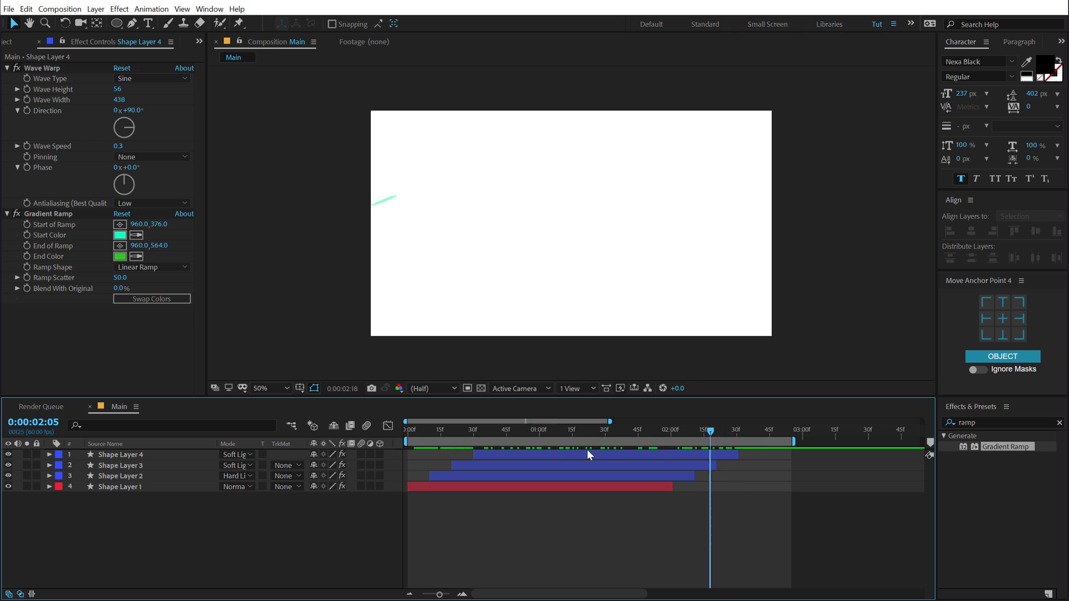
Preview the swirl animation, park the playhead at 0:00:01:48, and select all four wave layers
key("Home")
key("space")
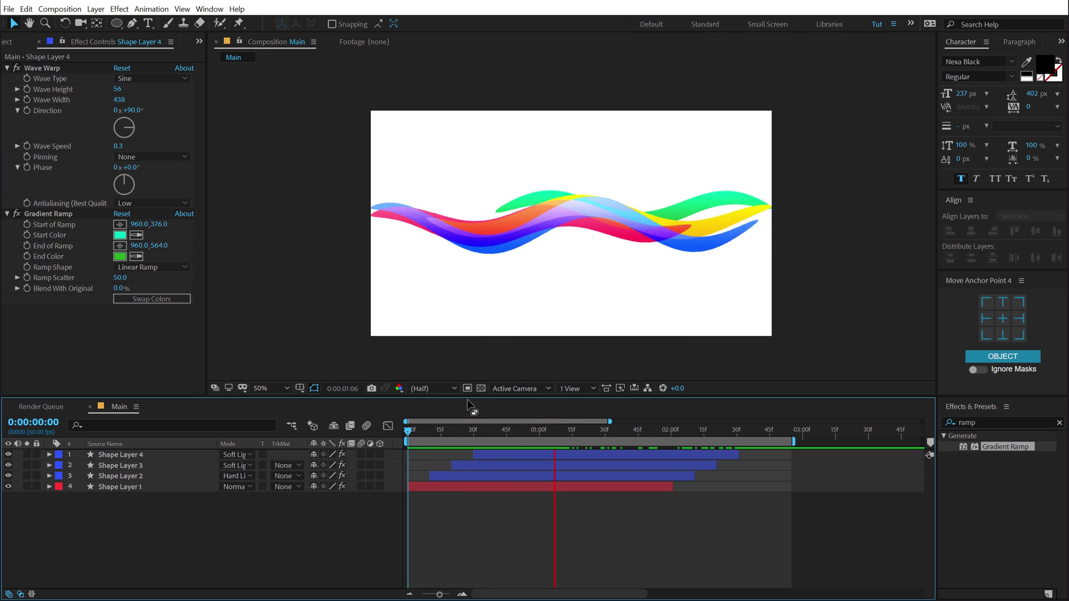
left_click(504, 430)
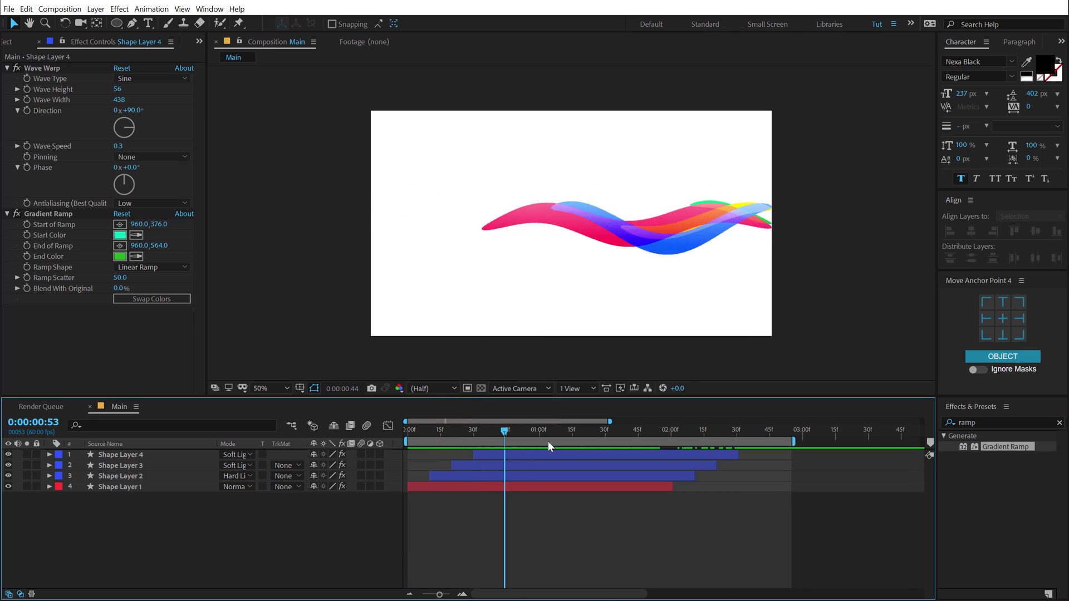
left_click_drag(548, 444, 644, 446)
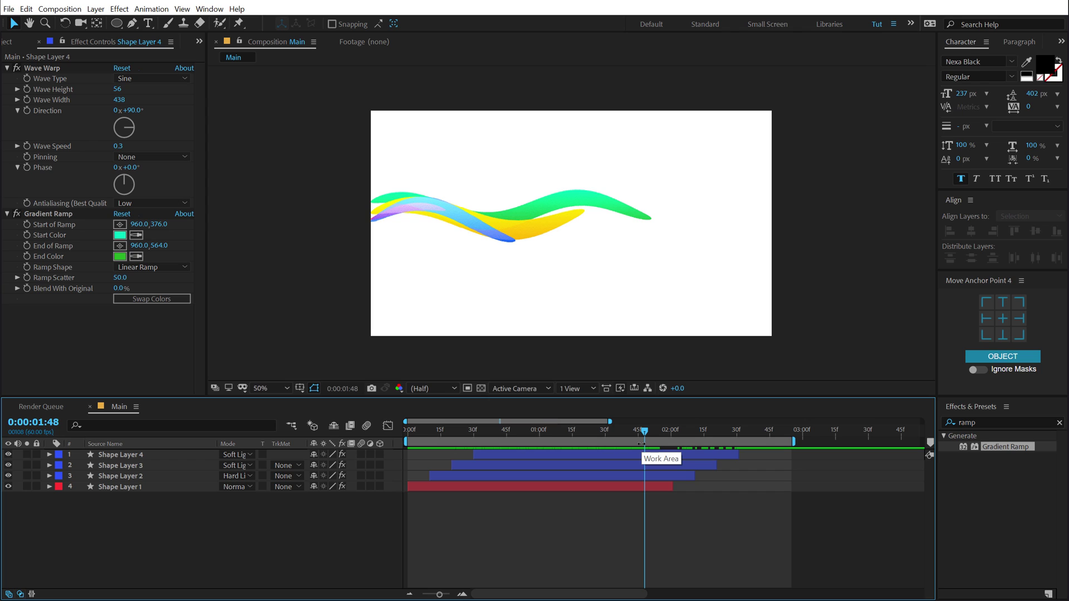
mouse_move(105, 526)
left_mouse_down()
mouse_move(127, 420)
mouse_move(138, 436)
left_mouse_up()
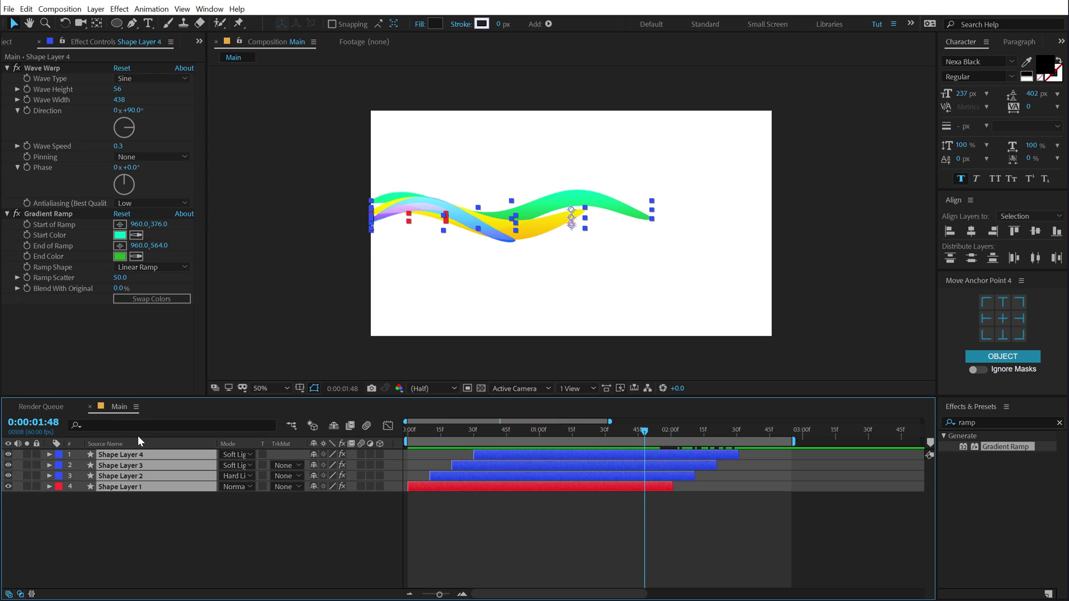
Pre-compose the four wave layers into a precomp named 'Swirl Lines'
key("ctrl+shift+c")
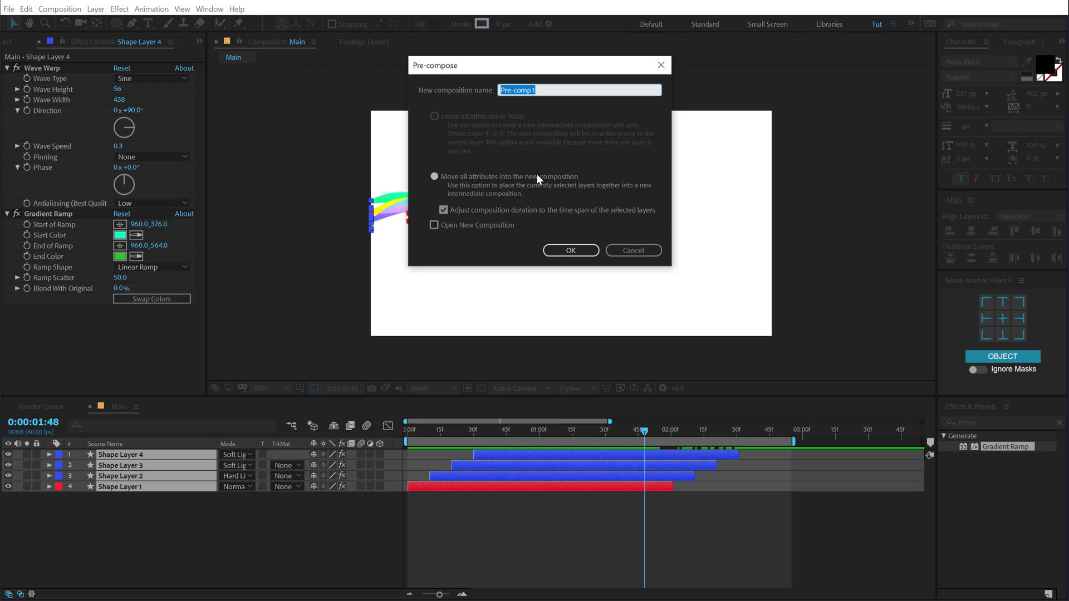
type("Swirl Lines")
left_click(576, 251)
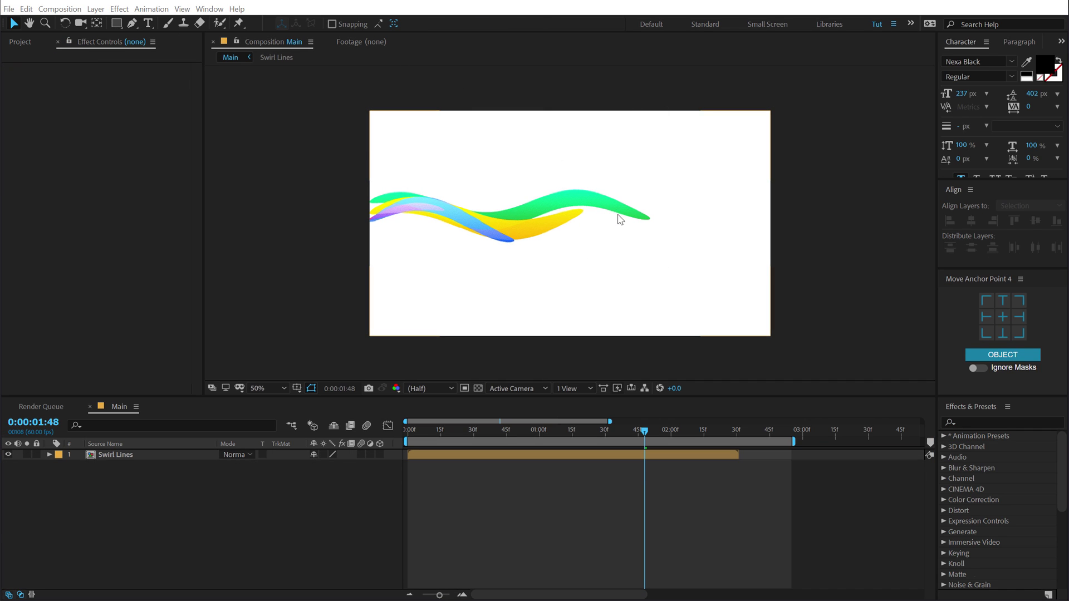
Create a Logo composition containing MeanMachine.ai scaled to 53%
left_click(25, 42)
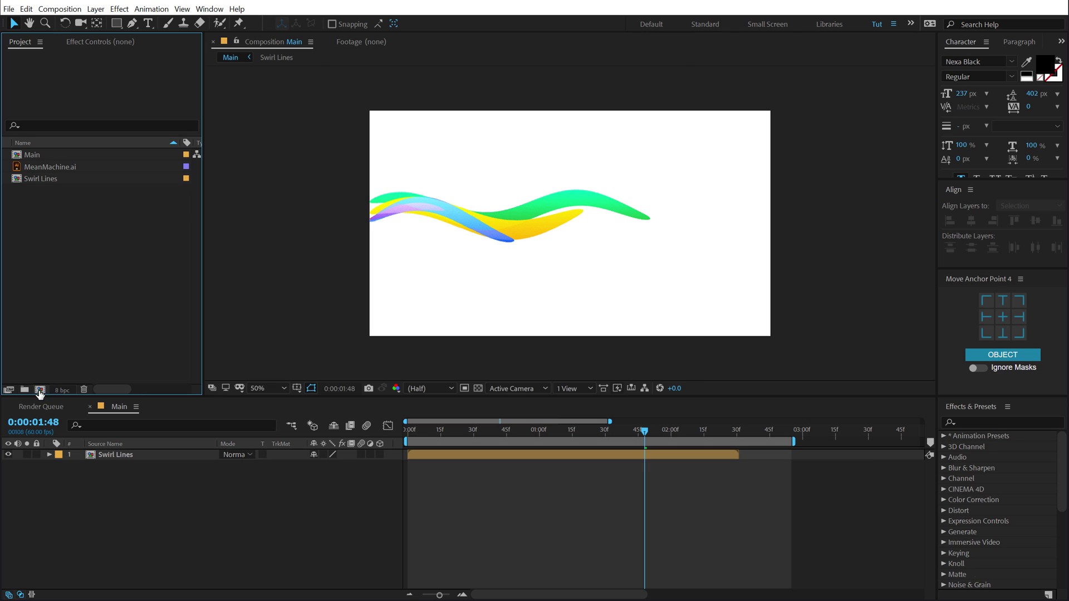
left_click(39, 389)
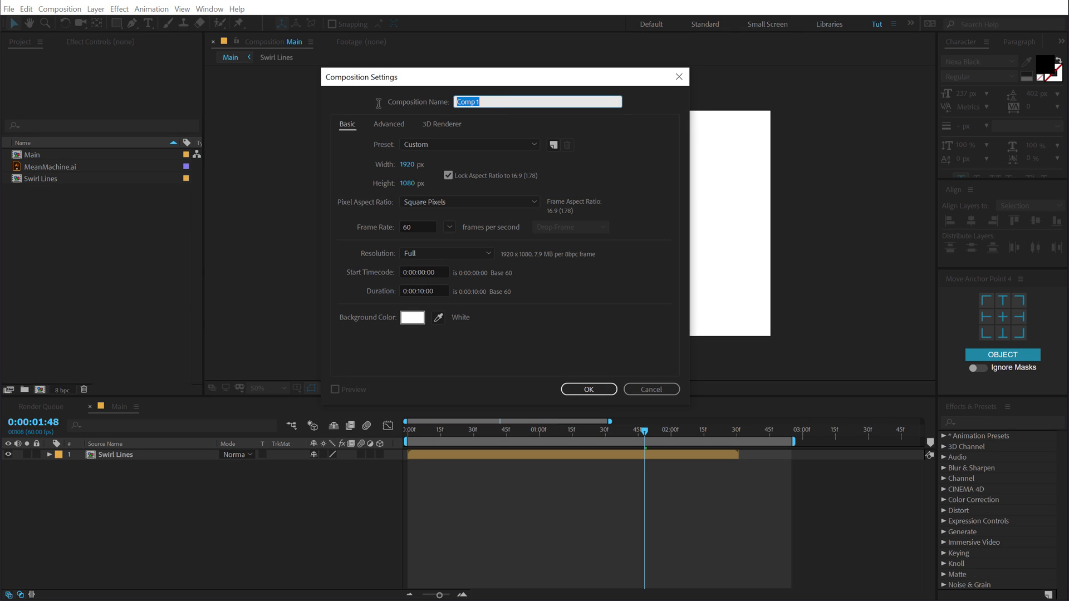
type("Logo")
left_click(588, 389)
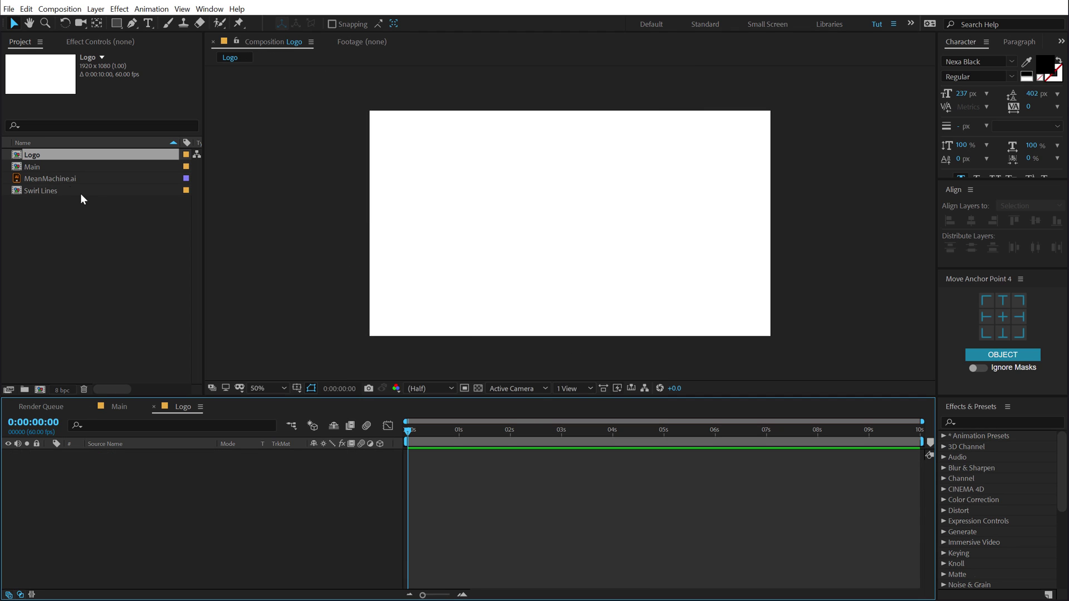
left_click_drag(36, 179, 273, 477)
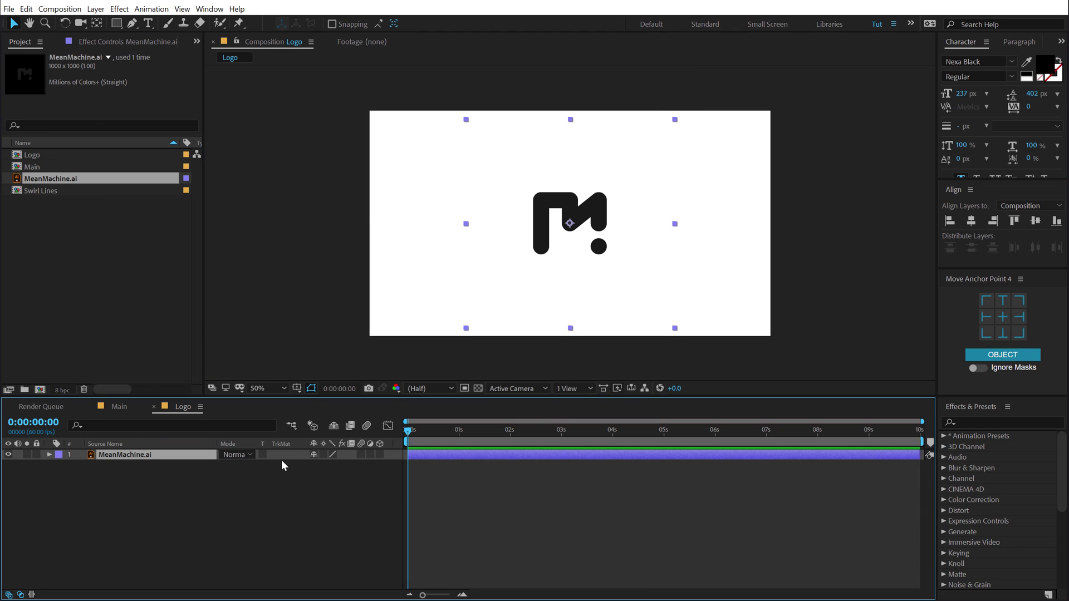
key("s")
left_click_drag(350, 470, 322, 469)
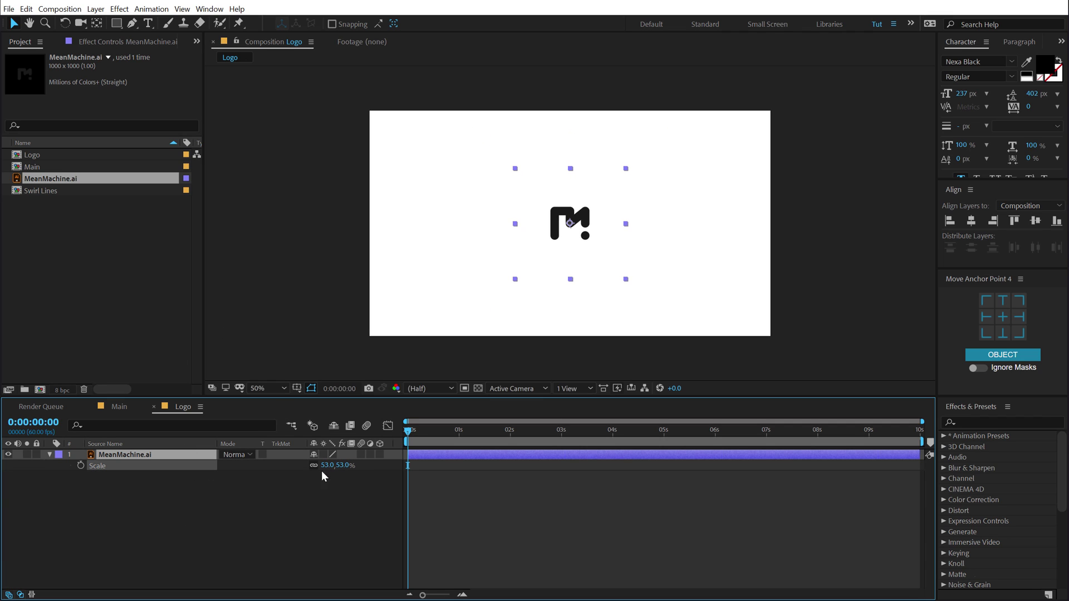
left_click(65, 433)
Add the Logo comp to Main above Swirl Lines and duplicate it
left_click(113, 407)
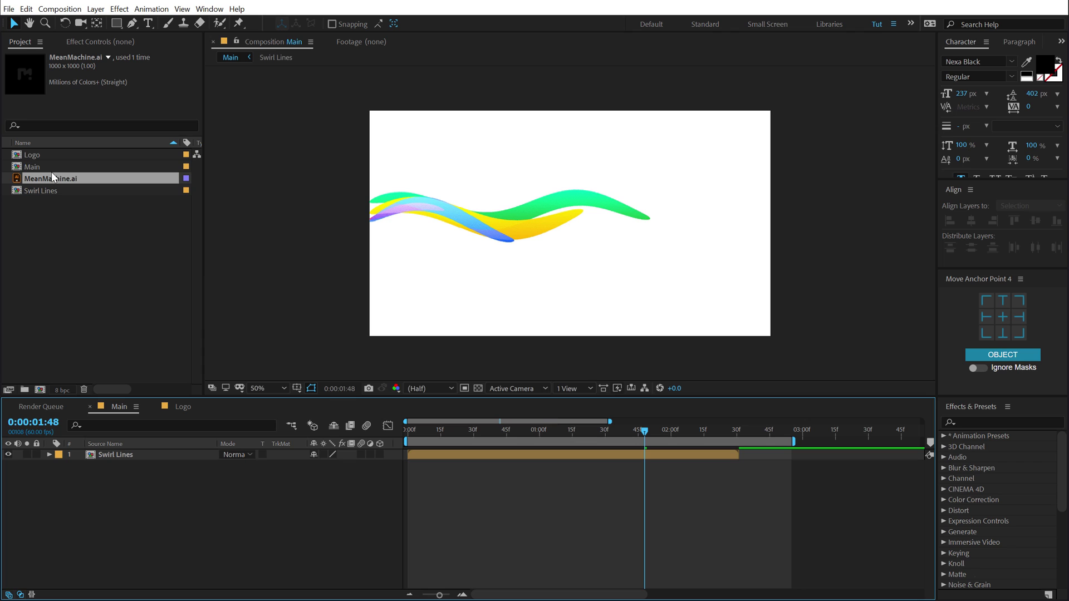
left_click_drag(36, 153, 129, 454)
scroll(529, 288, "up", 2)
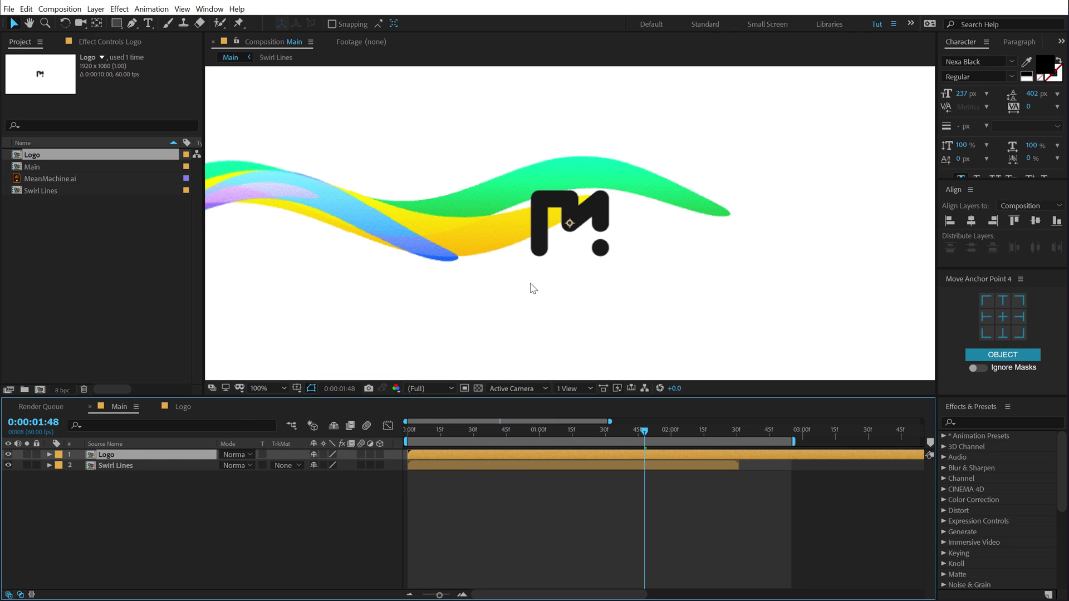
scroll(529, 285, "down", 2)
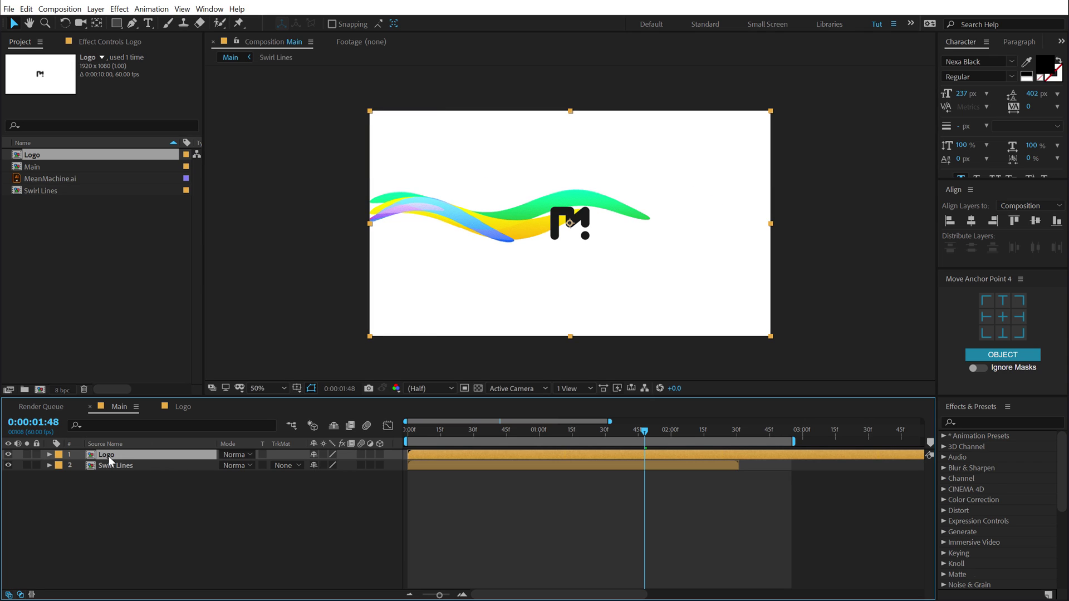
key("ctrl+d")
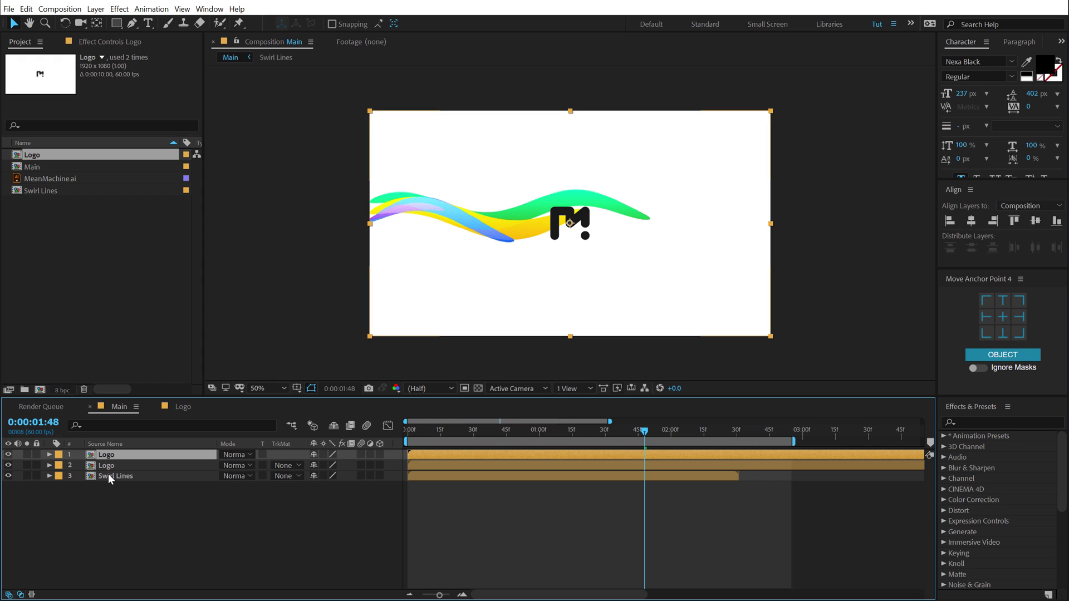
Duplicate Swirl Lines, rename the copy 'mask', and hide the top Logo layer
left_click(108, 476)
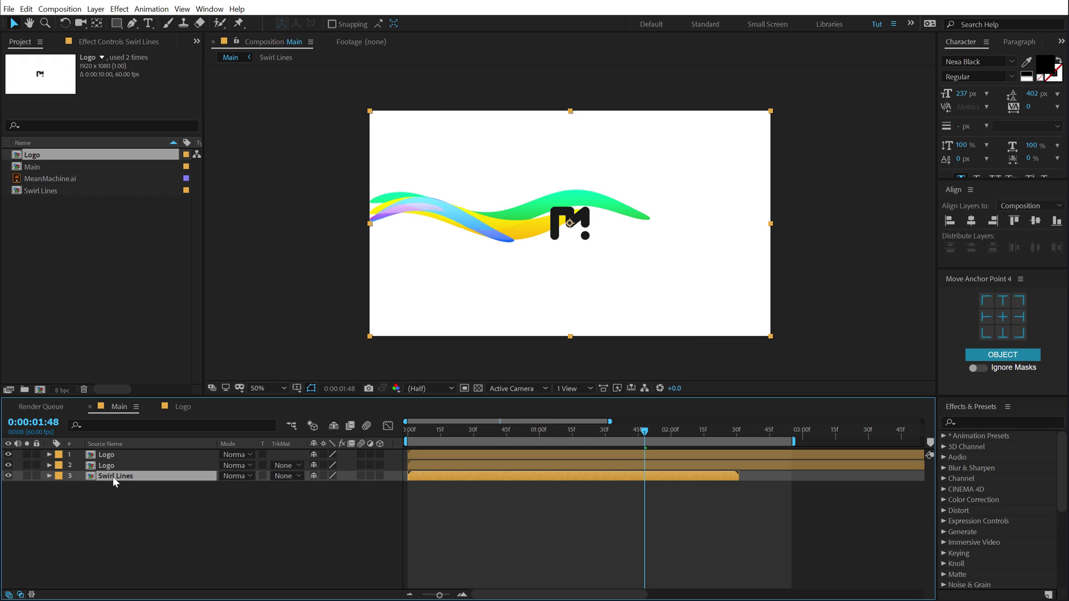
key("ctrl+d")
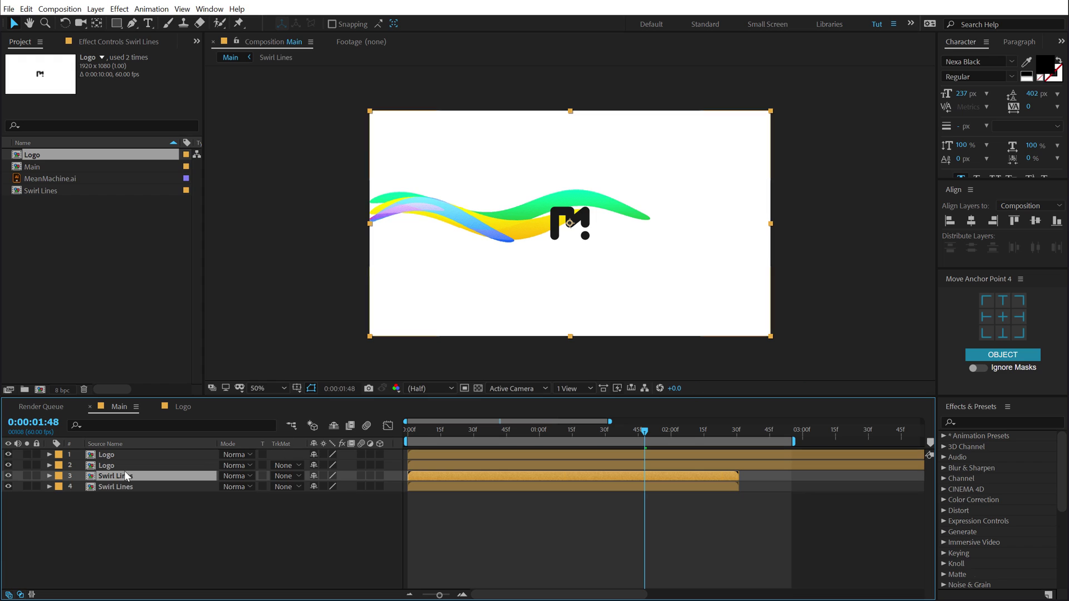
key("Return")
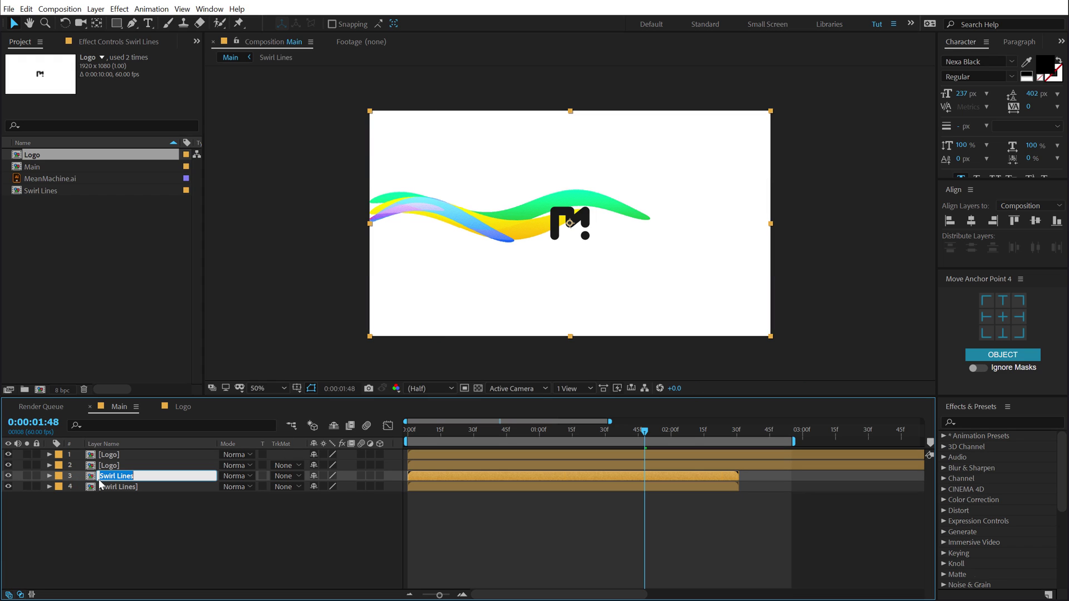
key("Return")
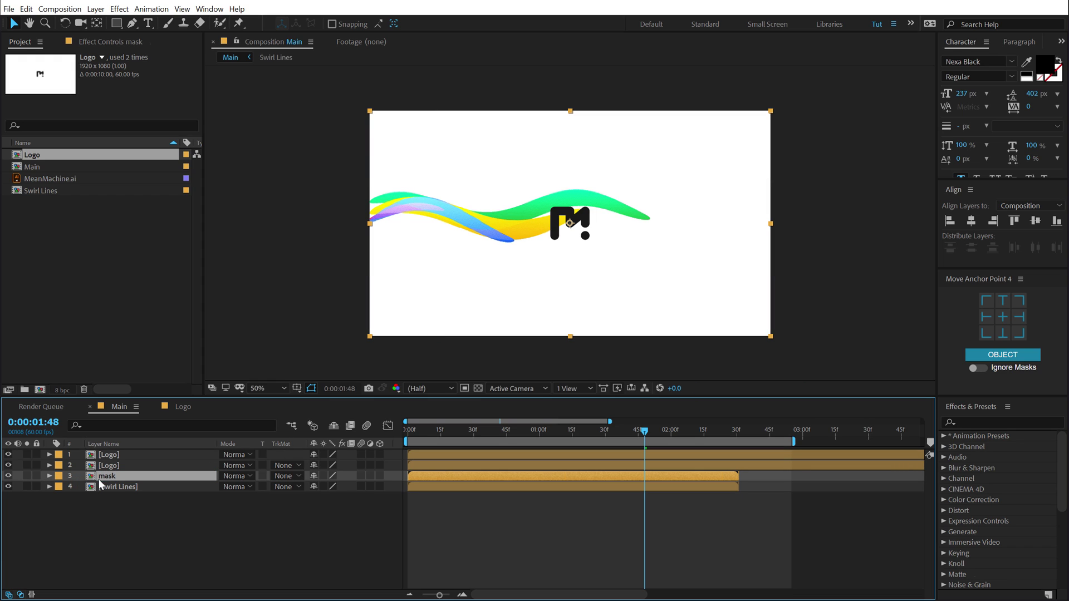
left_click(8, 454)
Set mask's track matte to the Logo's alpha, and shift the Logo and mask layers to start near 15f
left_click(296, 476)
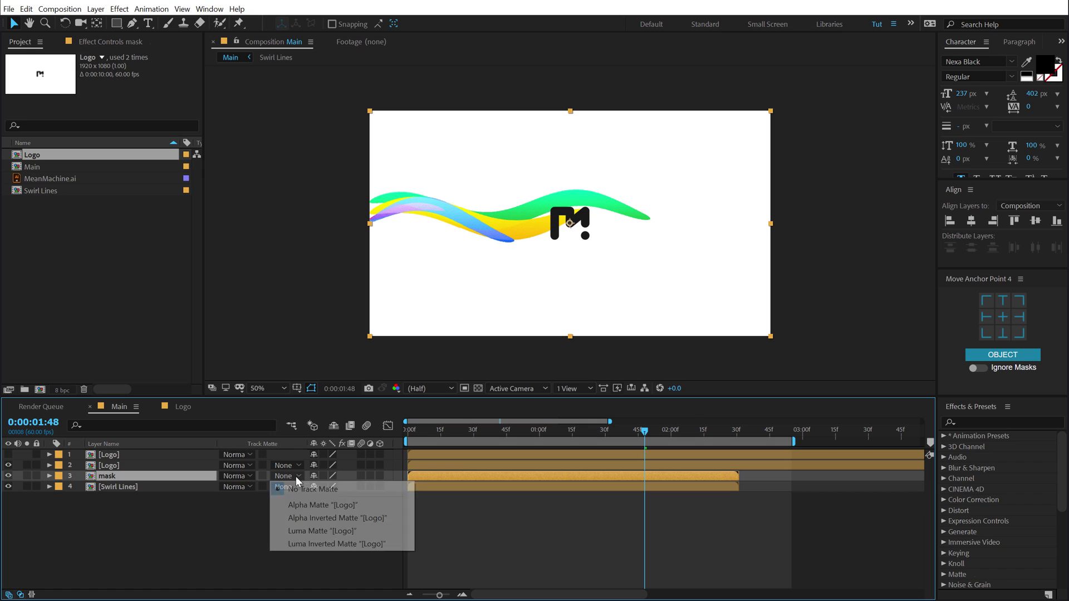
left_click(306, 505)
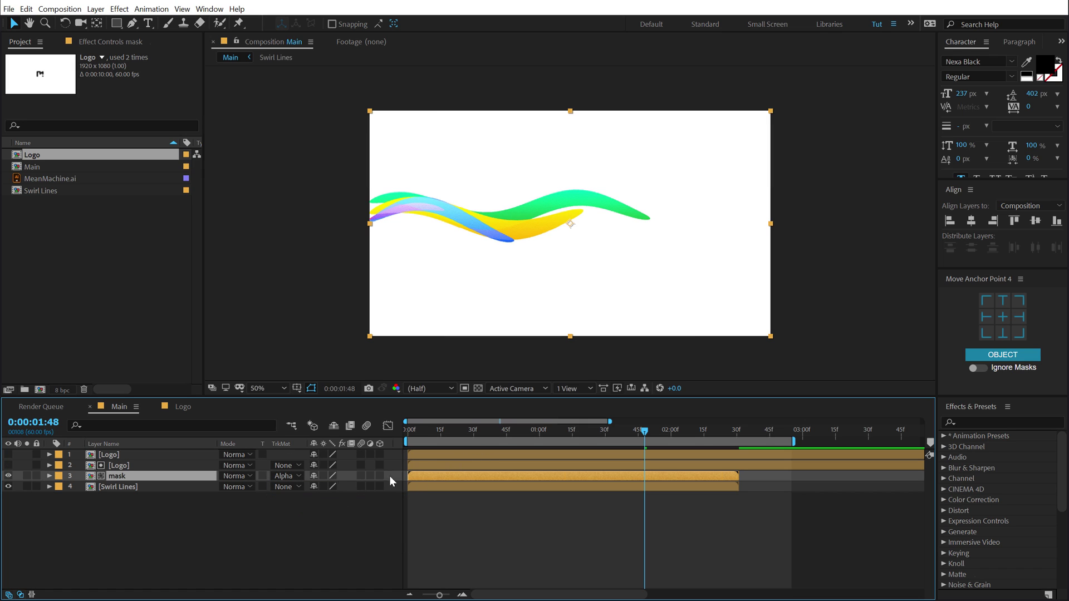
left_click(126, 465)
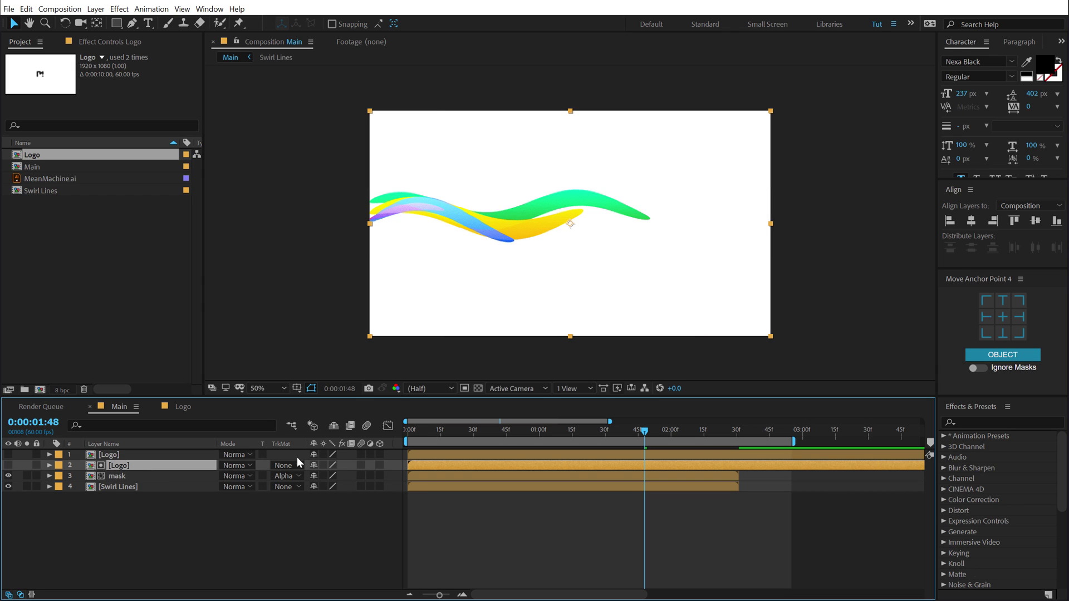
left_click(119, 477)
left_click(118, 466, "ctrl")
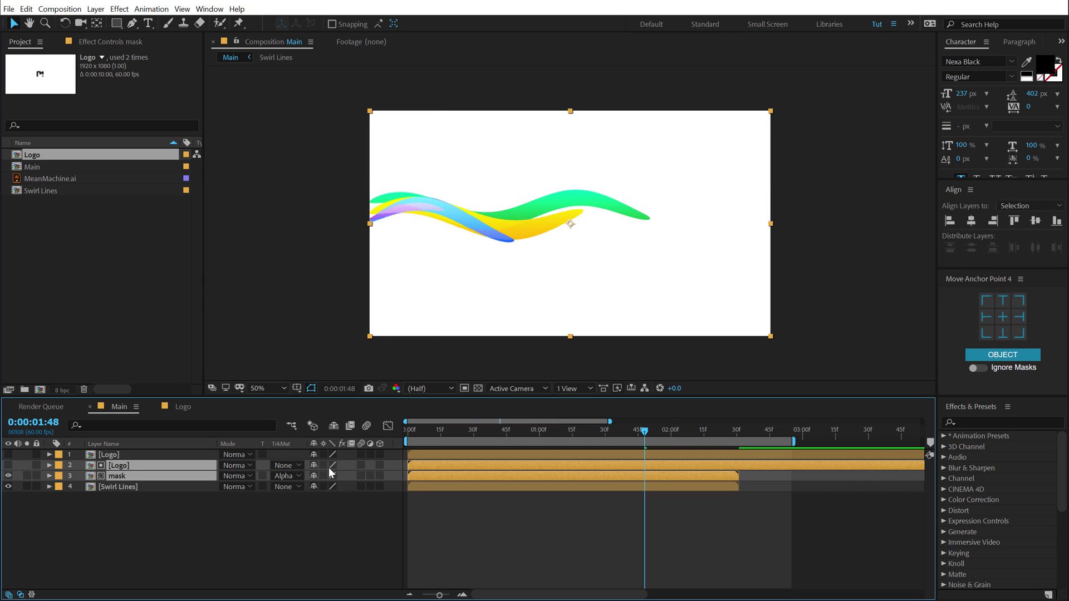
left_click_drag(423, 464, 570, 453)
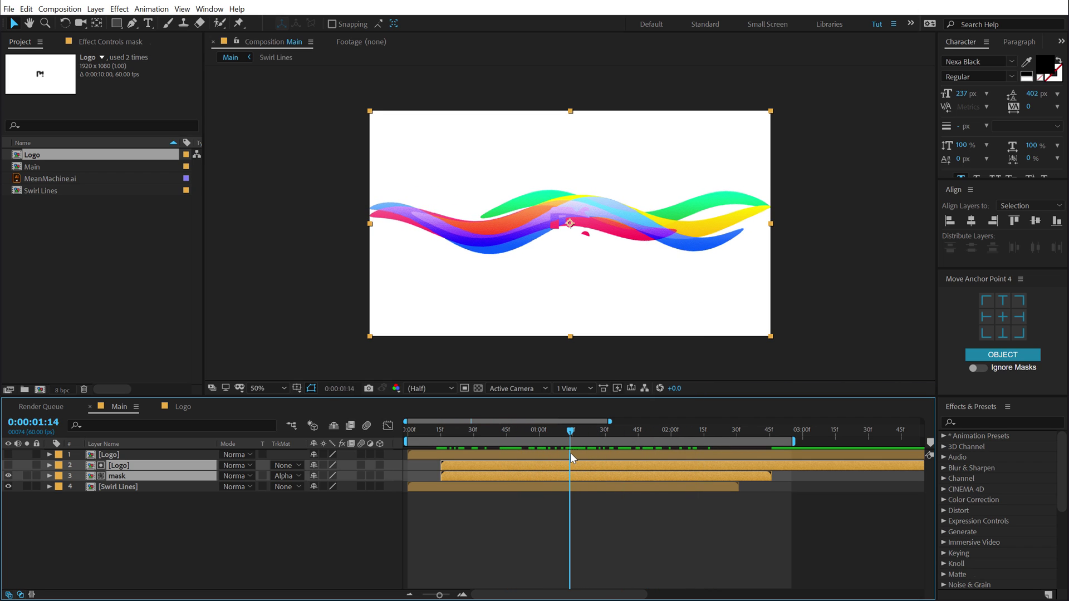
Unhide the top Logo layer and scrub Main at full resolution to check the reveal
left_click(8, 455)
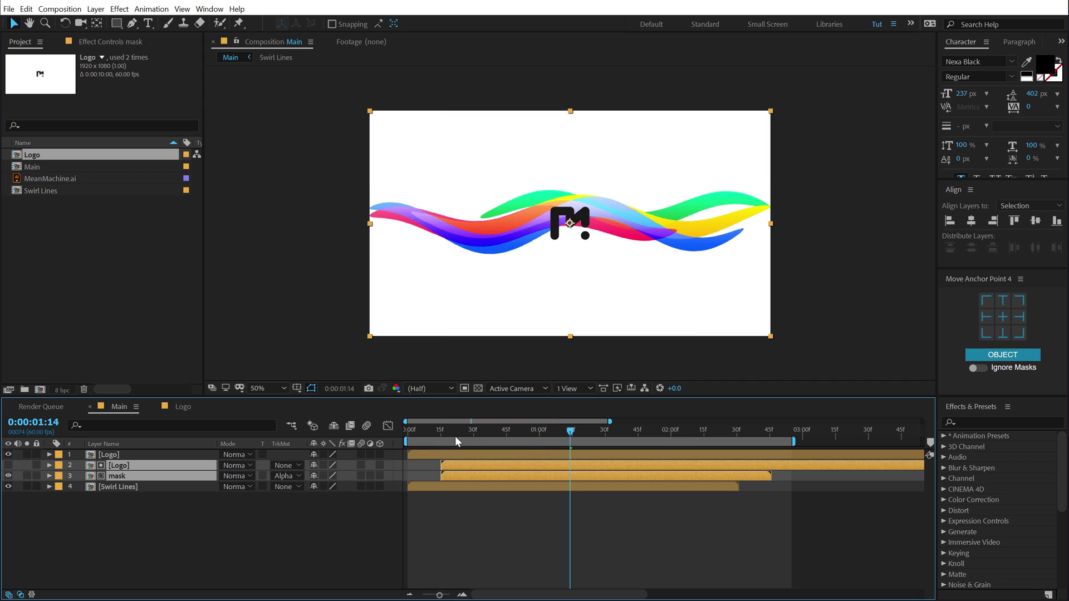
left_click_drag(455, 436, 535, 452)
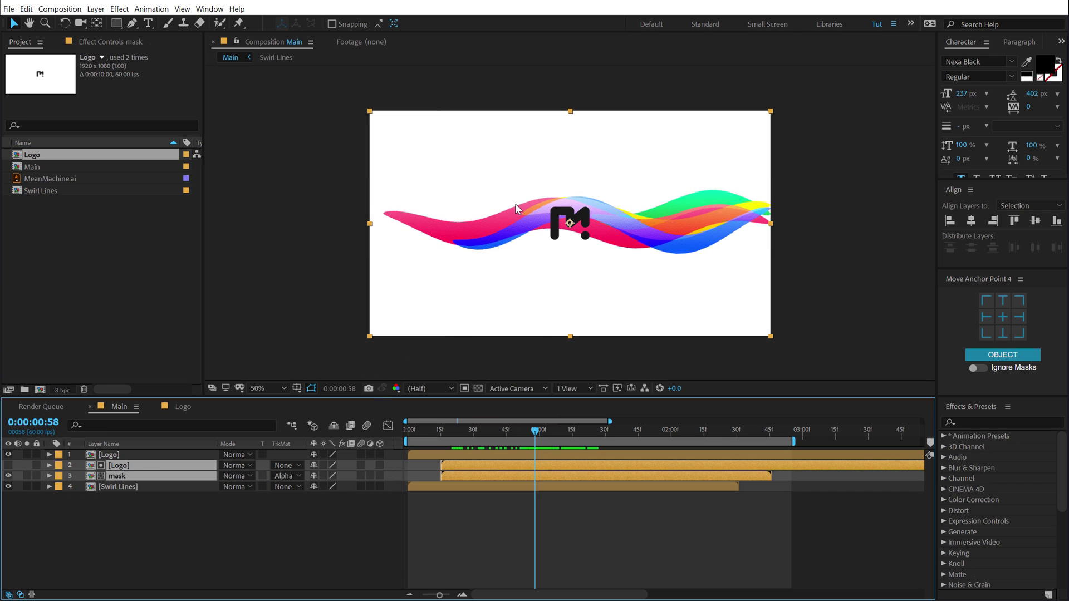
key("slash")
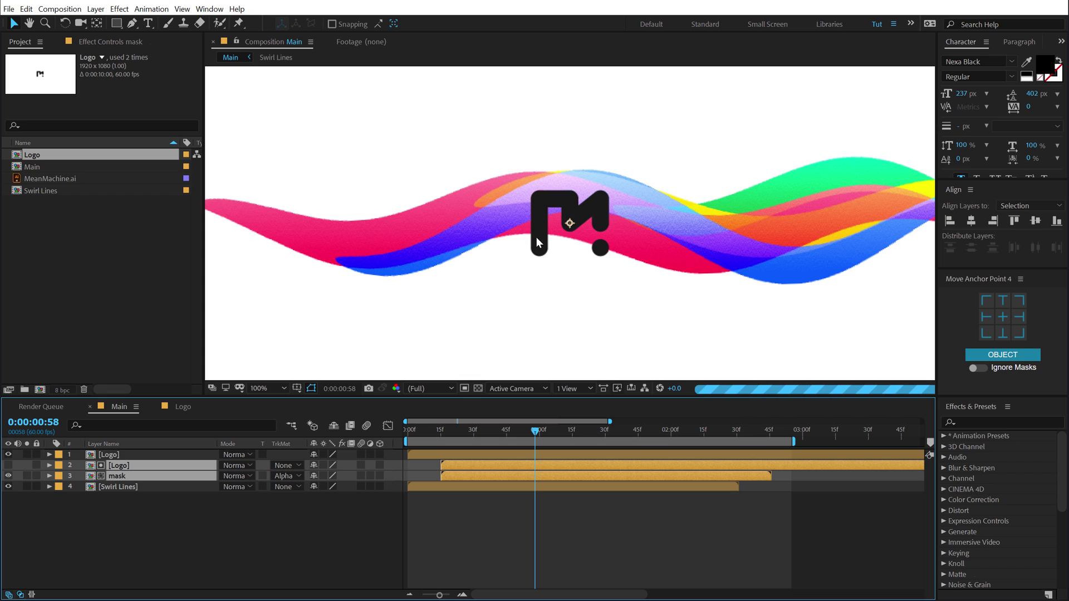
double_click(115, 488)
left_click(72, 407)
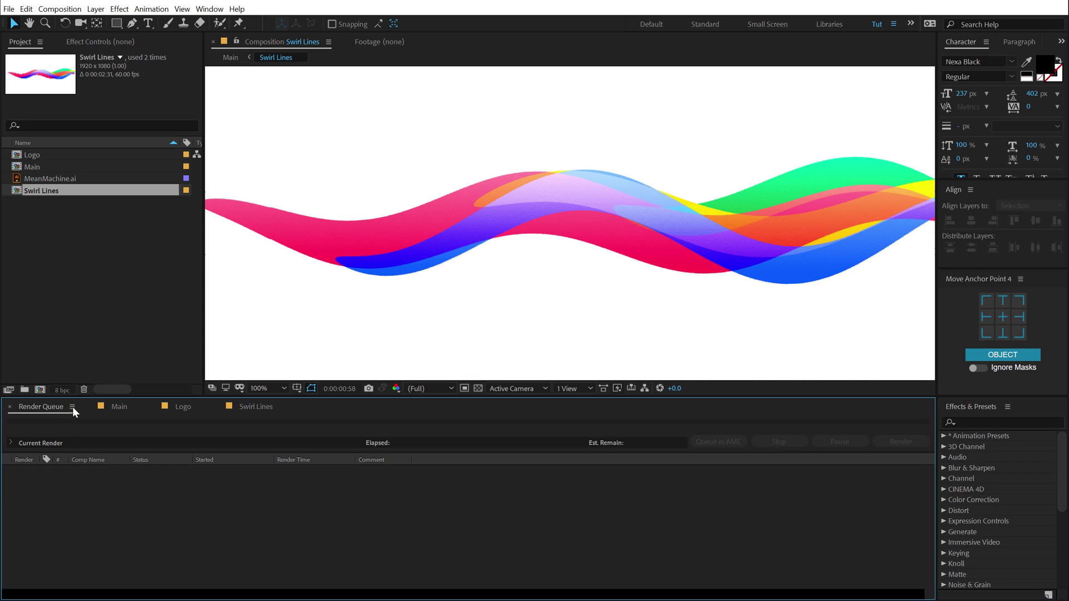
left_click(112, 406)
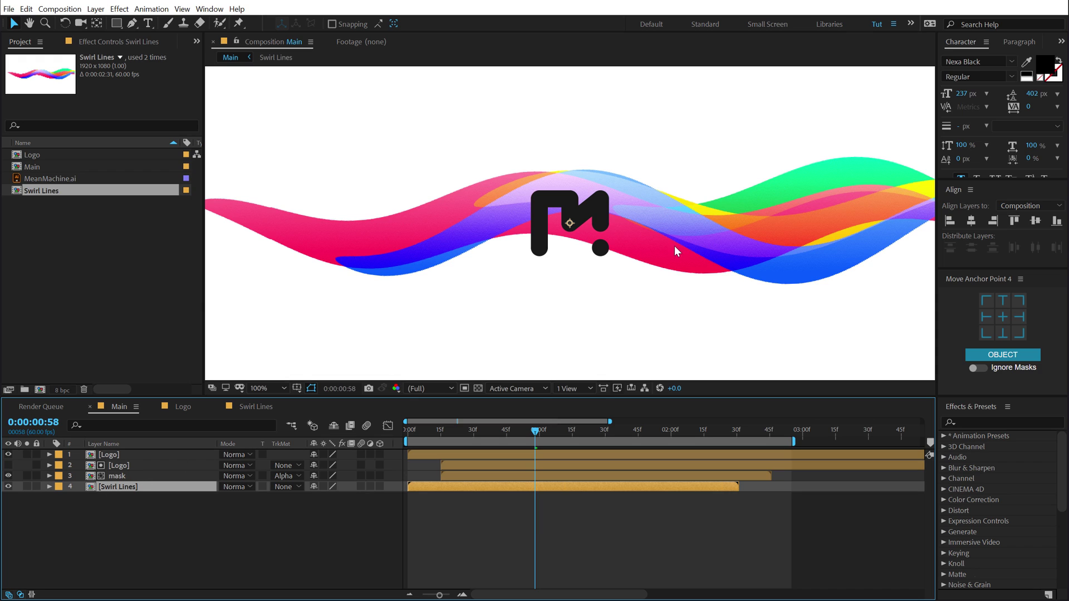
Nudge the mask and Swirl Lines layers slightly lower in the frame
left_click(120, 476, "shift")
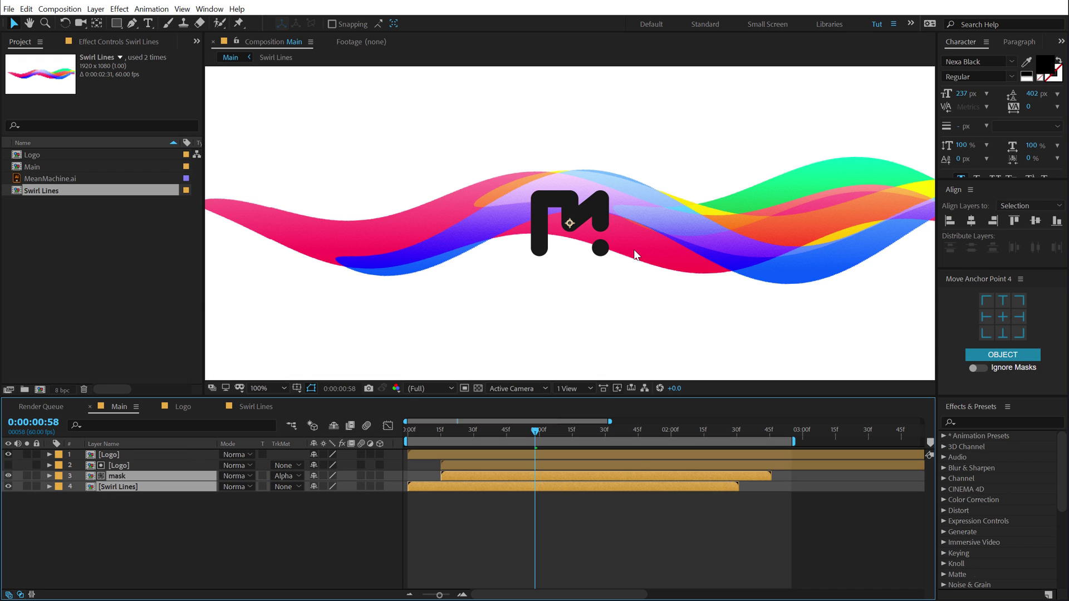
left_click_drag(634, 250, 631, 270)
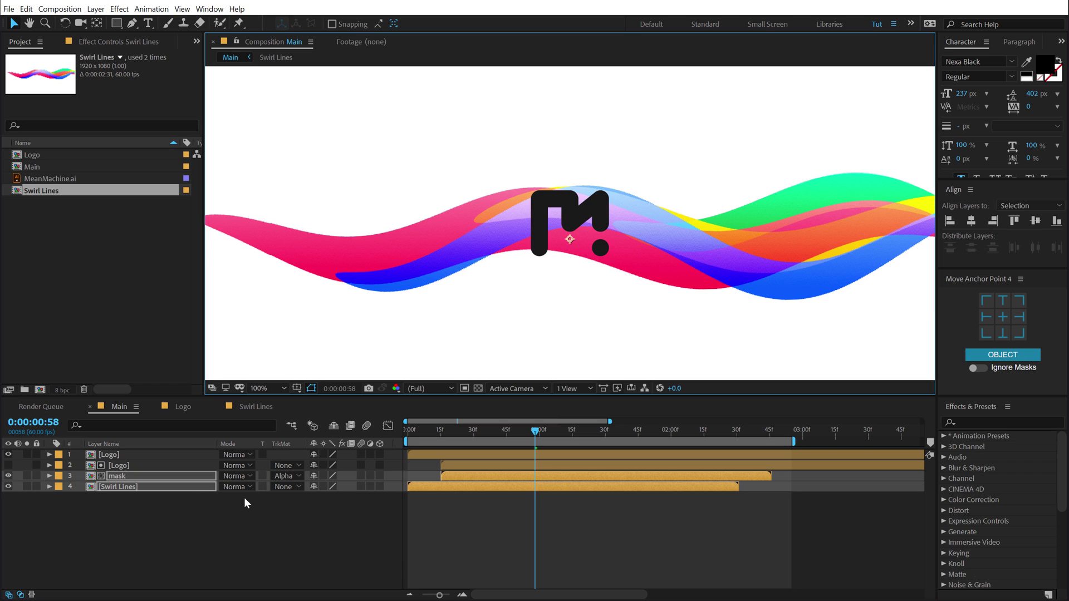
left_click(172, 537)
Make the top Logo layer visible and move it to the bottom of the stack
left_click(75, 455)
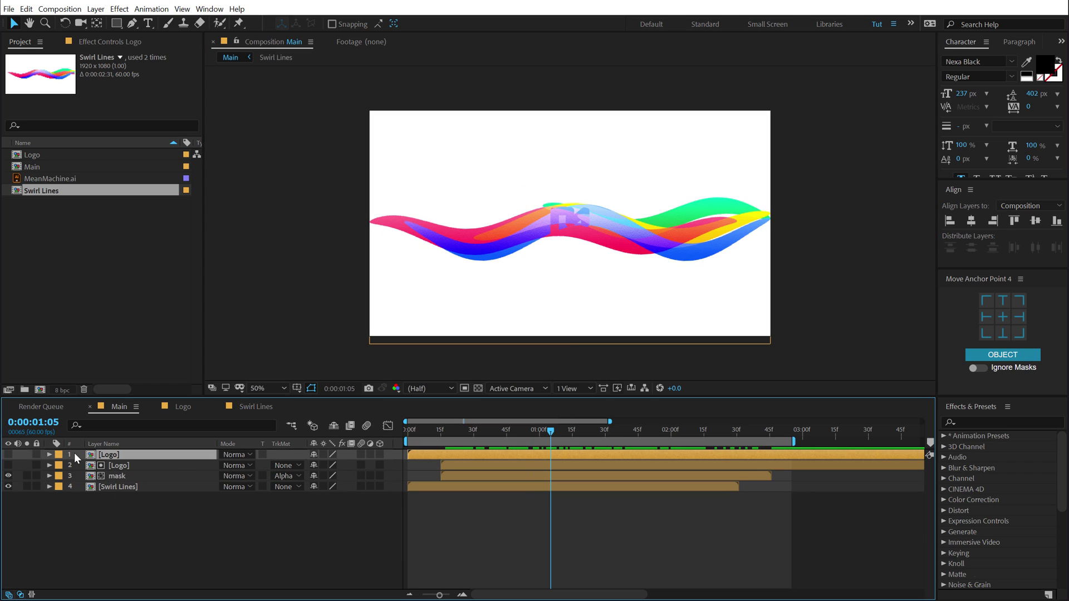
left_click(8, 454)
left_click_drag(115, 454, 123, 499)
mouse_move(550, 429)
left_mouse_down()
mouse_move(507, 443)
mouse_move(587, 434)
mouse_move(563, 437)
left_mouse_up()
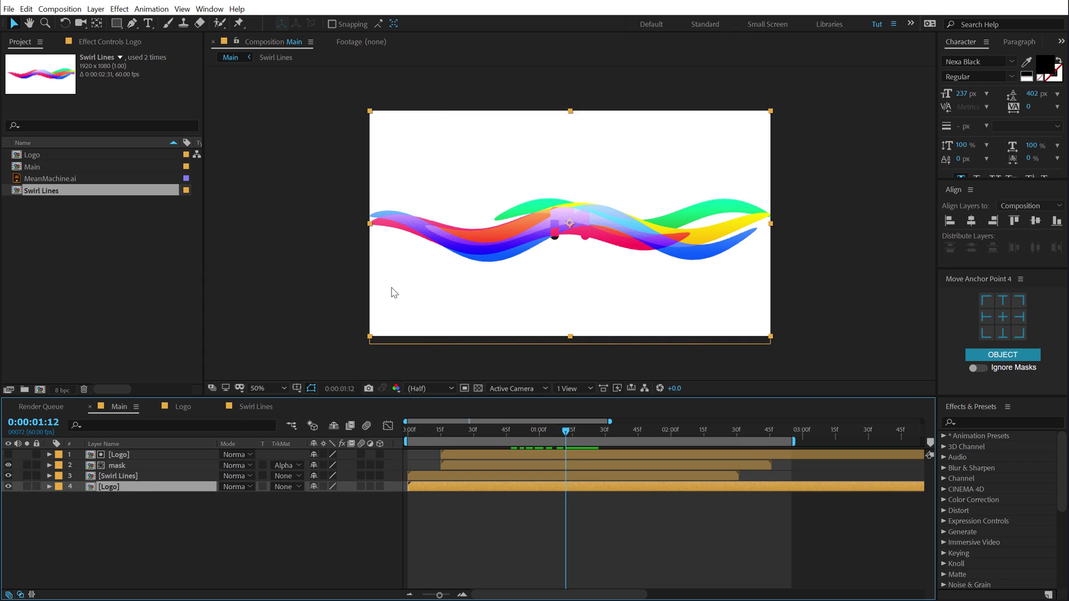
Unlink Swirl Lines scale, set it to 100, 103%, and nudge it down slightly
left_click(110, 477)
key("s")
left_click(314, 486)
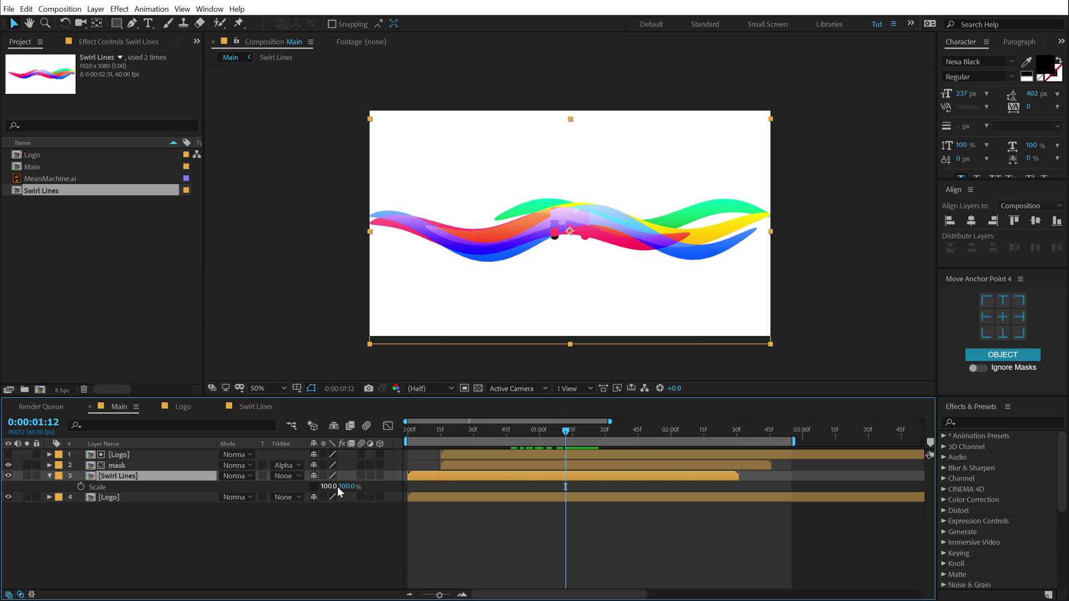
left_click_drag(344, 487, 321, 488)
left_click_drag(605, 232, 601, 241)
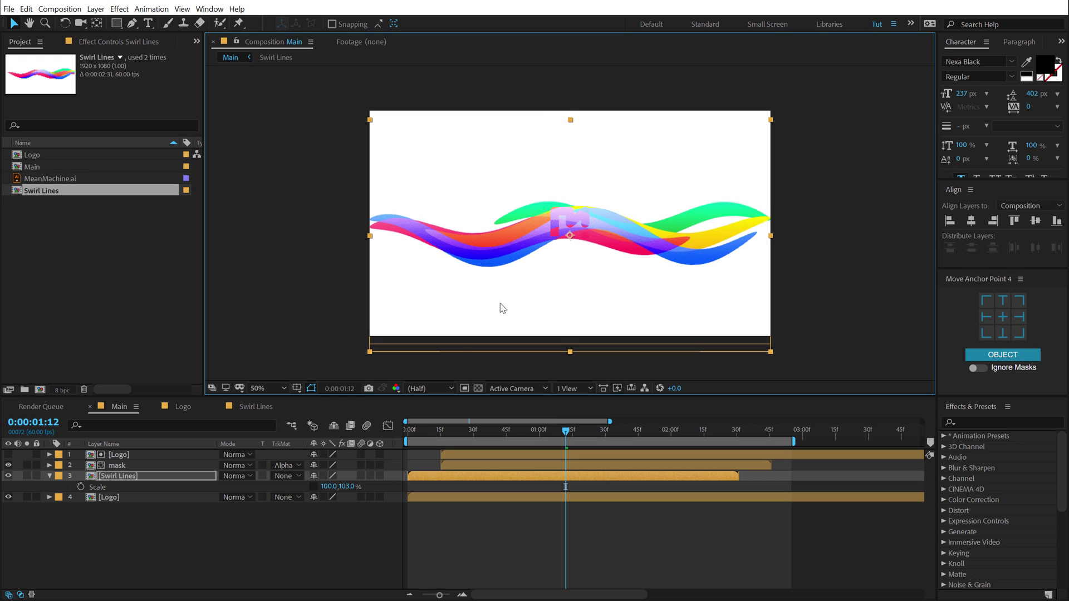
Trim the bottom Logo layer to start at 1:12 and check the reveal
left_click(499, 534)
left_click(110, 495)
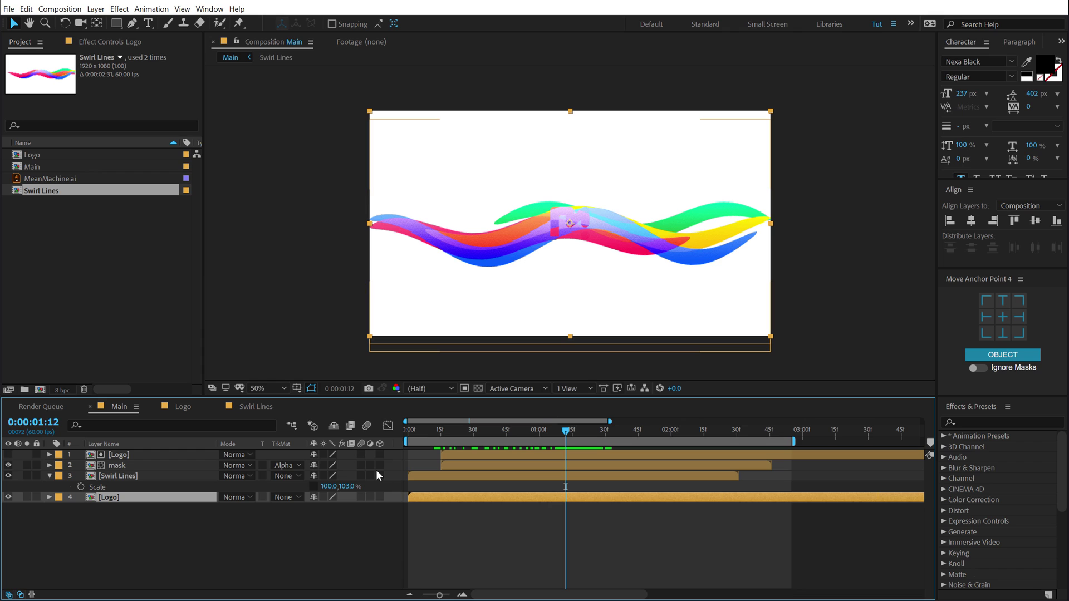
key("alt+bracketleft")
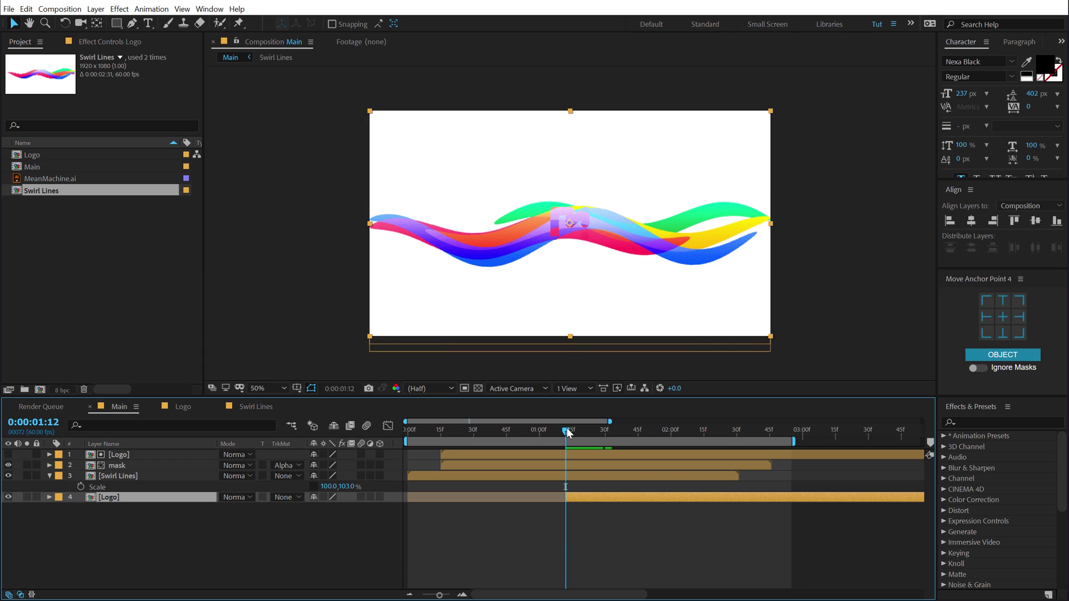
left_click_drag(567, 432, 651, 429)
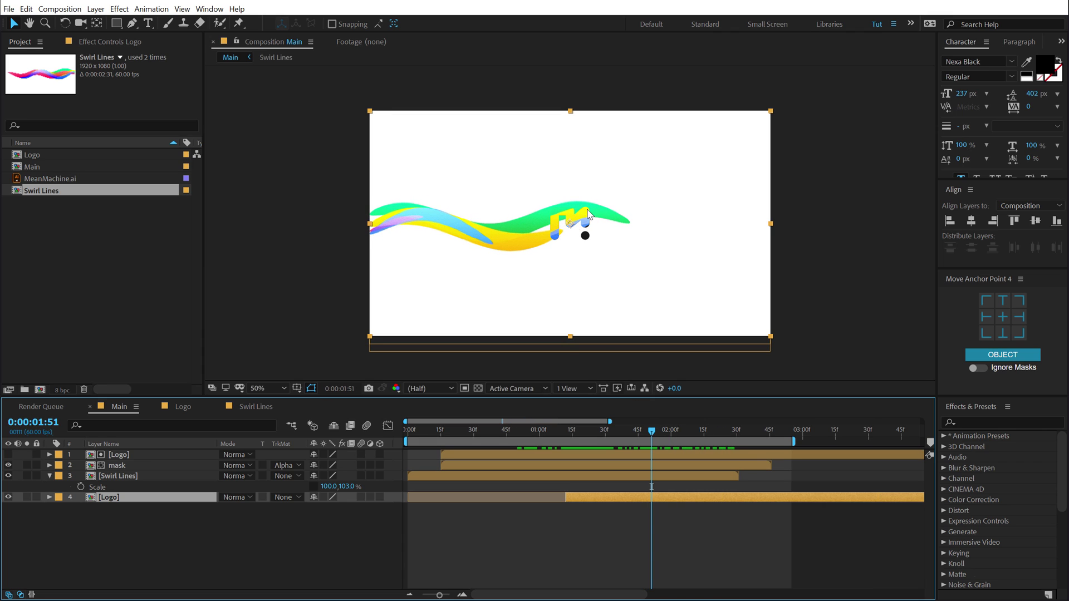
key("period")
key("period")
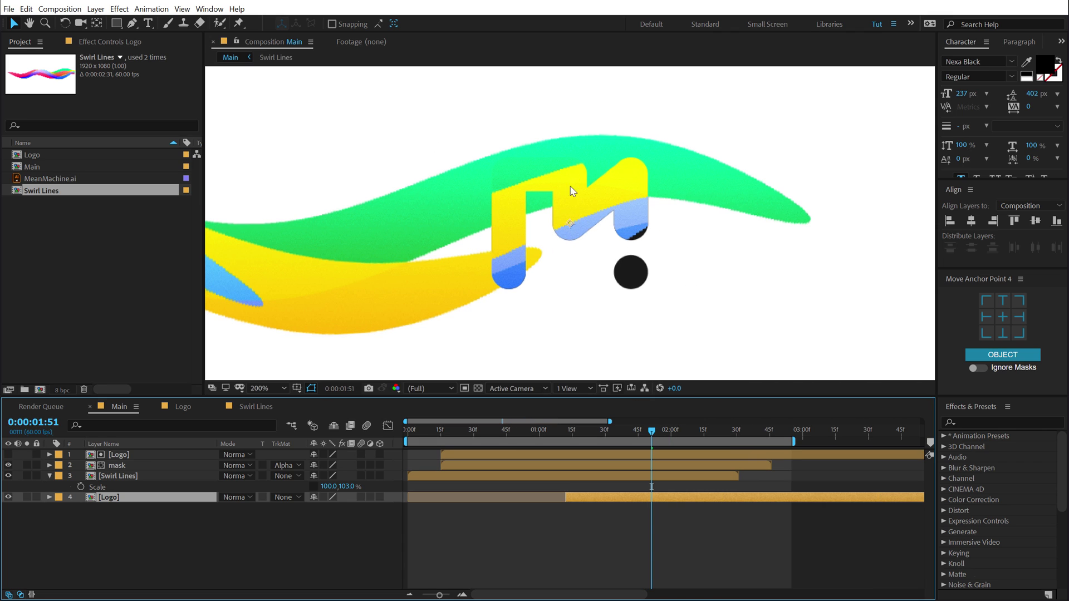
key("comma")
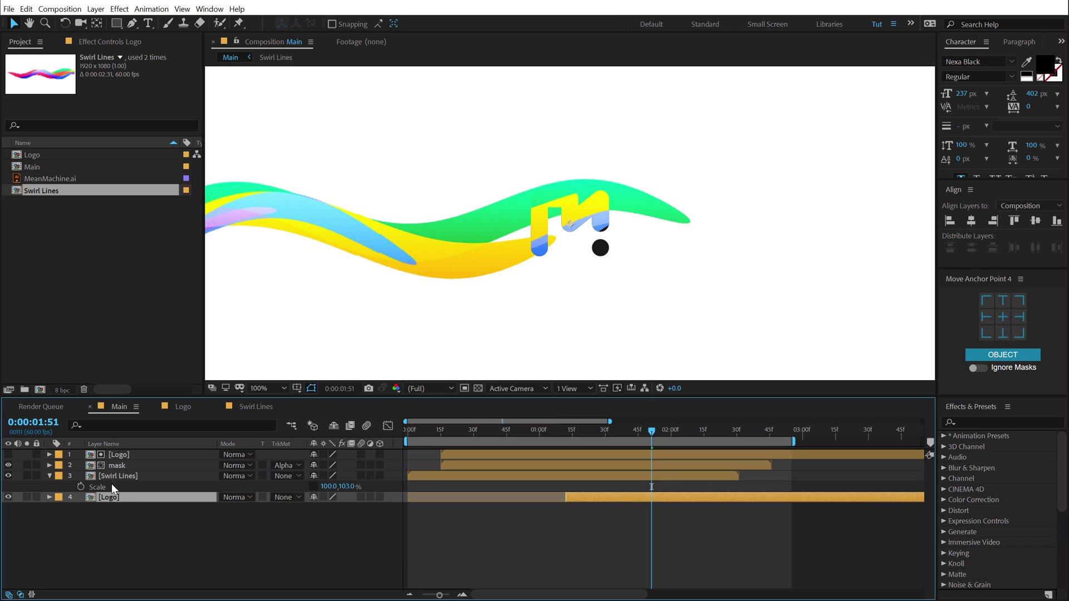
Apply Simple Choker to the bottom Logo with Choke Matte set to 1.00
left_click(976, 423)
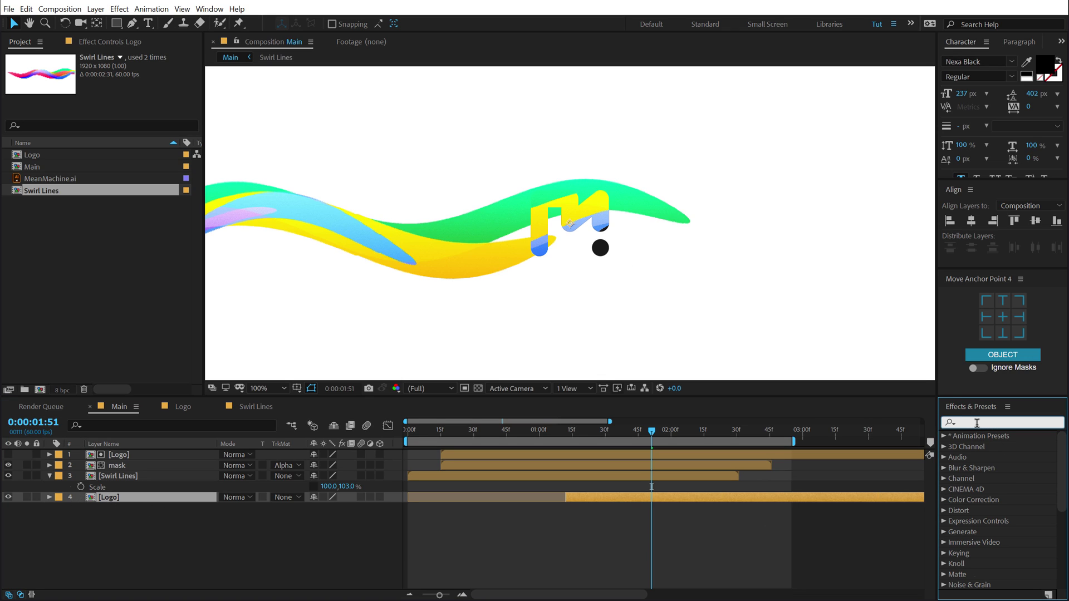
type("simple")
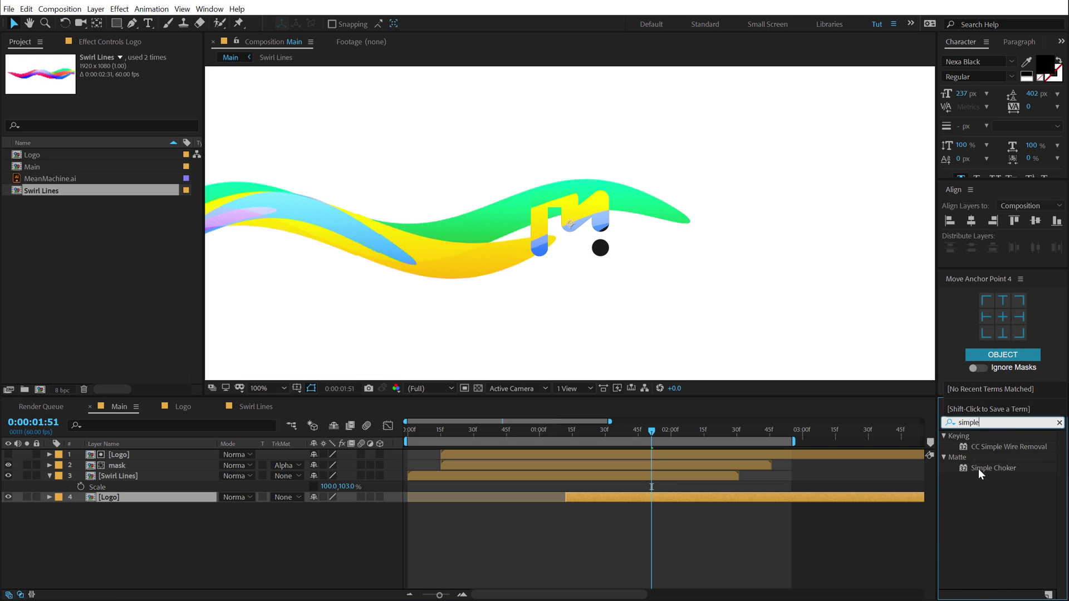
double_click(978, 469)
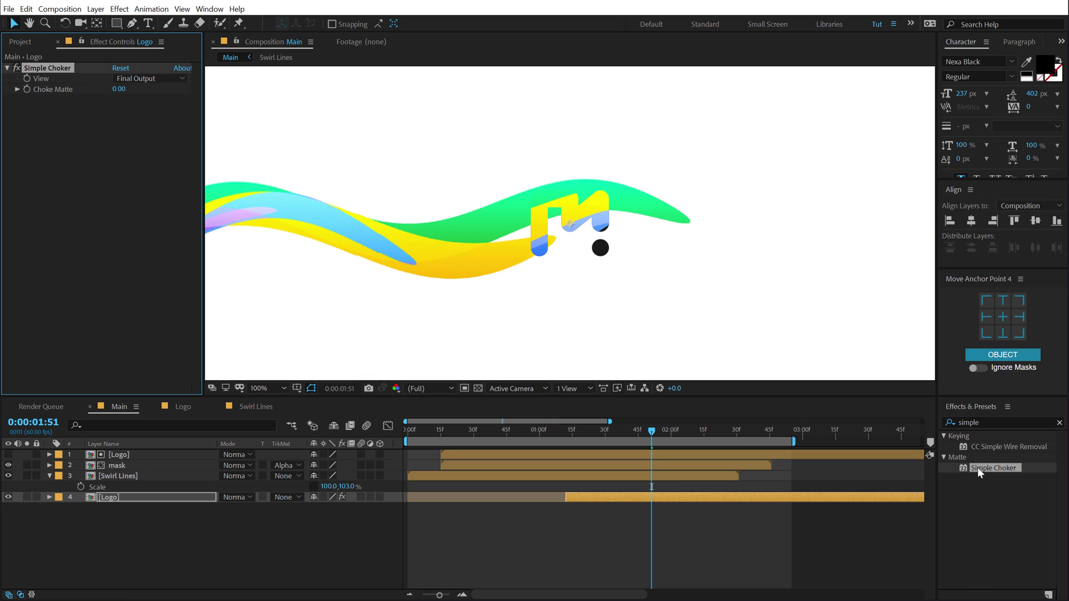
left_click(118, 89)
type("1")
key("Return")
left_click(167, 543)
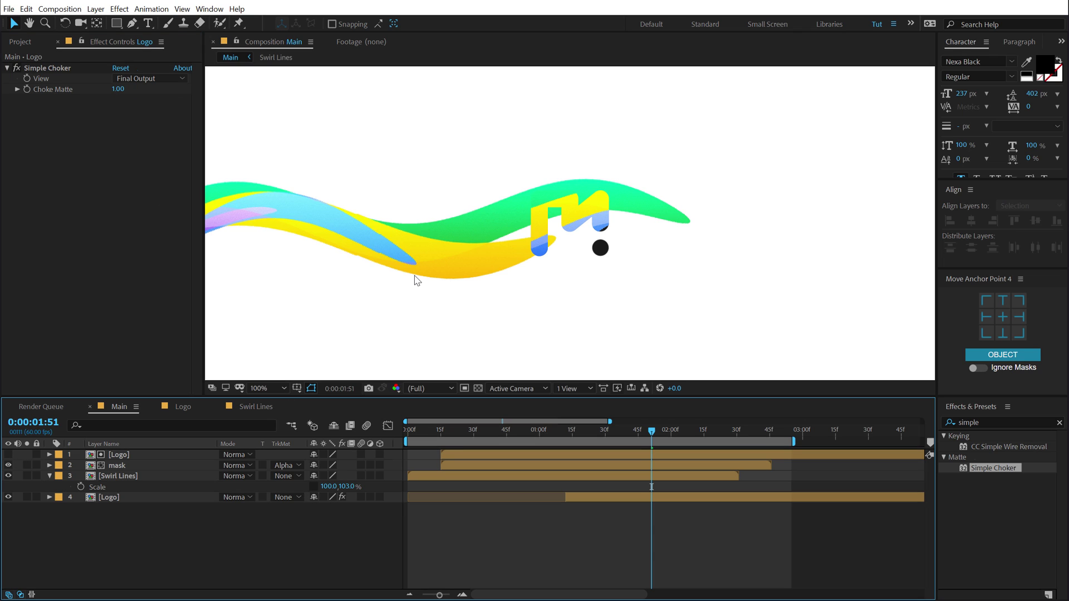
key("comma")
key("comma")
mouse_move(662, 433)
left_mouse_down()
mouse_move(761, 432)
mouse_move(551, 436)
mouse_move(699, 436)
mouse_move(647, 434)
left_mouse_up()
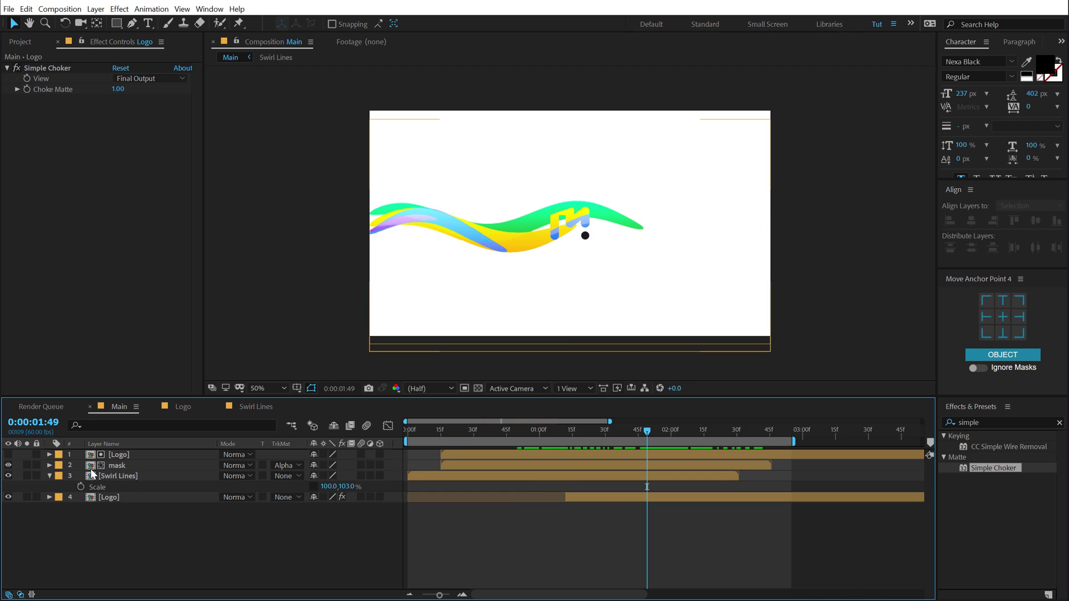
Show the Parent & Link column and parent the top Logo to the bottom Logo
left_click(49, 476)
left_click(127, 455)
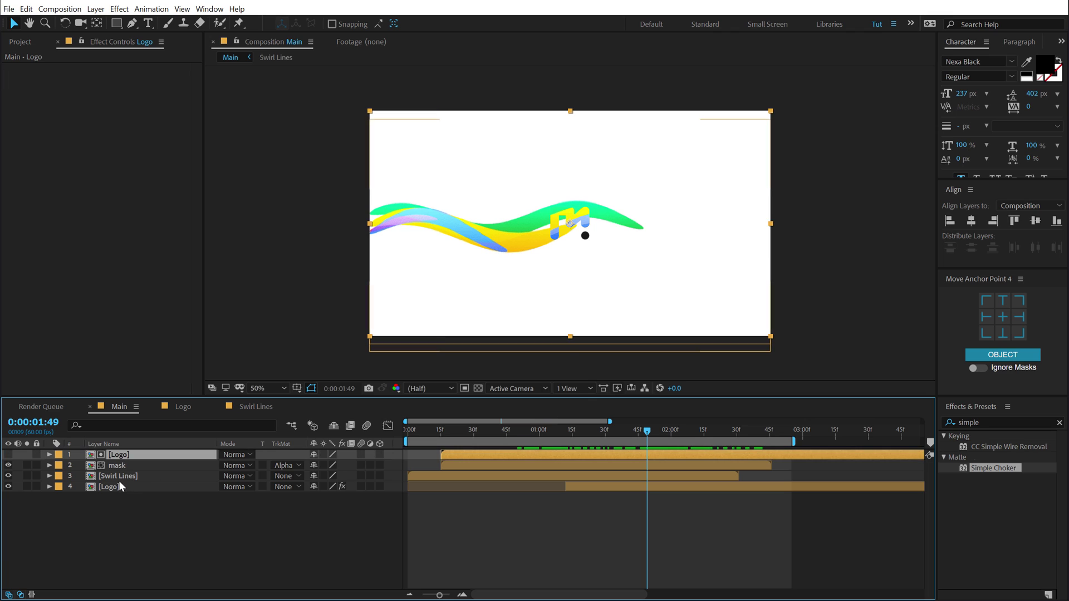
right_click(399, 443)
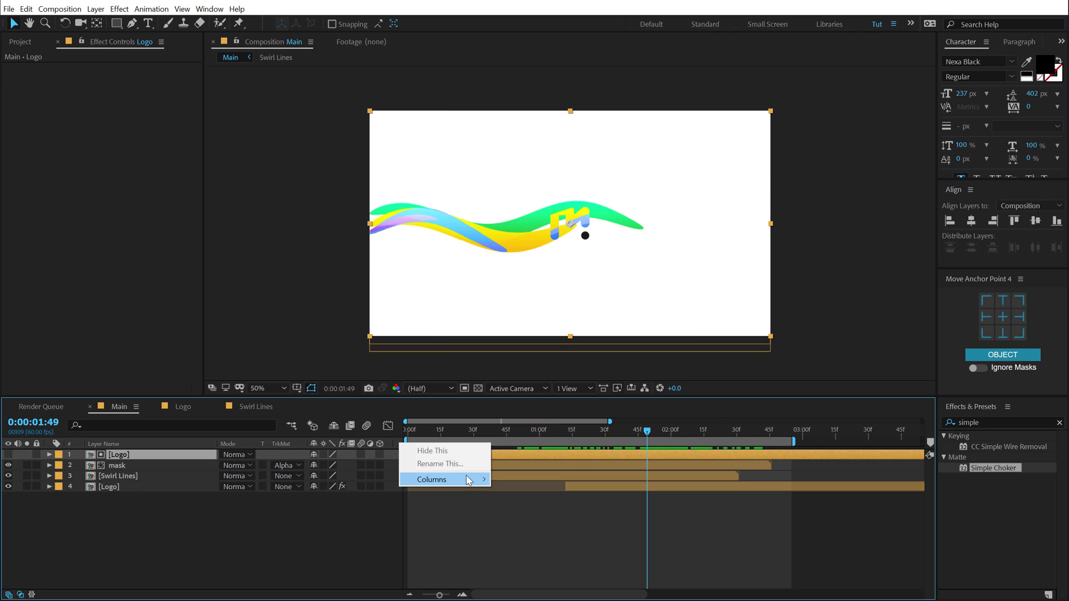
mouse_move(440, 479)
left_click(532, 416)
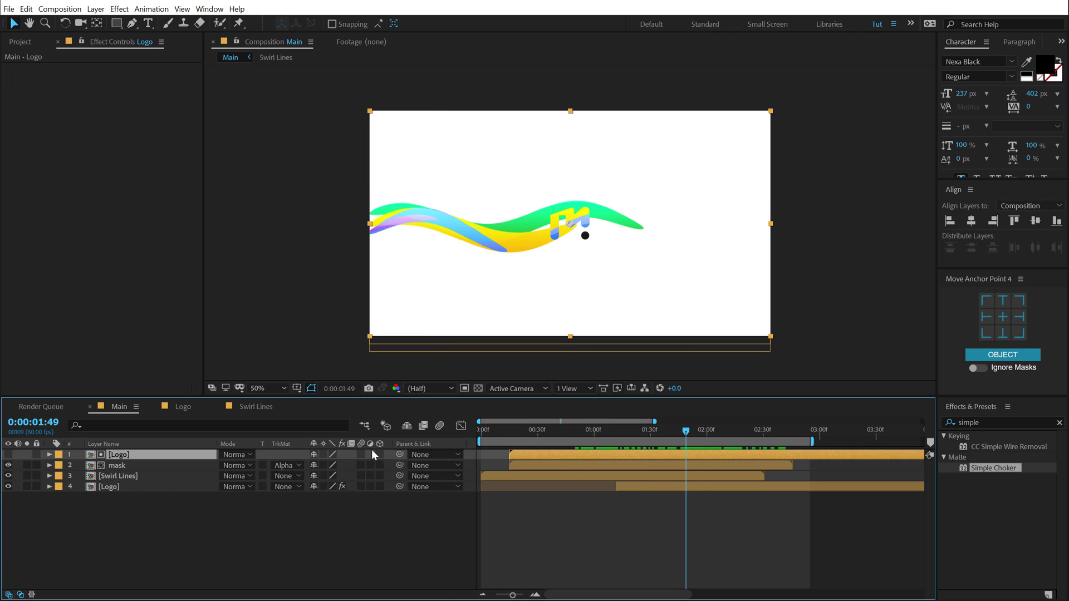
left_click_drag(399, 454, 133, 486)
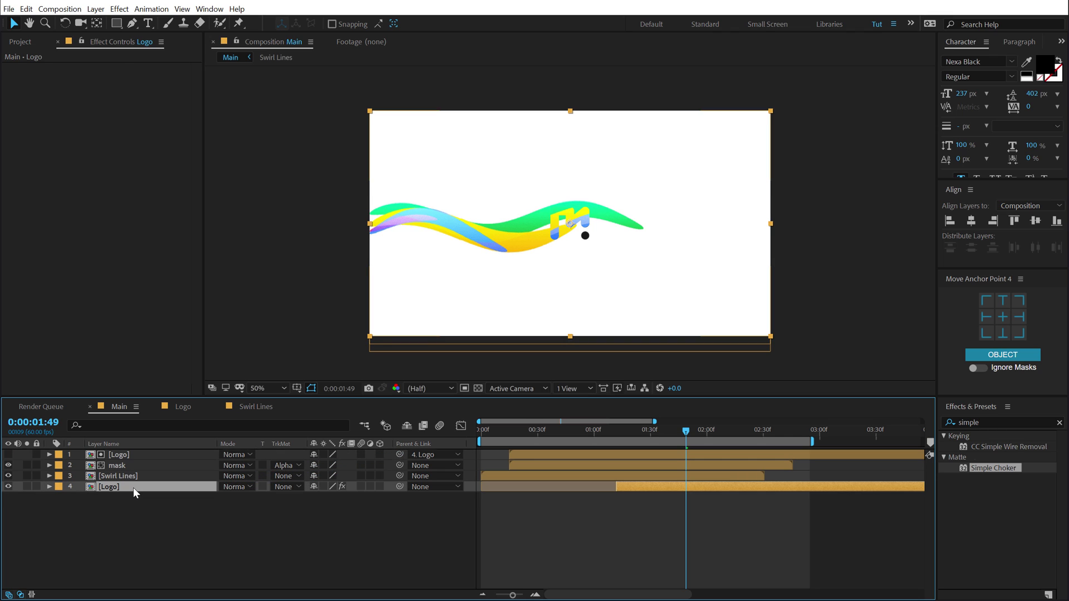
Keyframe the bottom Logo's Scale from 100% at 1:12 to 110% at 4:00, then preview to 4:00
left_click(132, 487)
key("s")
left_click_drag(635, 438, 615, 433)
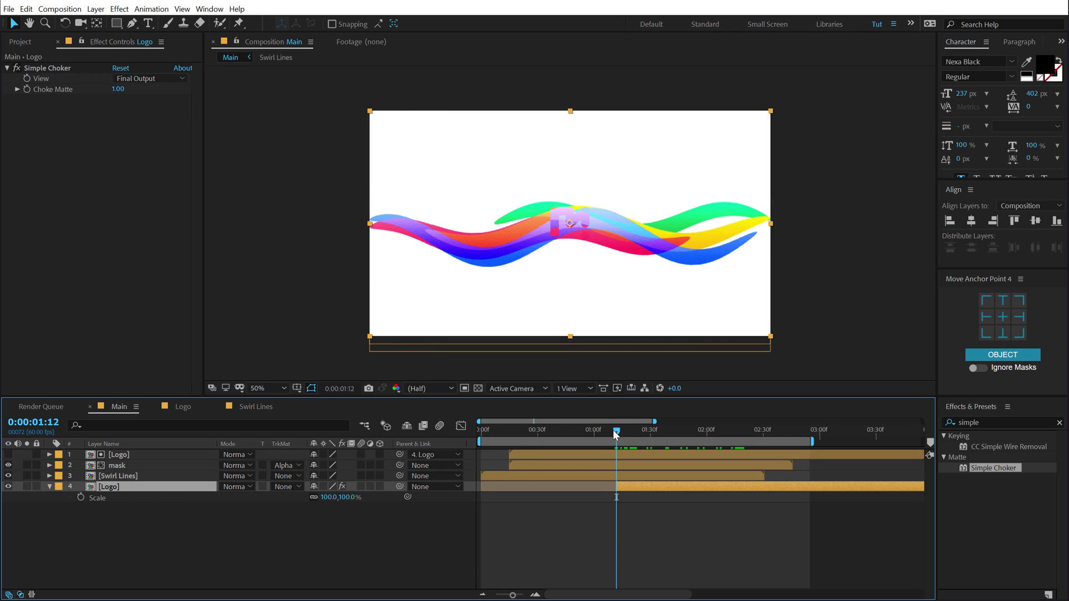
left_click(81, 498)
key("minus")
left_click_drag(723, 432, 767, 443)
left_click(340, 497)
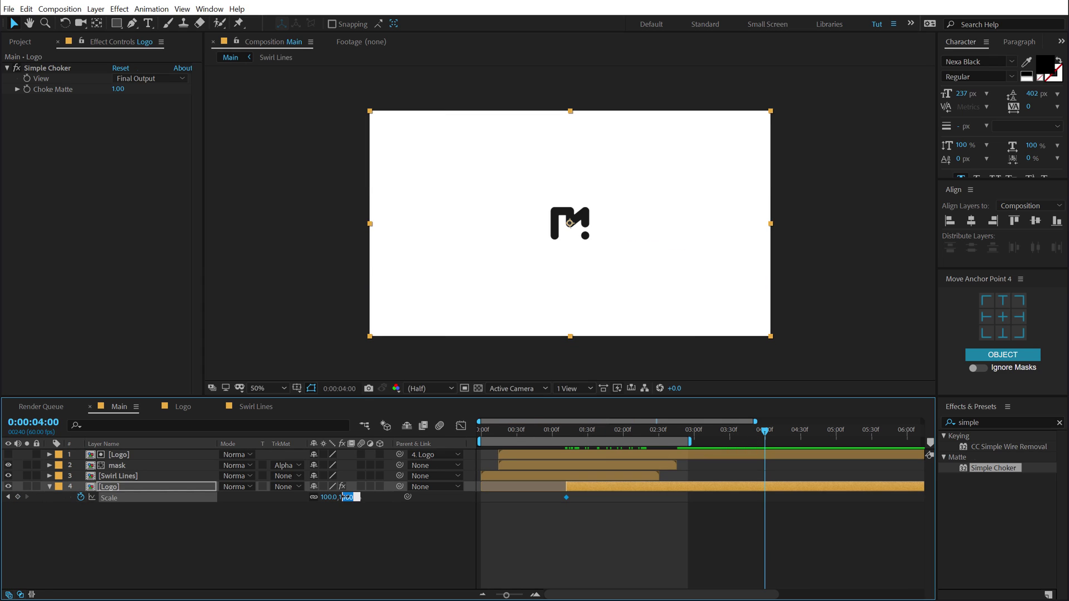
type("110")
key("Return")
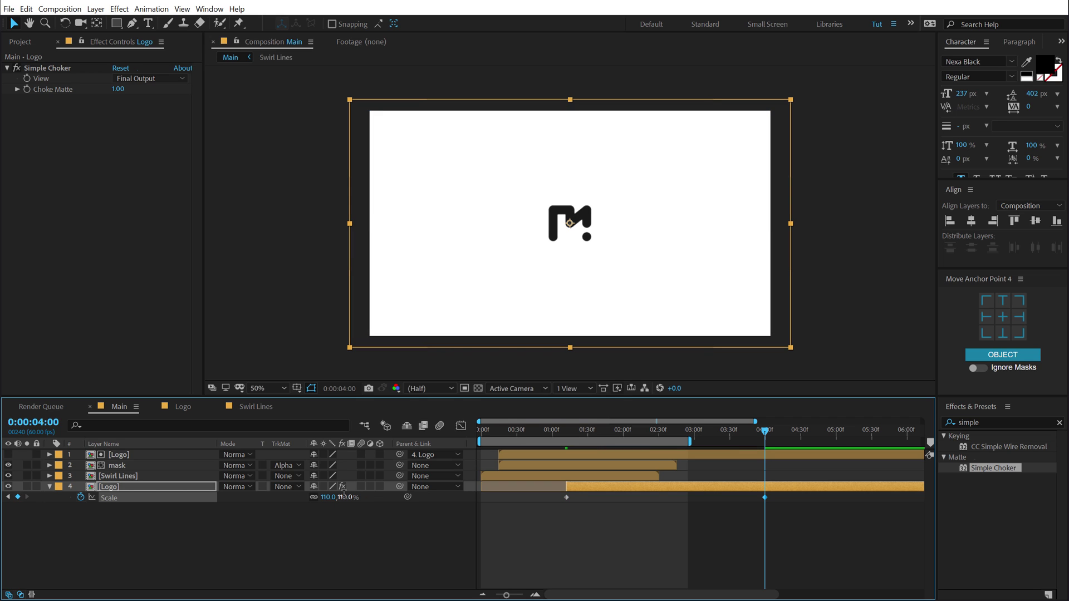
key("n")
key("space")
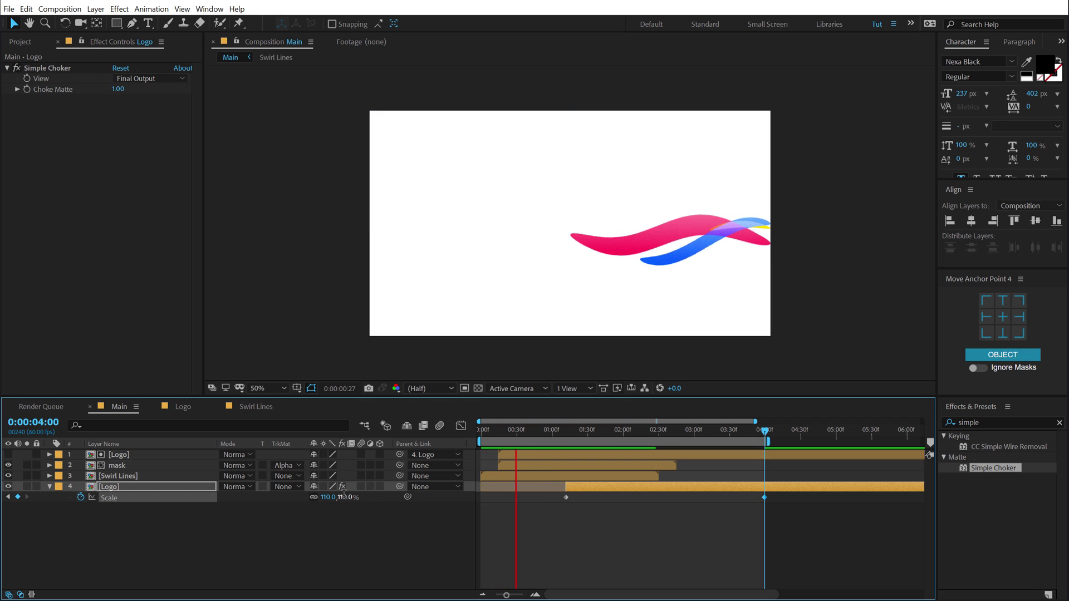